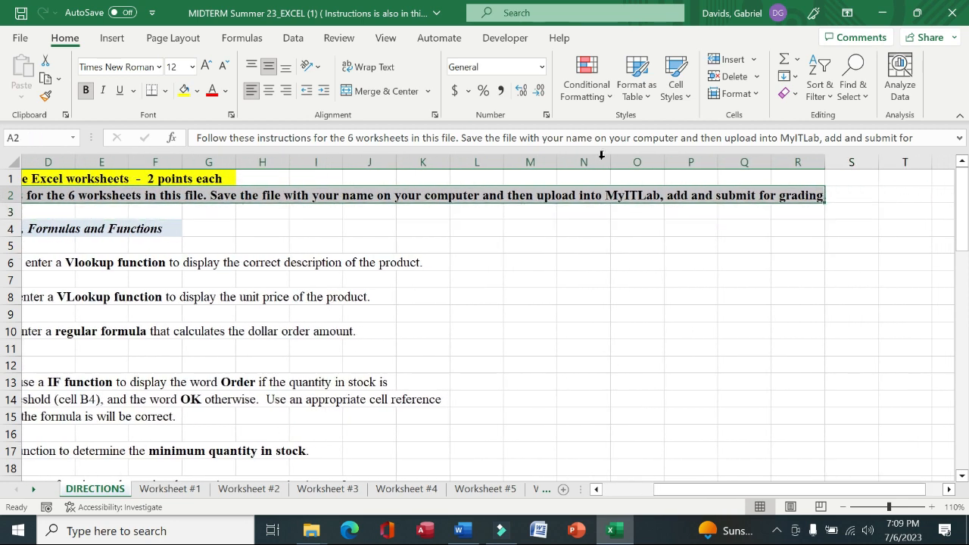
Highlight the instruction lines in rows 2, 4 and 5 of the DIRECTIONS sheet with yellow fill
left_click(184, 91)
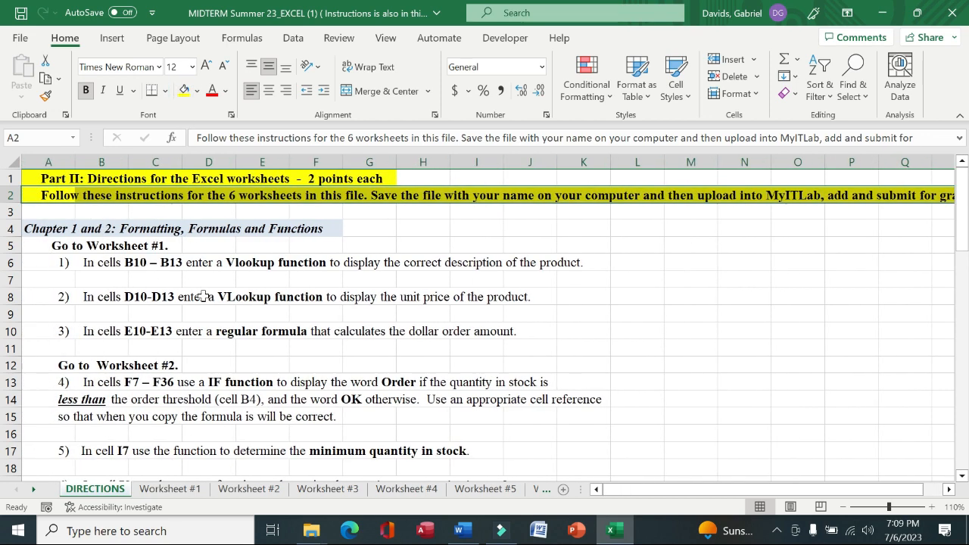
left_click_drag(27, 229, 322, 227)
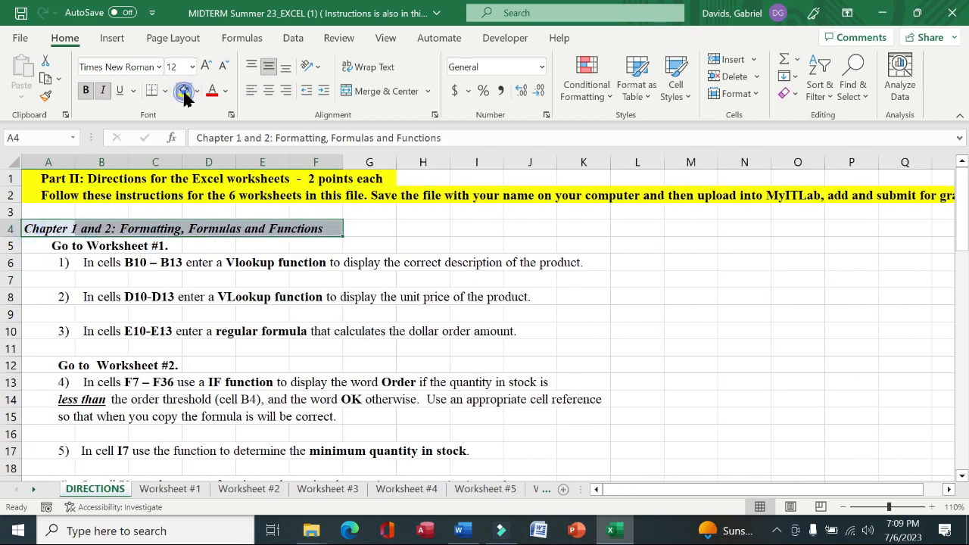
left_click(184, 91)
left_click_drag(54, 247, 156, 246)
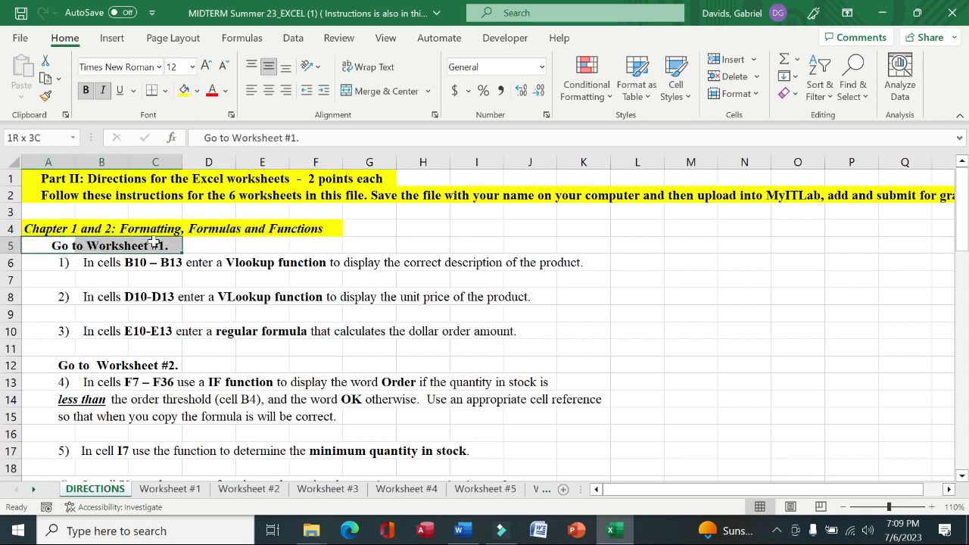
left_click(186, 91)
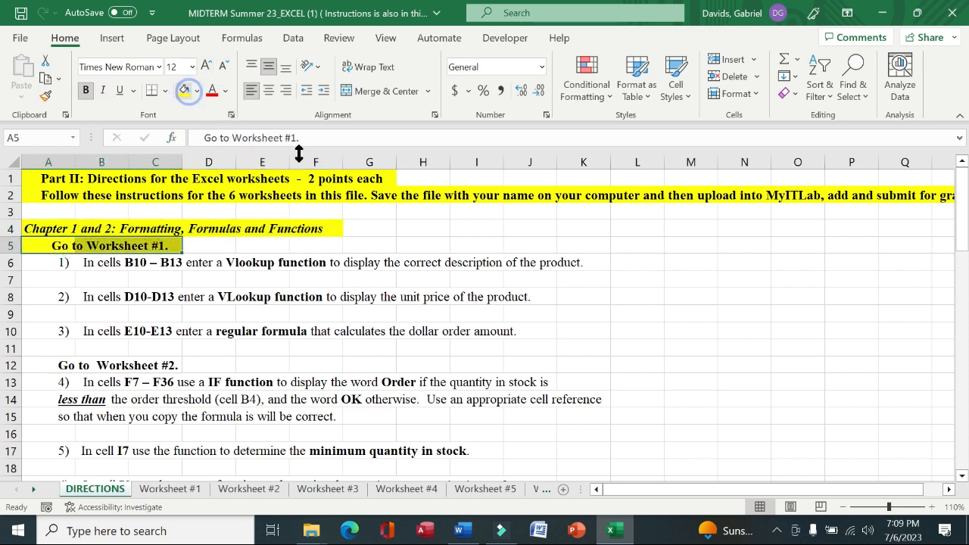
left_click(401, 241)
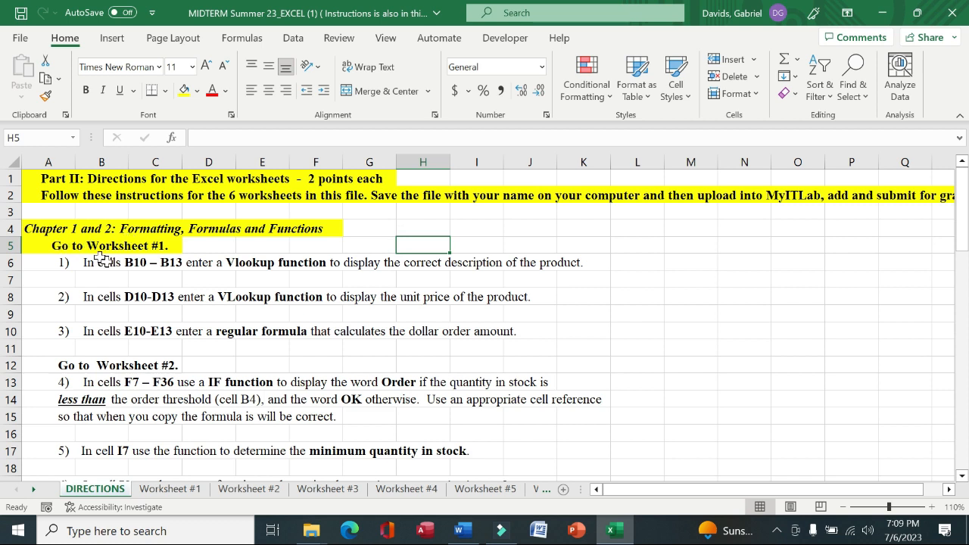
Review the first Worksheet #1 instruction, then start a VLOOKUP formula in cell B10 of Worksheet #1 and open its function arguments
left_click_drag(41, 265, 572, 261)
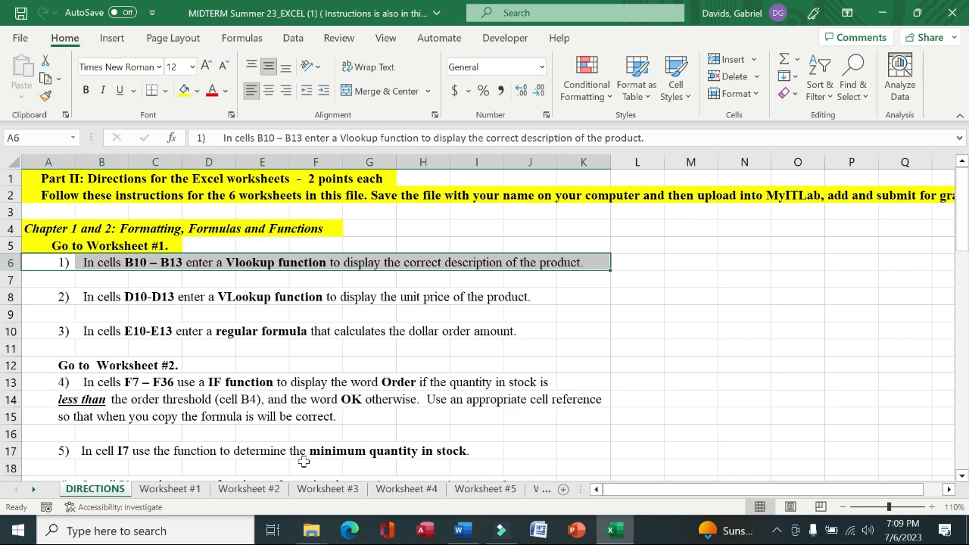
left_click(162, 491)
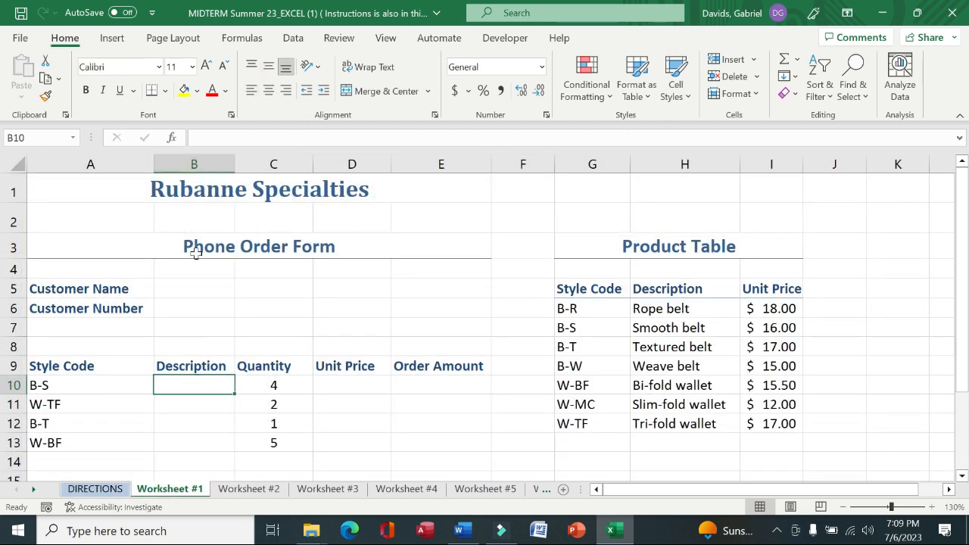
type("=")
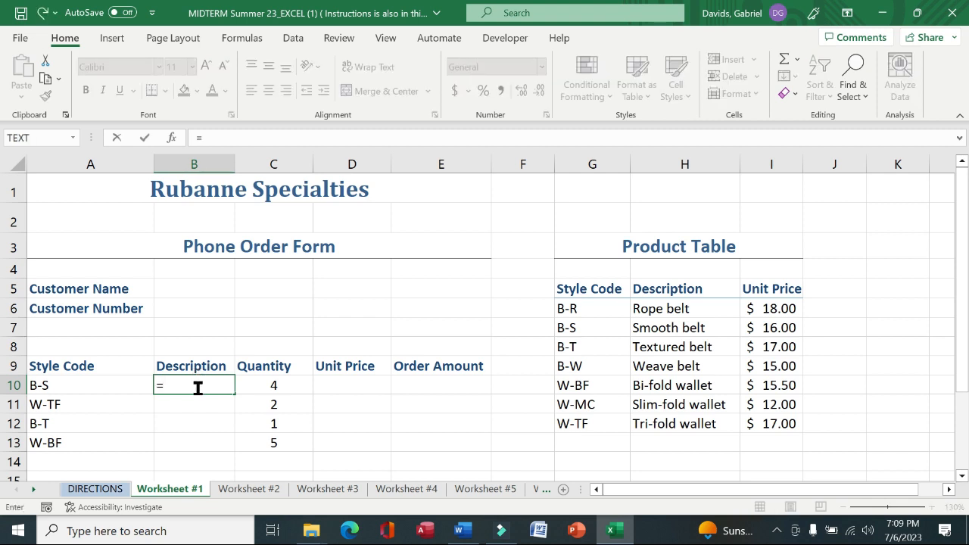
type("vl")
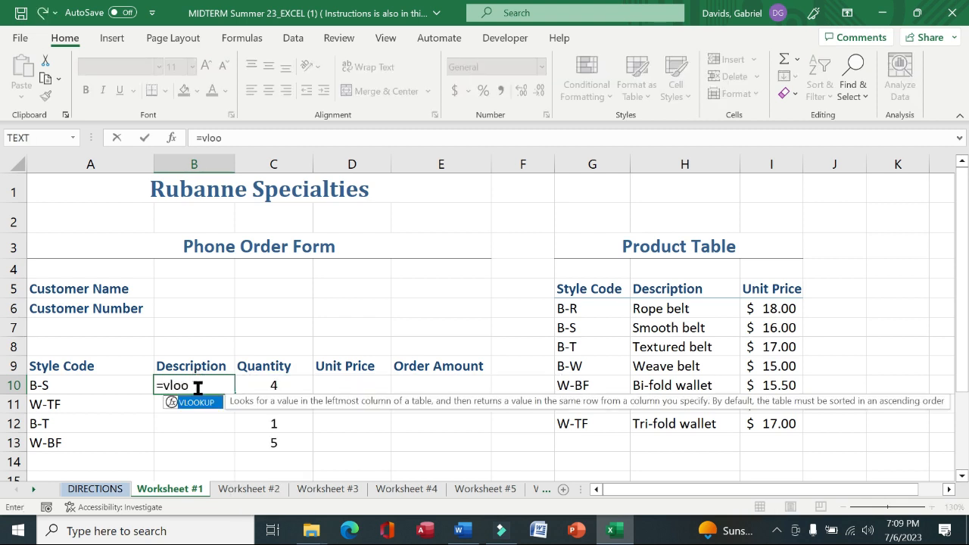
type("oo")
double_click(199, 402)
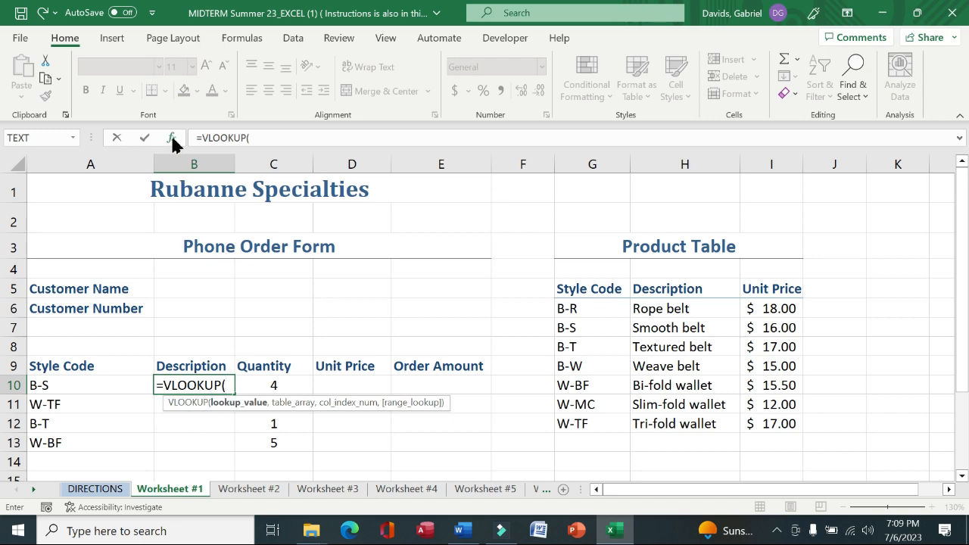
left_click(171, 137)
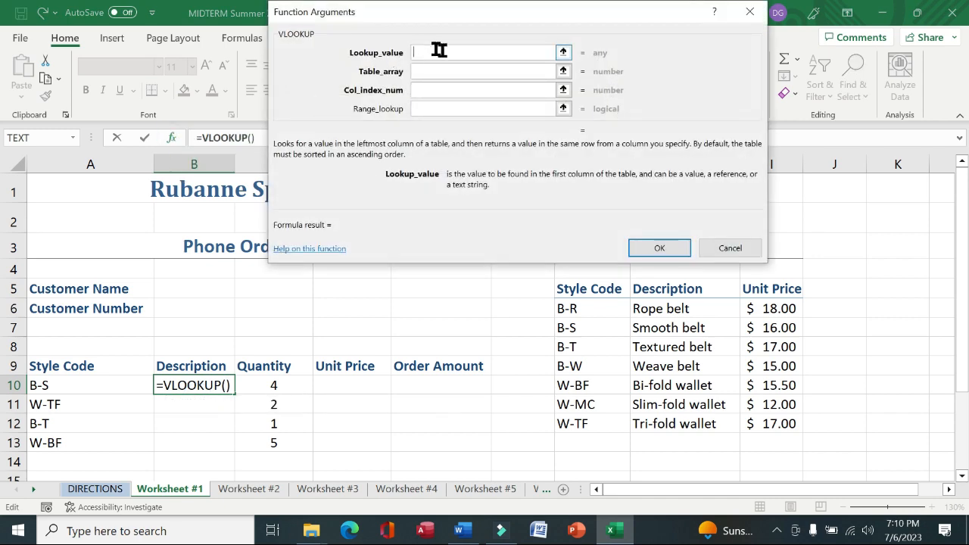
Set the VLOOKUP lookup value to A10, table array to $G$6:$I$12 and column index 2, then fill it down to B13
left_click(114, 388)
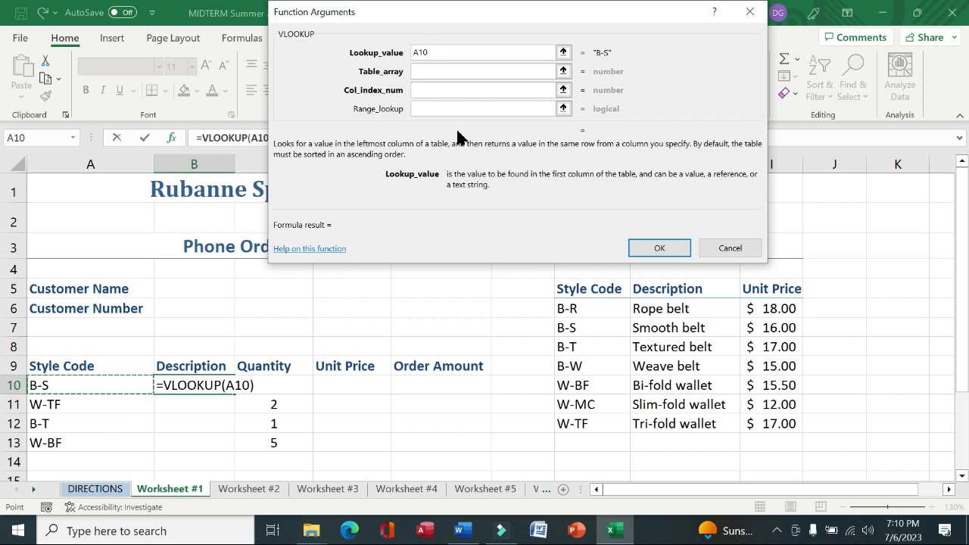
key("Tab")
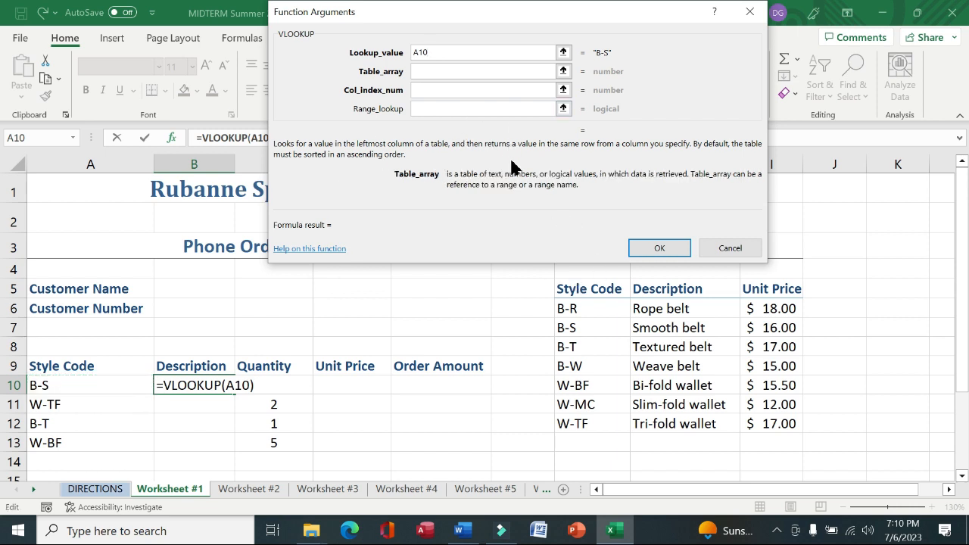
left_click_drag(584, 309, 748, 424)
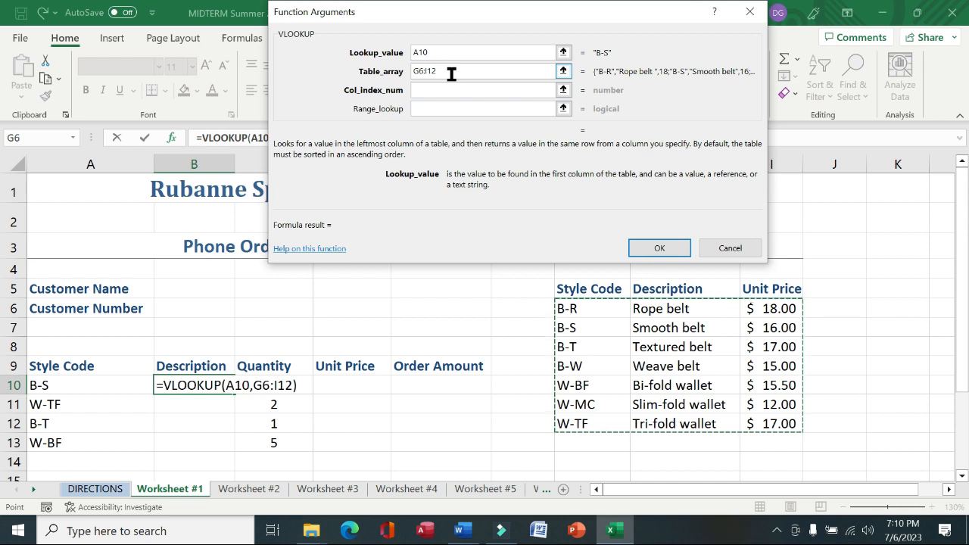
key("F4")
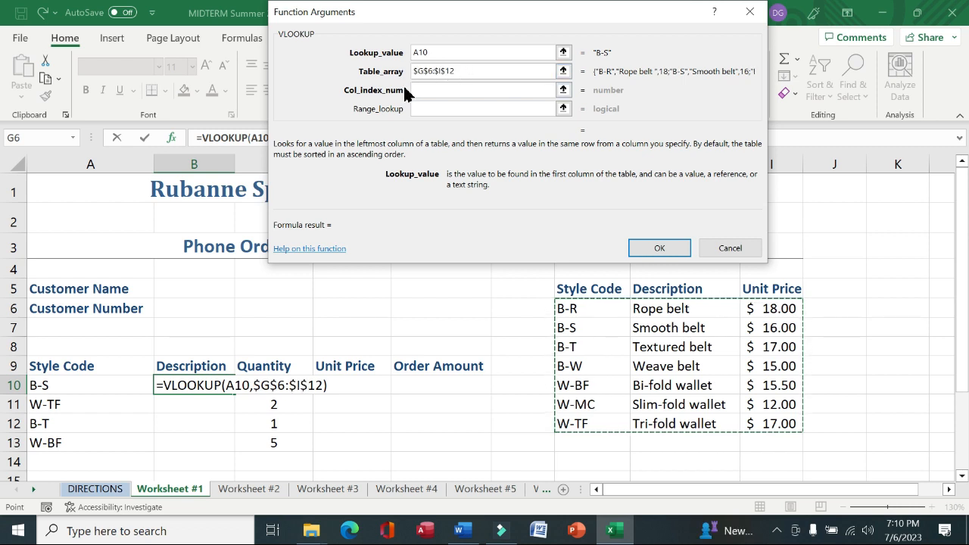
left_click(415, 90)
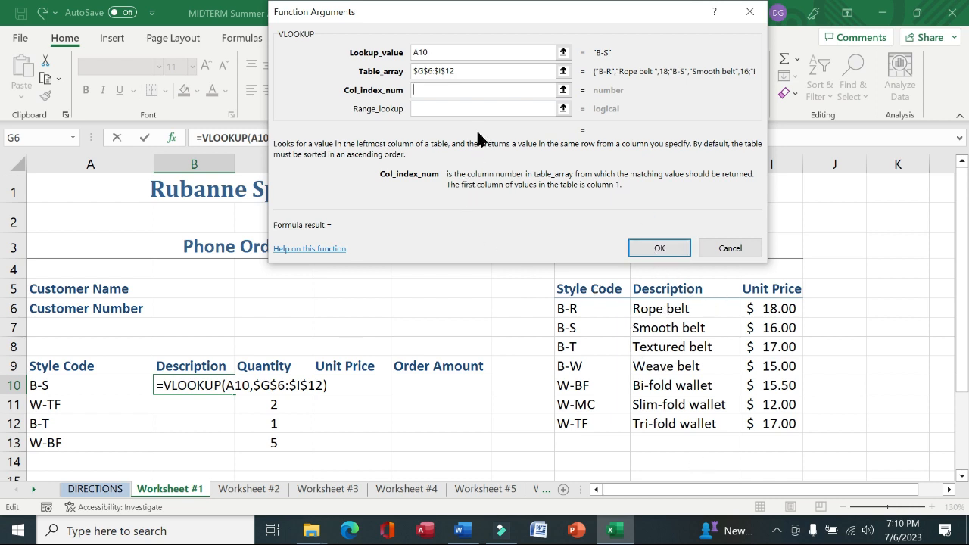
type("2")
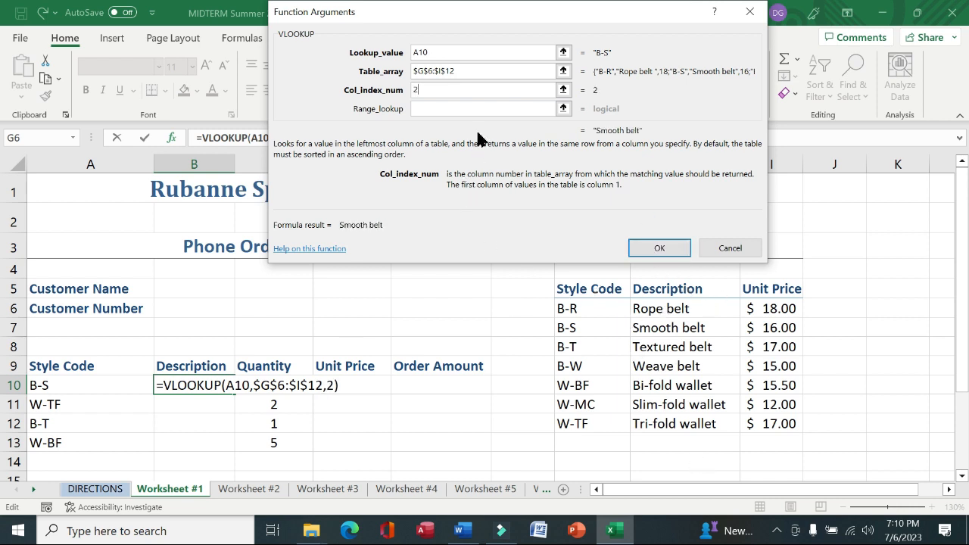
left_click(659, 249)
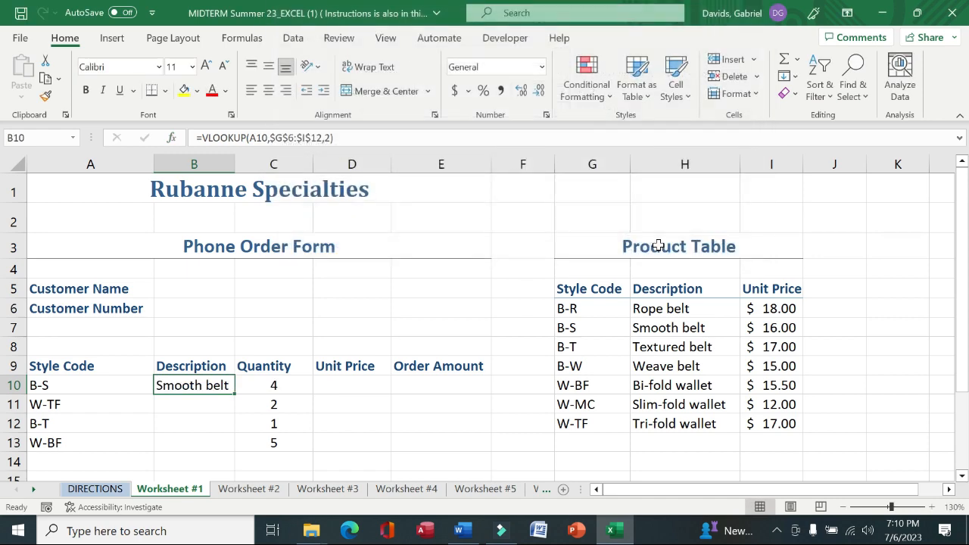
left_click_drag(232, 391, 233, 451)
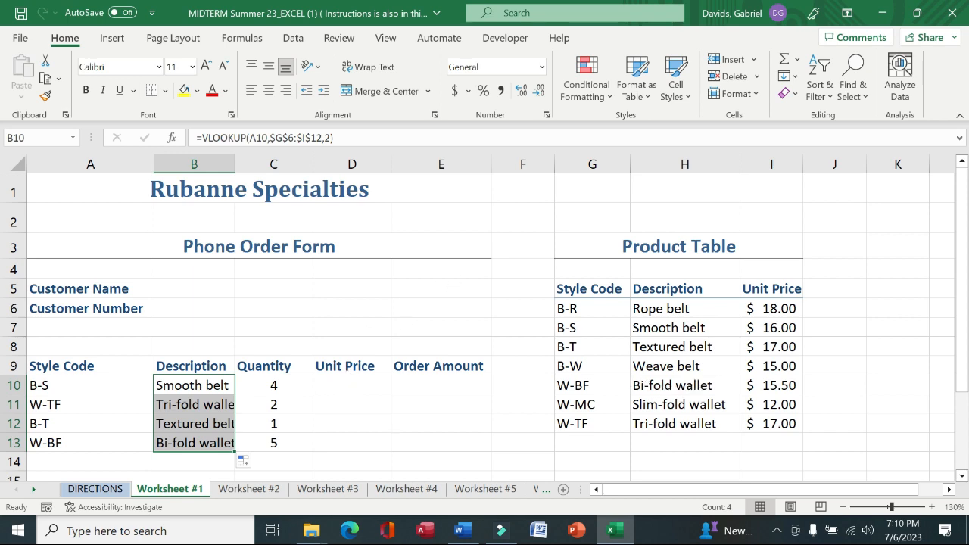
Review the second instruction, then start a VLOOKUP formula in cell D10 of Worksheet #1 and open its function arguments
left_click(97, 491)
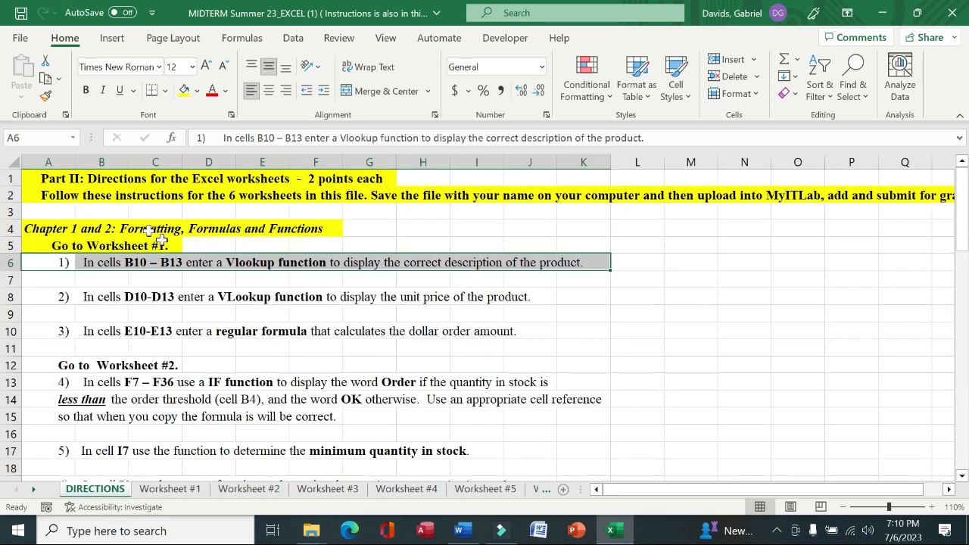
left_click(65, 297)
left_click_drag(65, 297, 532, 296)
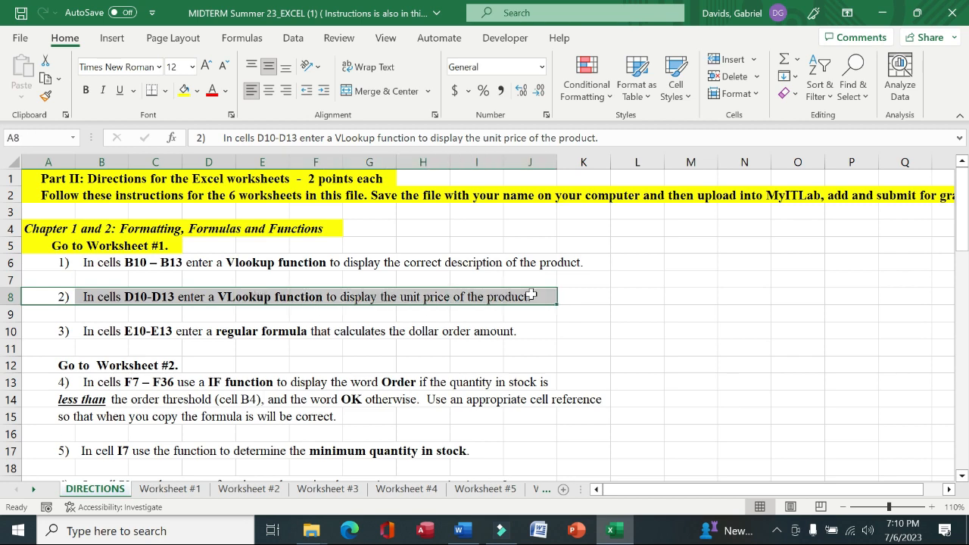
left_click(170, 489)
left_click(356, 385)
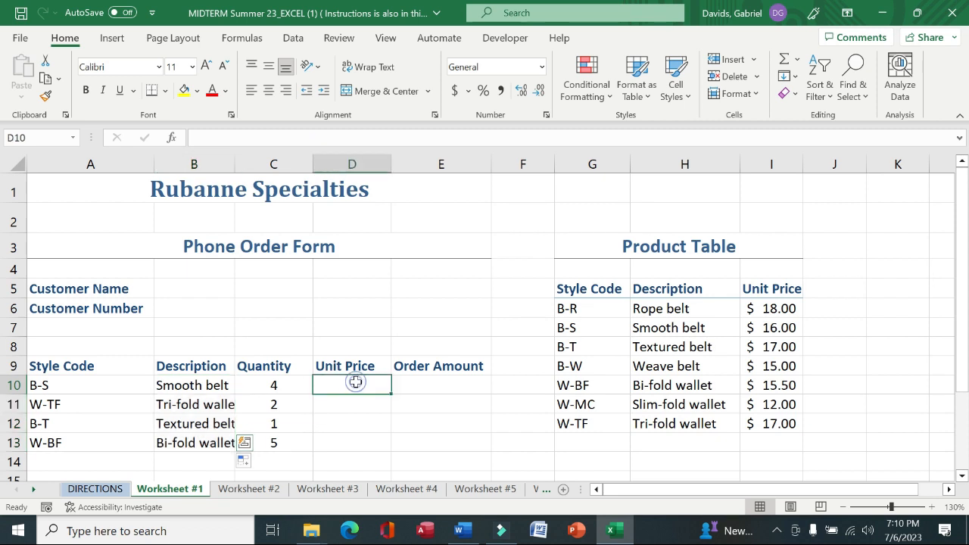
type("=VL")
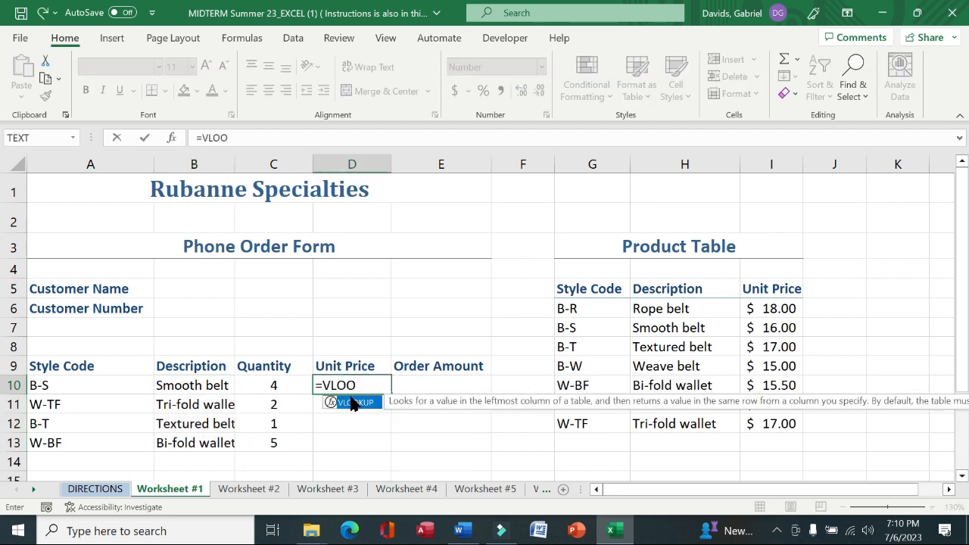
type("OO")
double_click(351, 402)
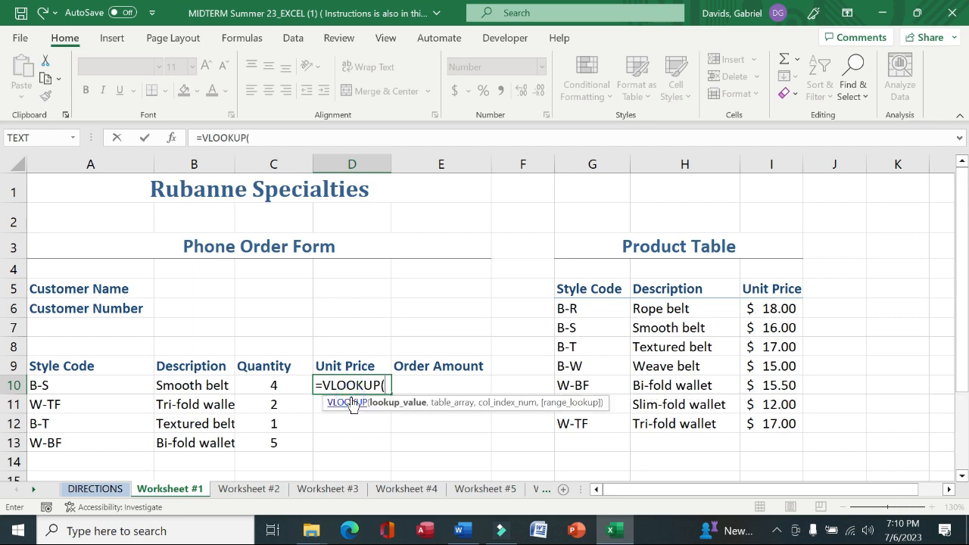
left_click(172, 142)
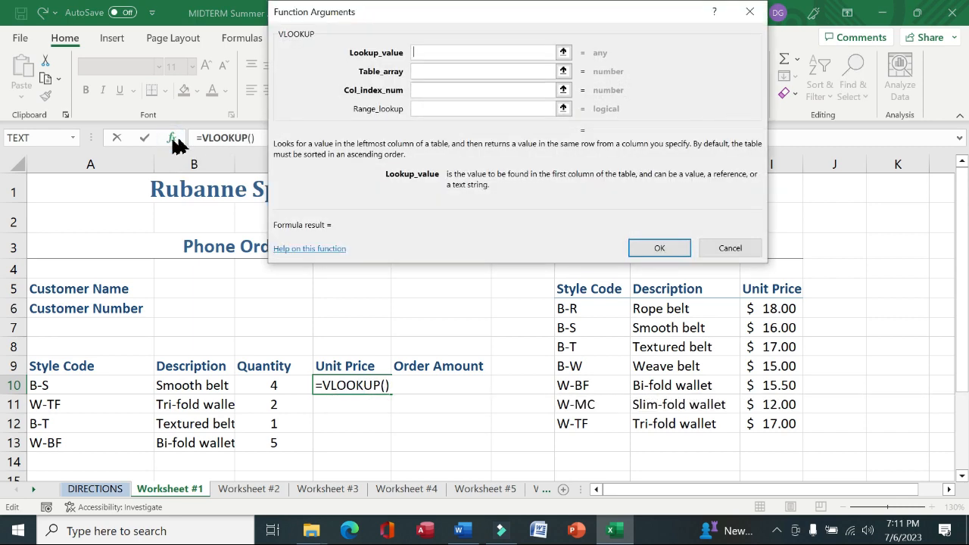
Set the VLOOKUP lookup value to A10, table array to $G$6:$I$12 and column index 3, then fill it down to D13
left_click(79, 388)
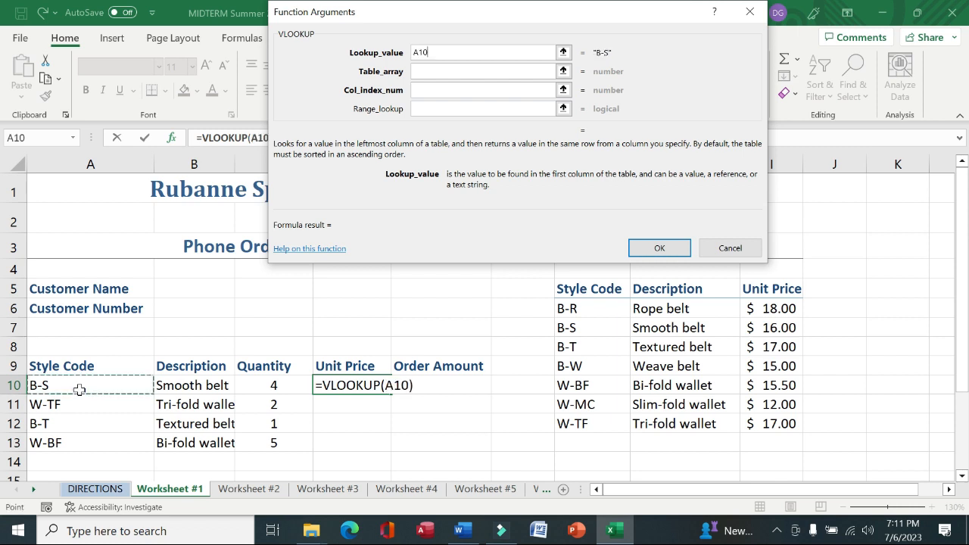
key("Tab")
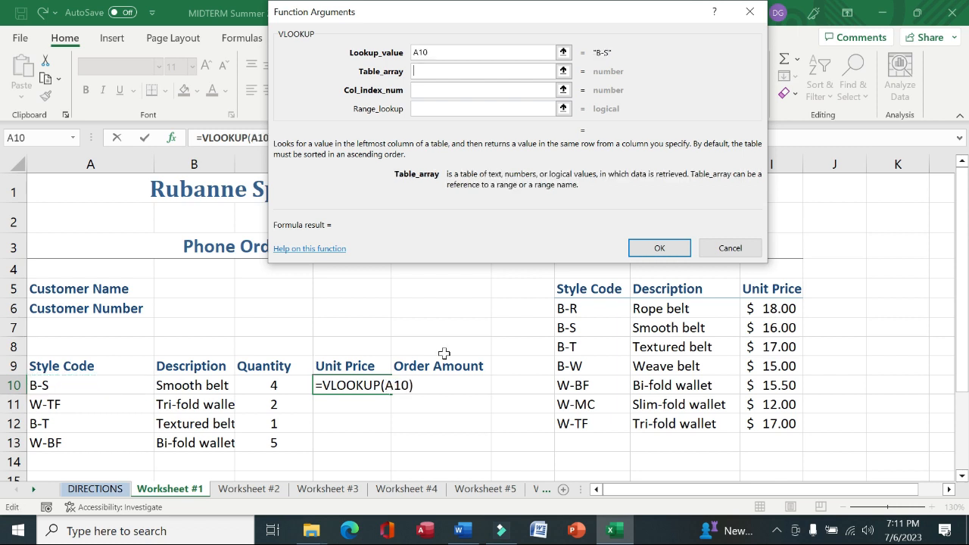
left_click_drag(574, 314, 754, 425)
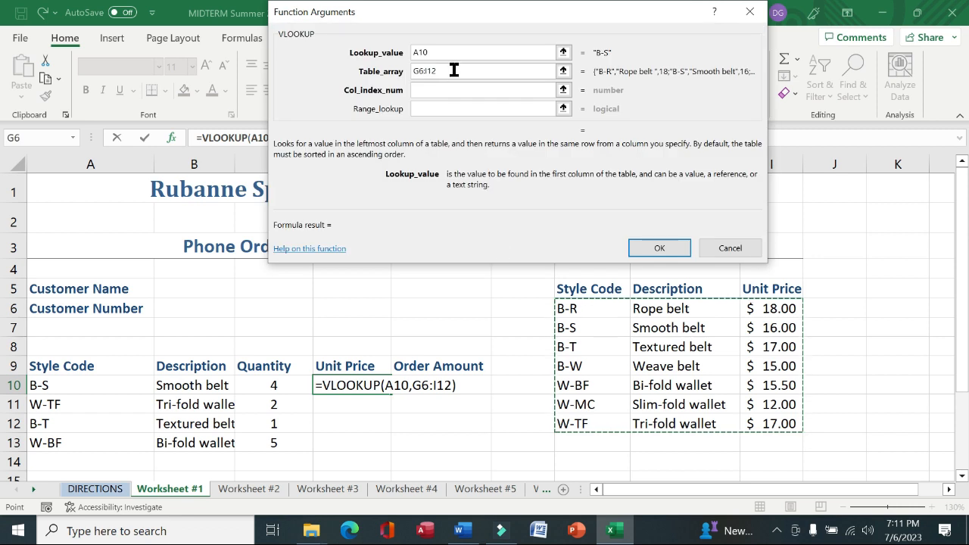
key("F4")
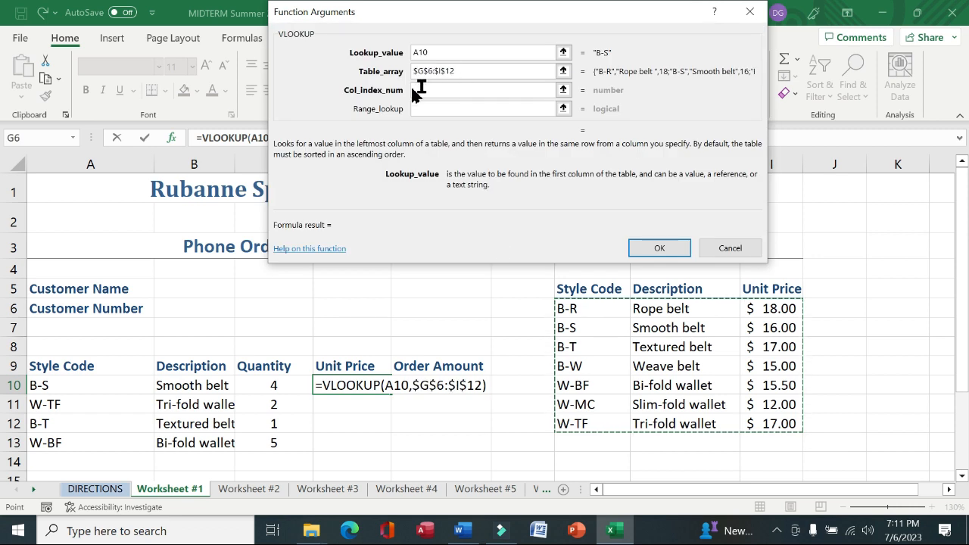
left_click(427, 90)
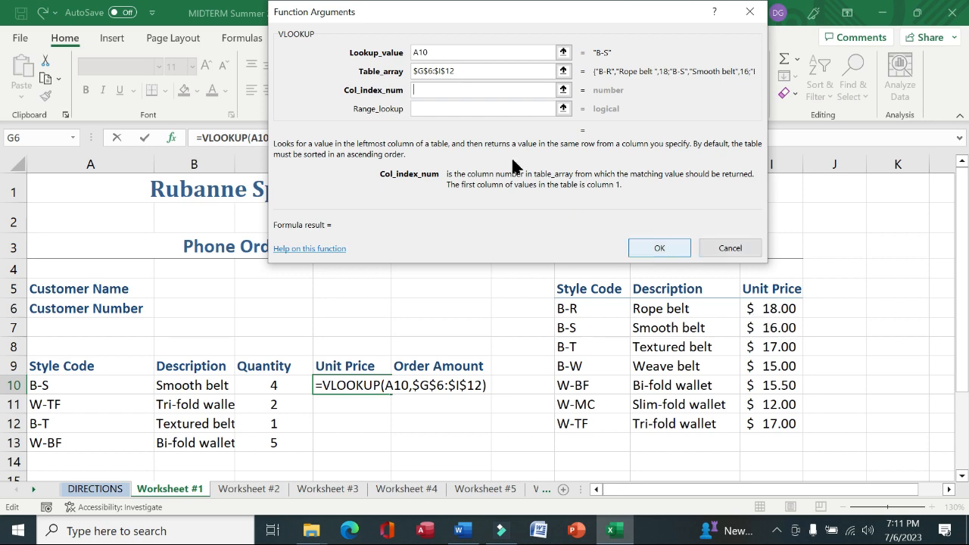
type("3")
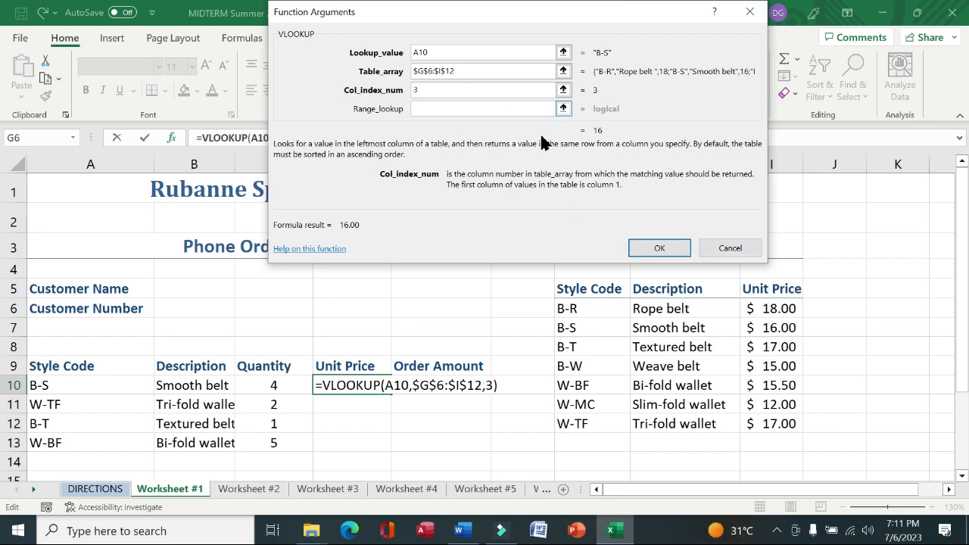
left_click(657, 252)
left_click_drag(389, 391, 382, 449)
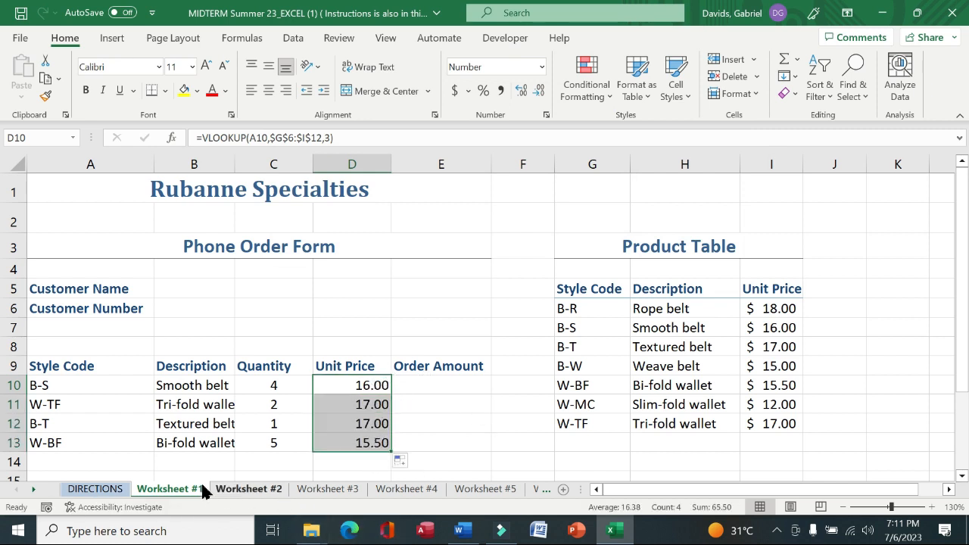
Read the third instruction on the DIRECTIONS sheet and return to Worksheet #1
left_click(106, 492)
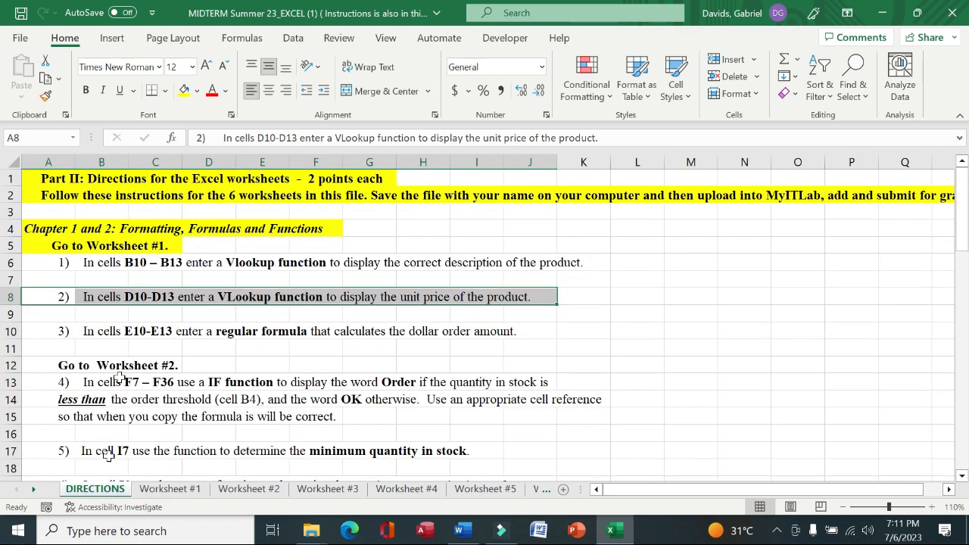
left_click_drag(65, 331, 508, 334)
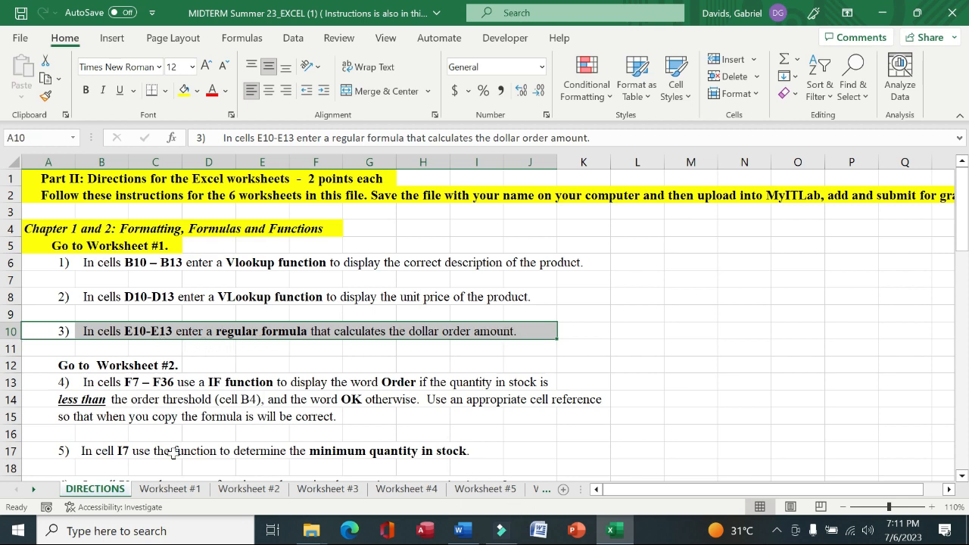
left_click(169, 488)
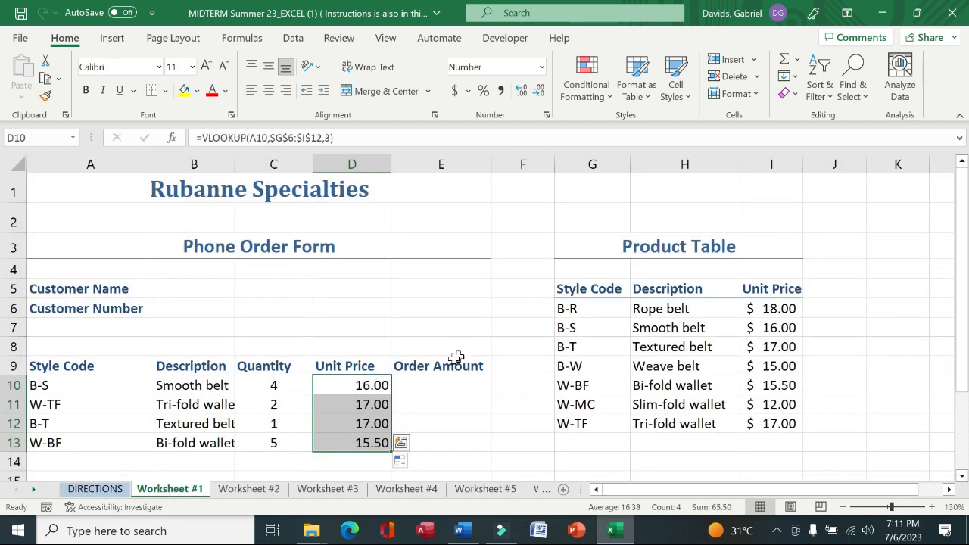
Enter a formula in E10 multiplying quantity C10 by unit price D10, then fill it down to E13
left_click(432, 385)
type("=")
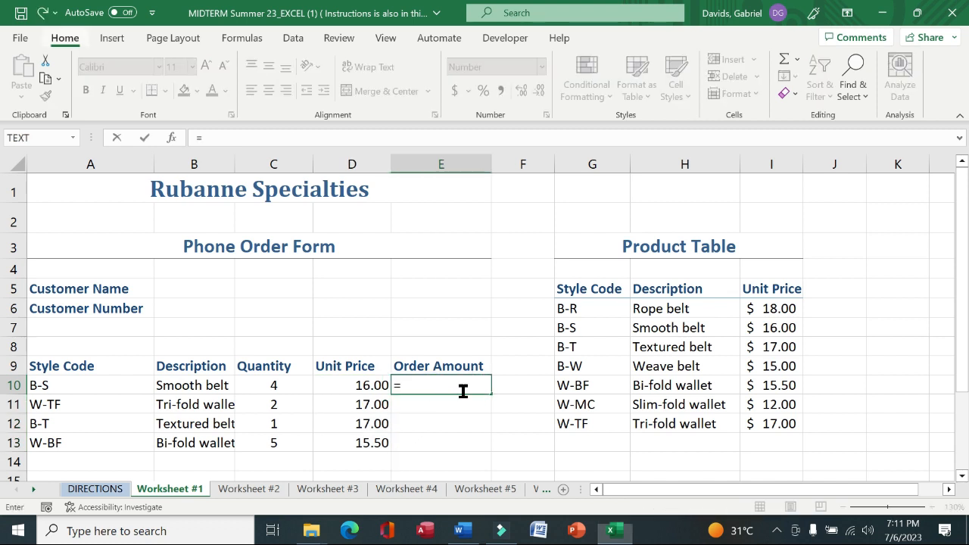
key("alt")
left_click(455, 381)
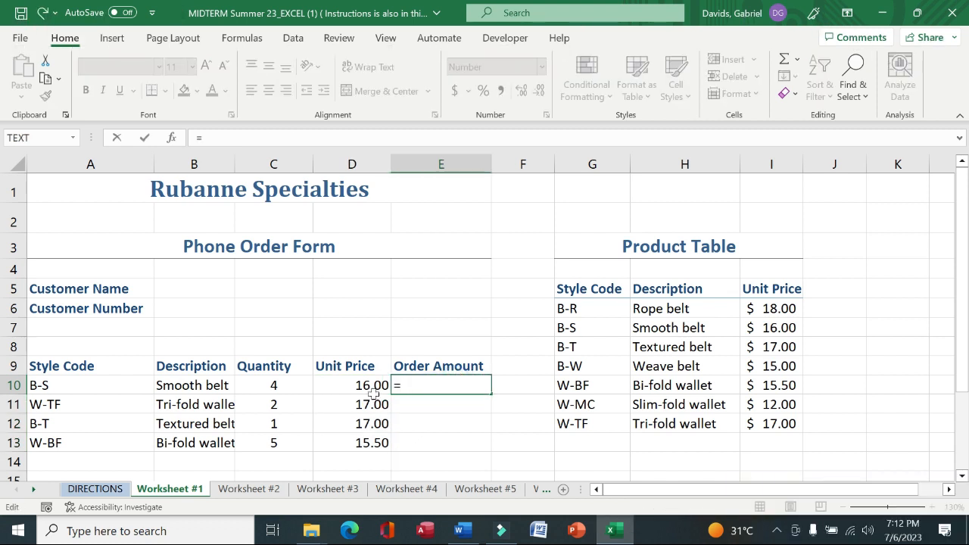
left_click(286, 385)
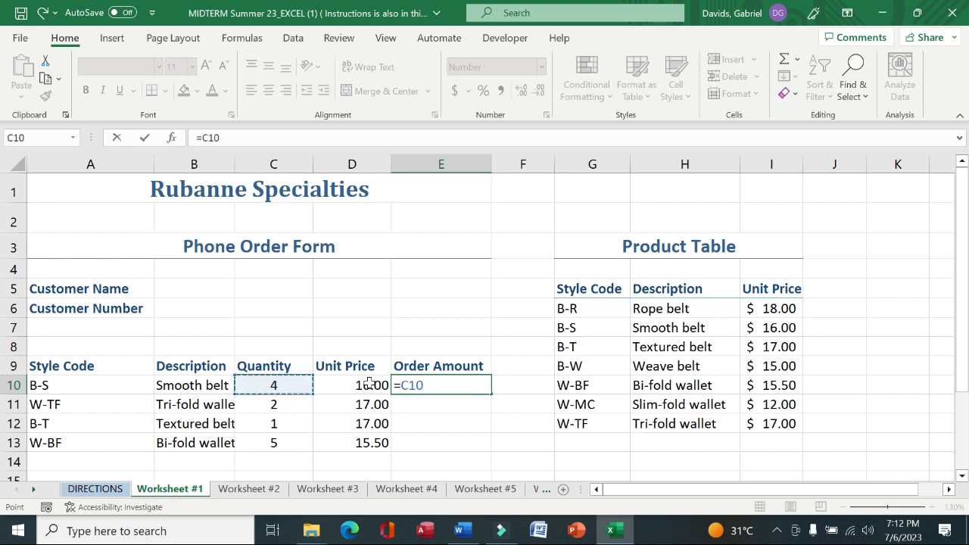
type("*")
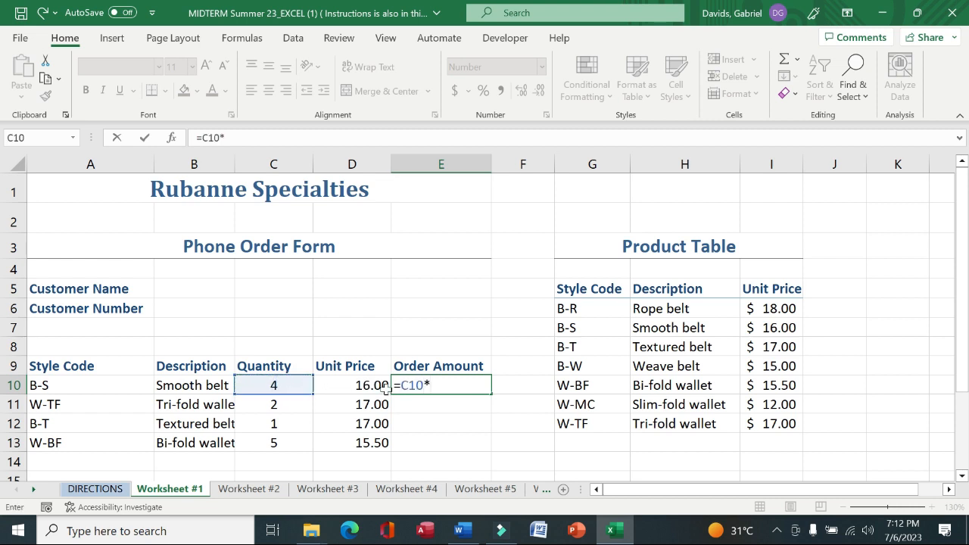
left_click(373, 386)
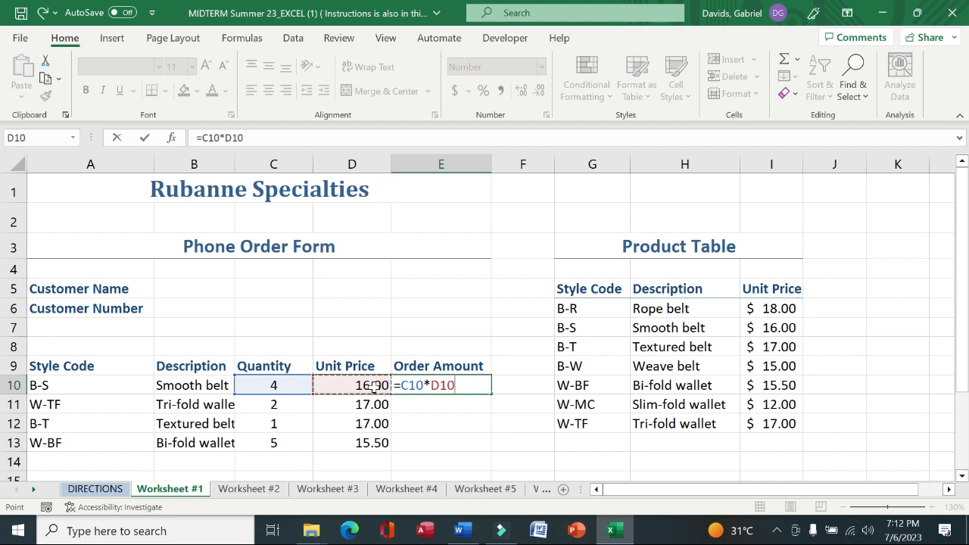
key("Return")
left_click(485, 384)
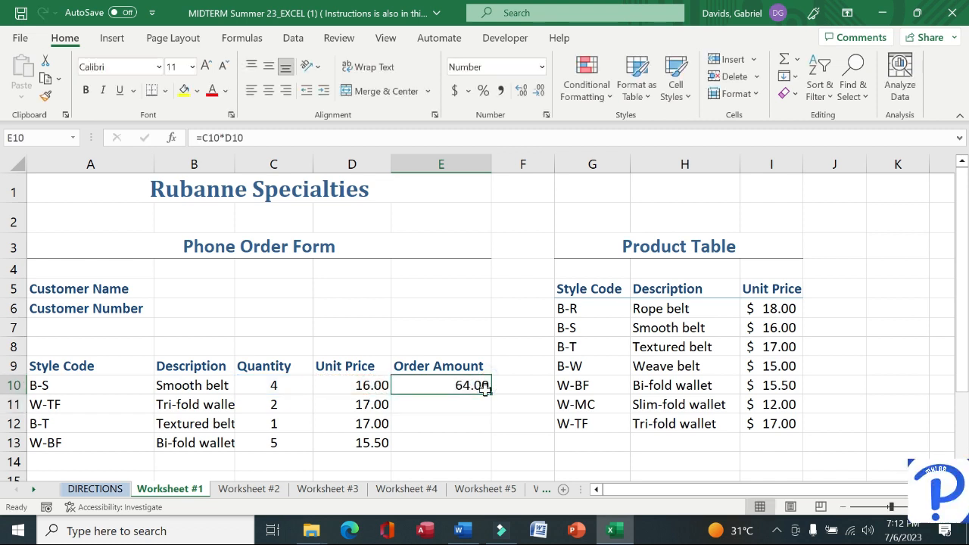
left_click_drag(491, 394, 489, 447)
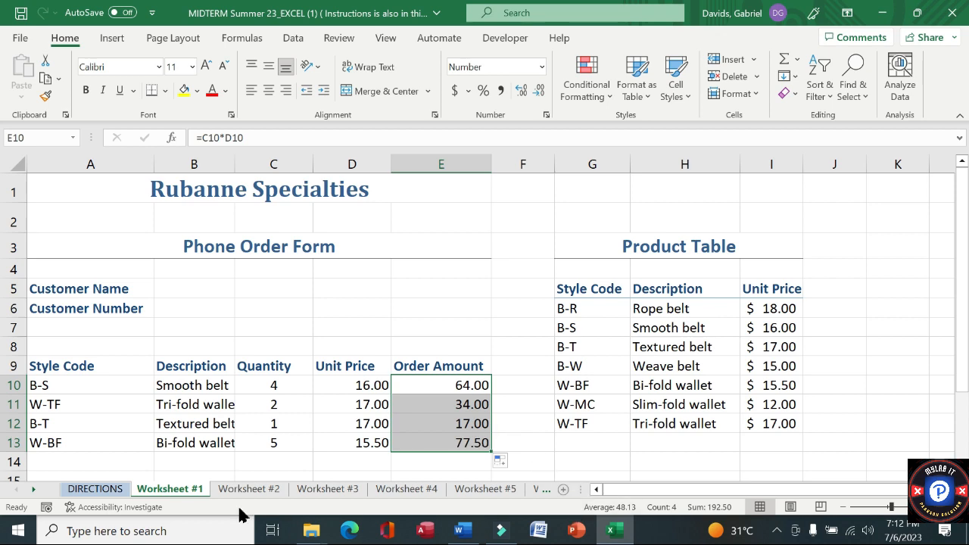
Highlight the 'Go to Worksheet #2.' heading on the DIRECTIONS sheet with yellow fill
left_click(113, 491)
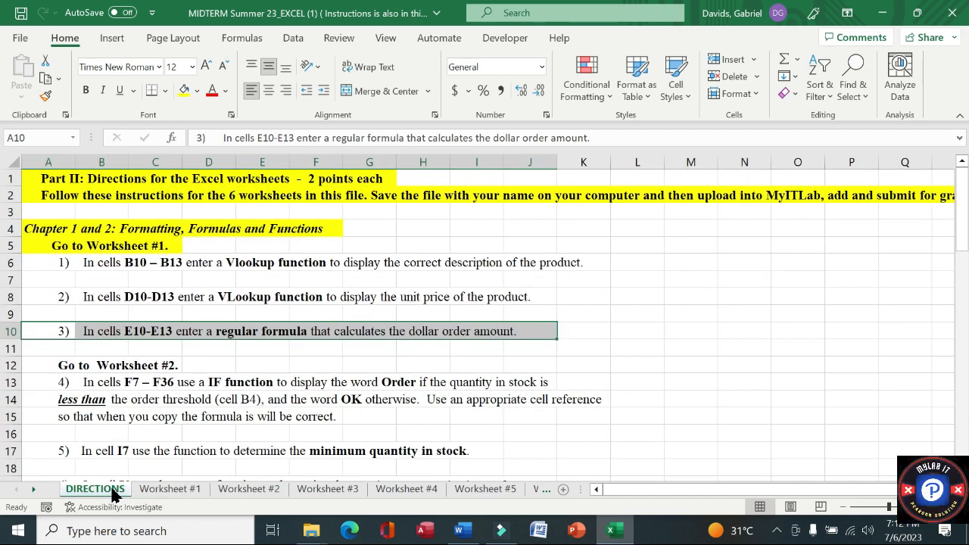
left_click_drag(53, 366, 168, 367)
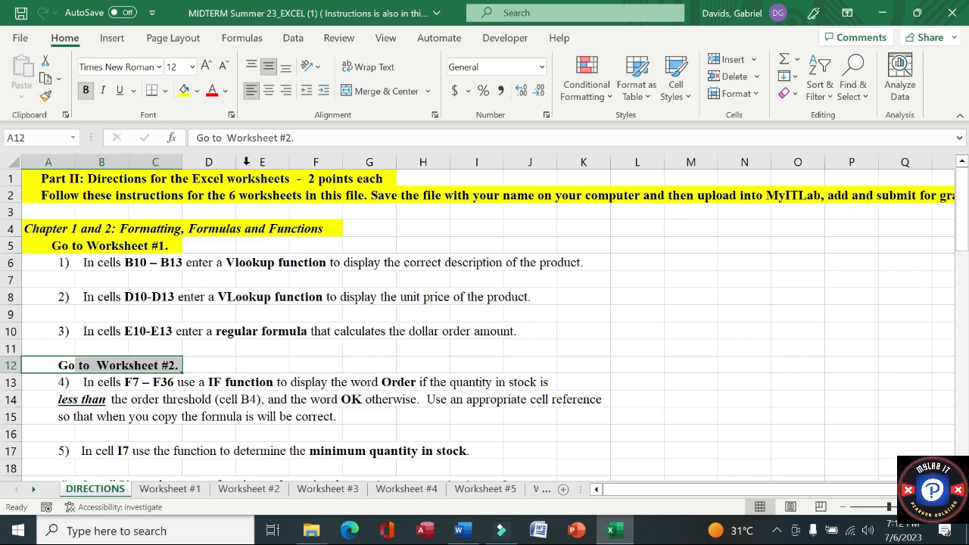
left_click(184, 90)
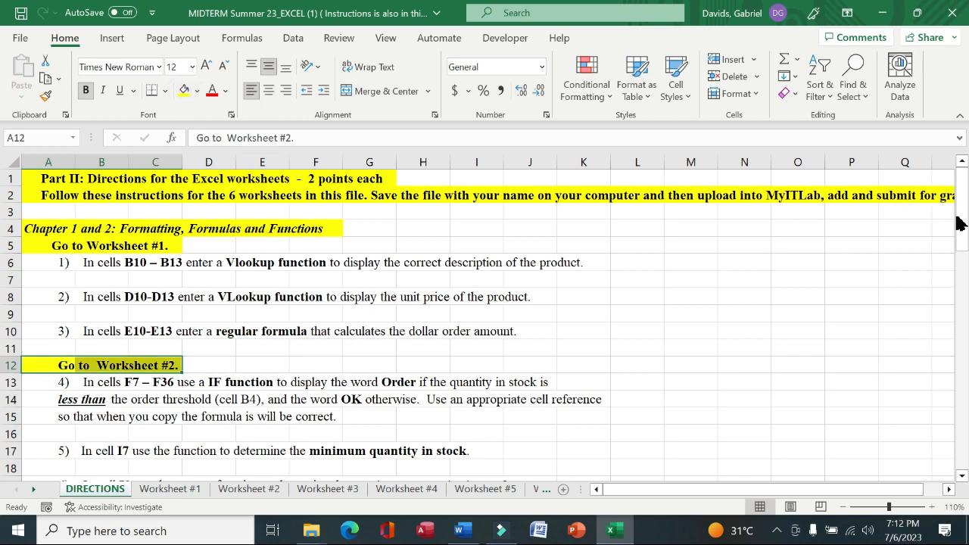
Read the fourth instruction on the DIRECTIONS sheet and switch to Worksheet #2
left_click_drag(963, 224, 964, 277)
left_click_drag(58, 210, 536, 209)
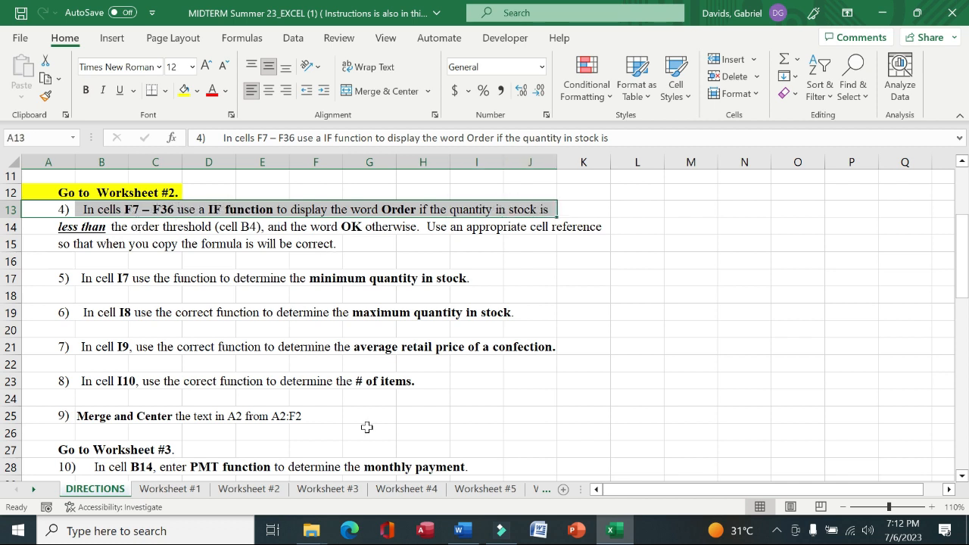
left_click(161, 489)
left_click(245, 490)
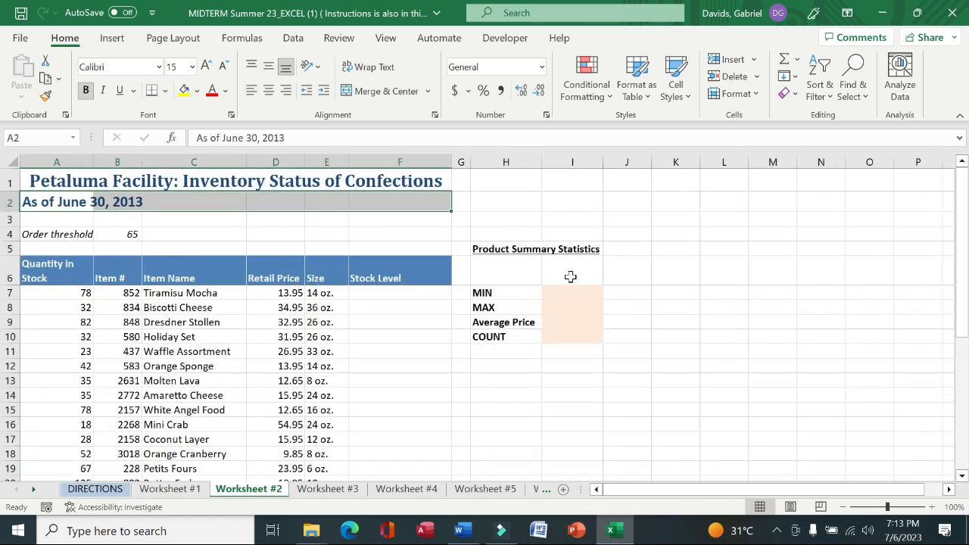
left_click(387, 293)
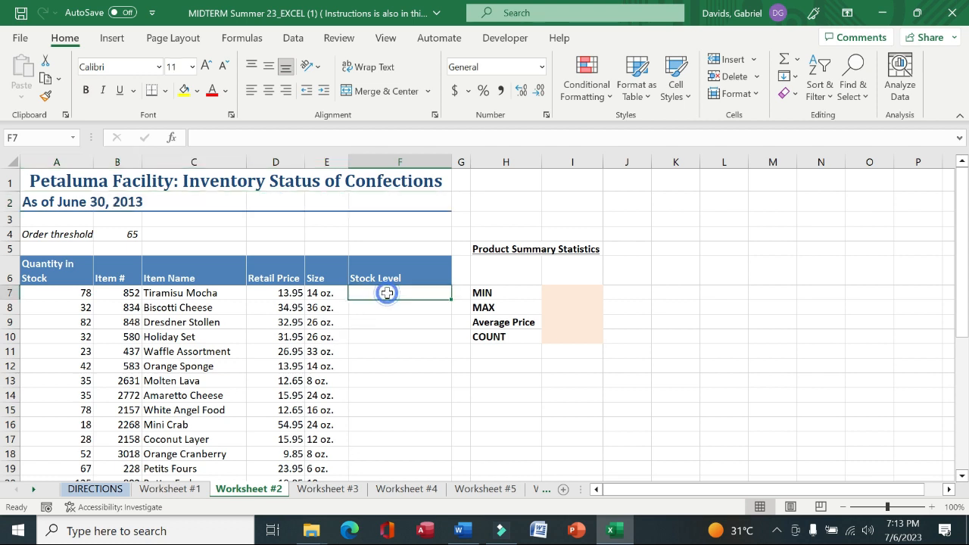
type("=IF")
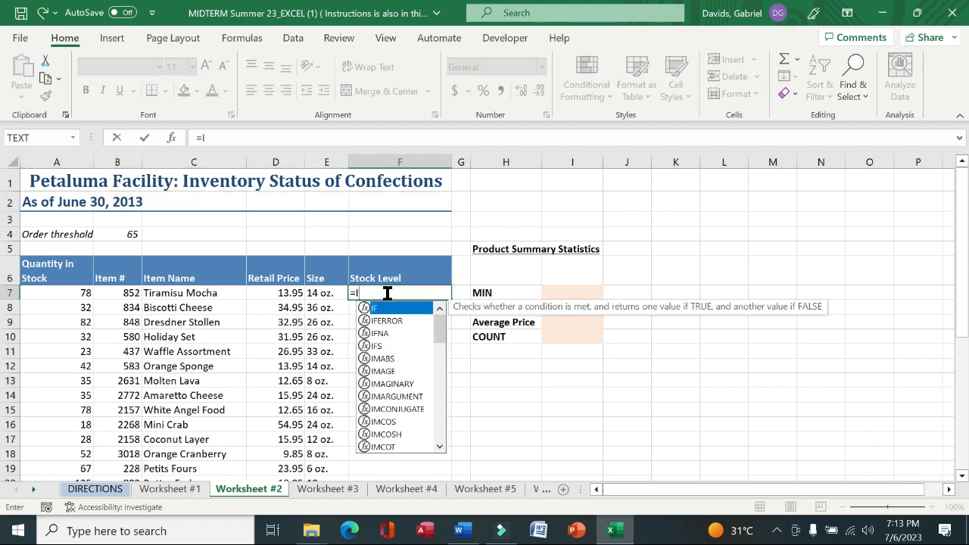
double_click(386, 313)
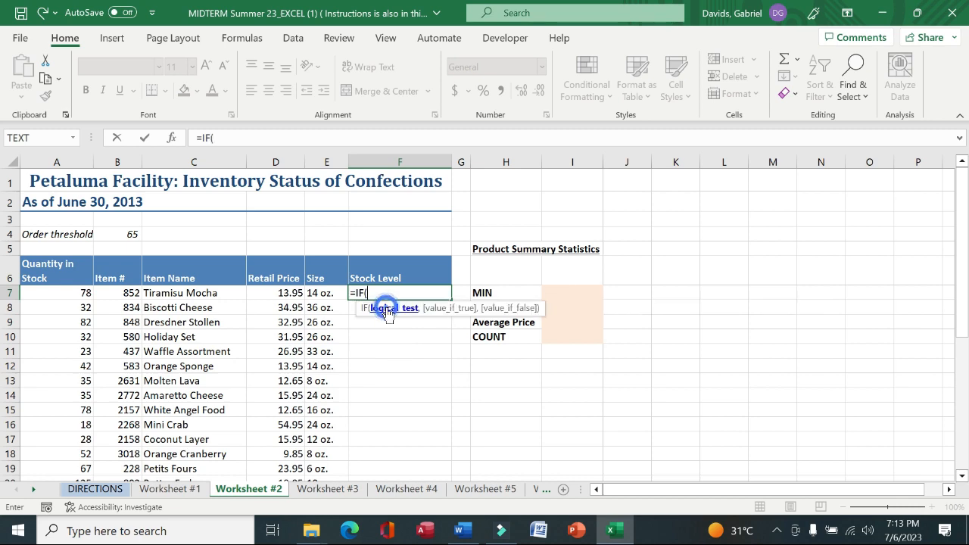
left_click(170, 144)
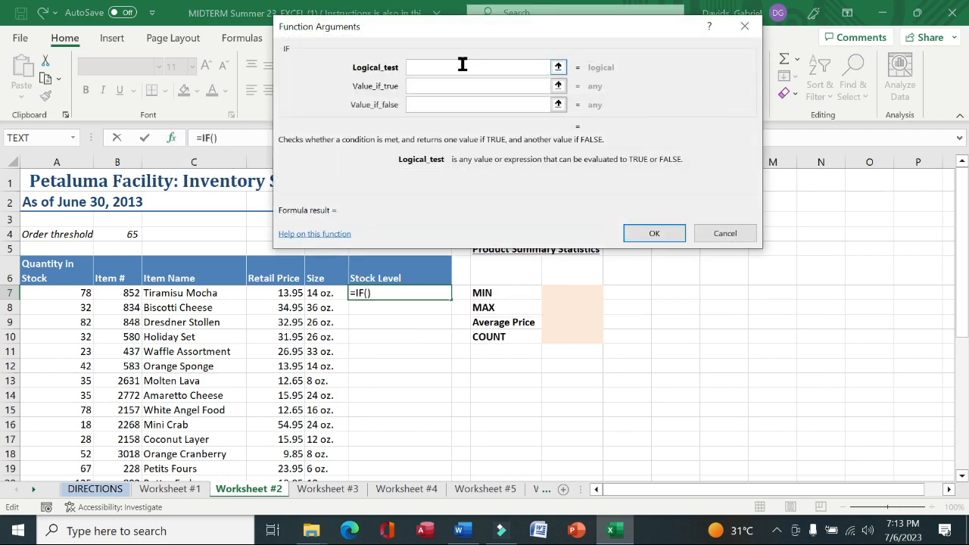
key("alt")
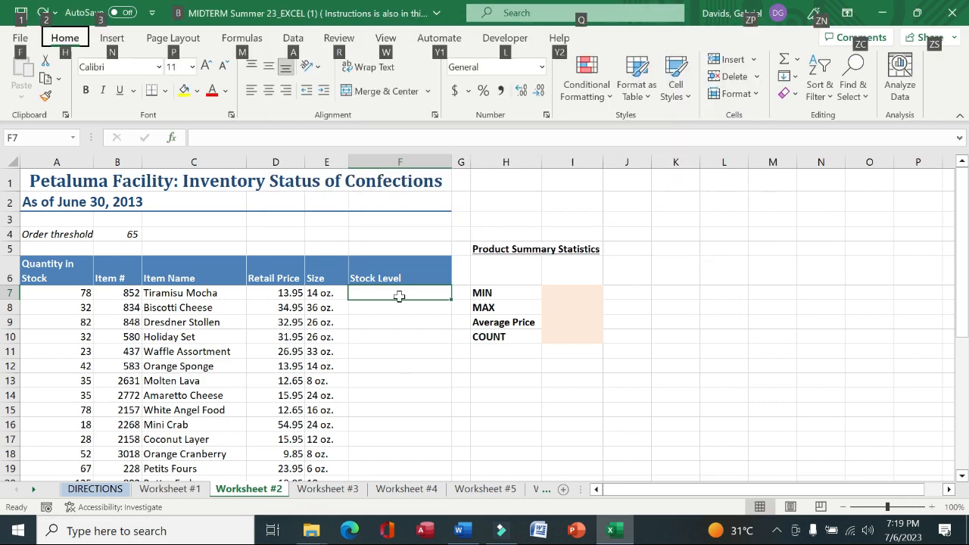
key("Escape")
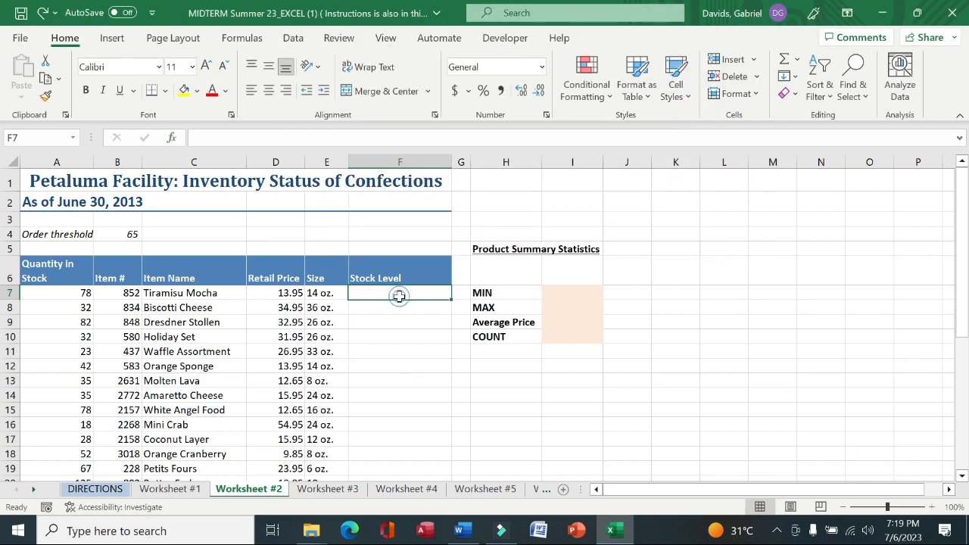
Start an IF formula in cell F7 of Worksheet #2 and open its function arguments
type("=i")
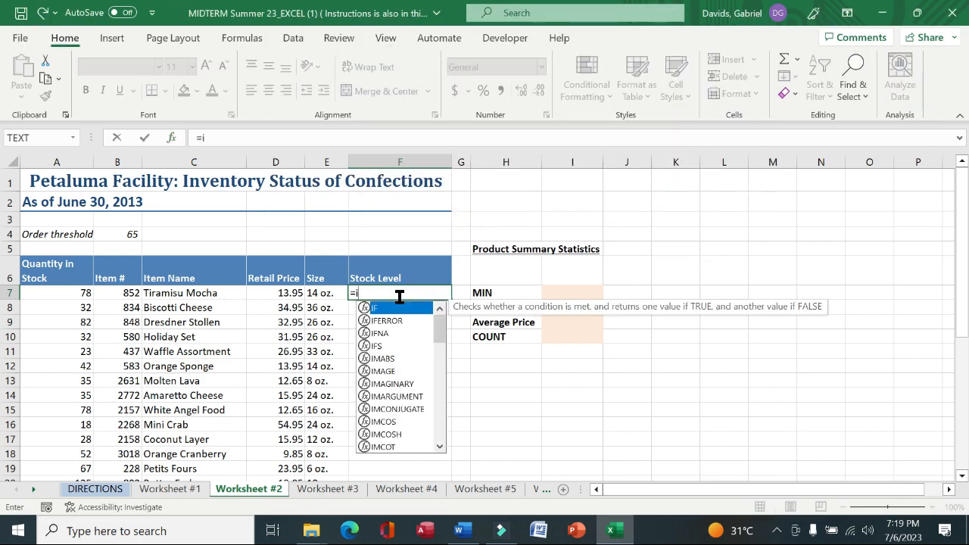
type("f")
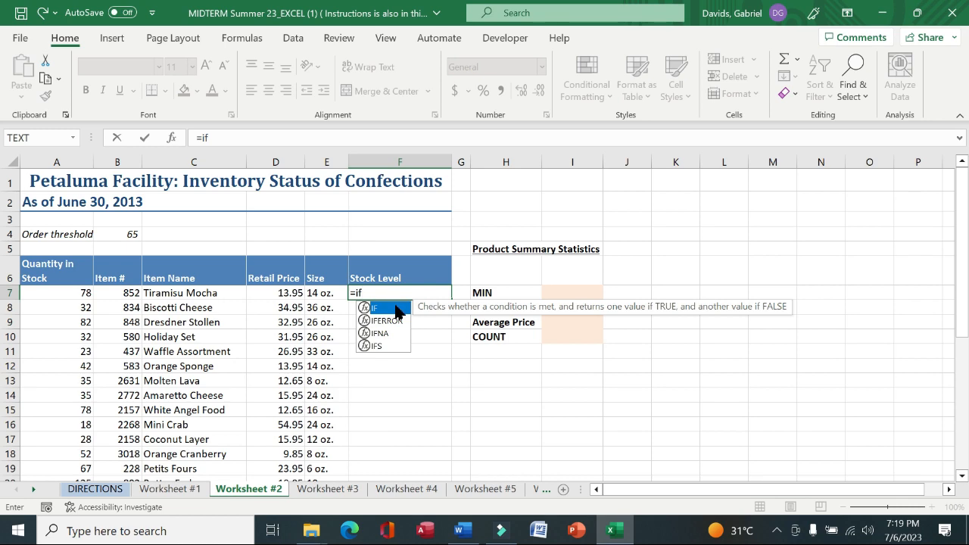
double_click(395, 312)
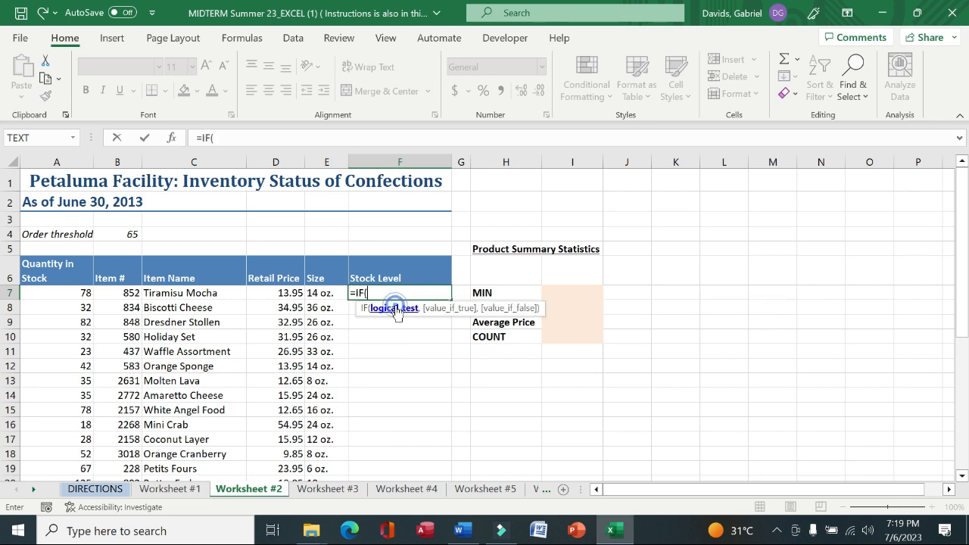
left_click(172, 139)
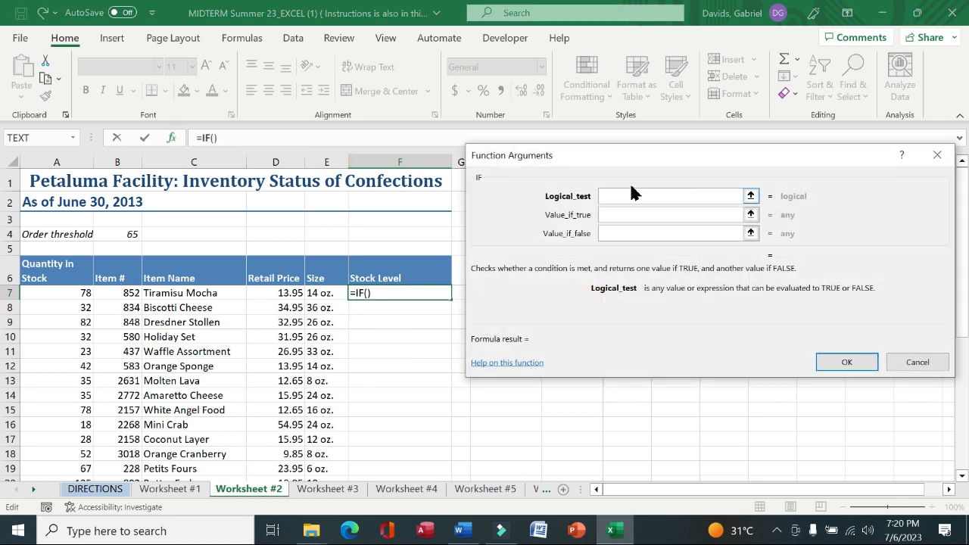
Set the IF logical test to A7<$B$4, value if true "Order", value if false "OK", then fill it down the Stock Level column
left_click(76, 296)
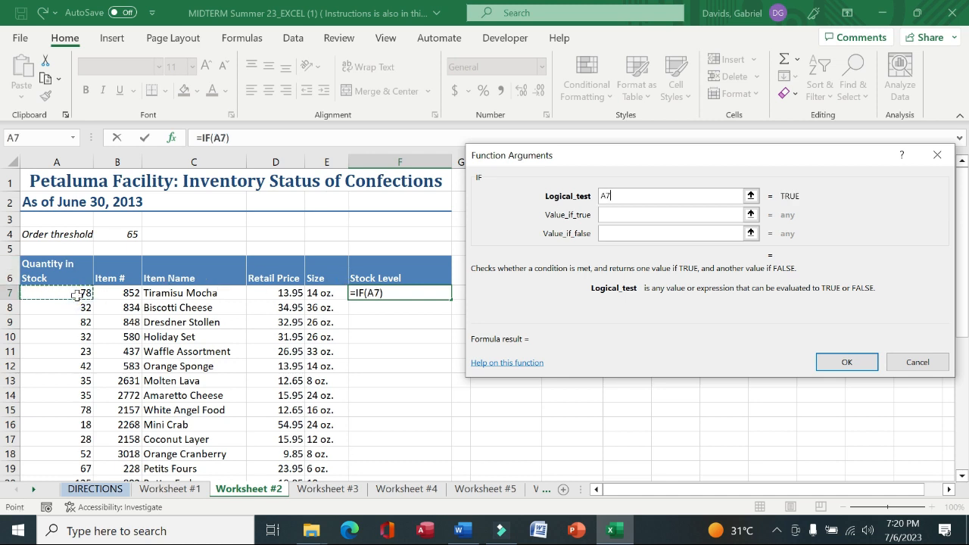
type("<")
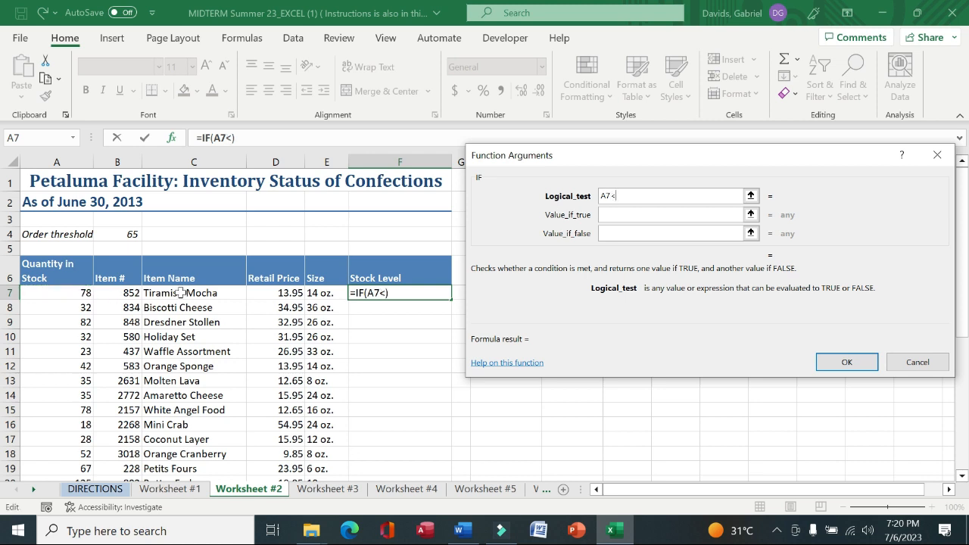
left_click(134, 233)
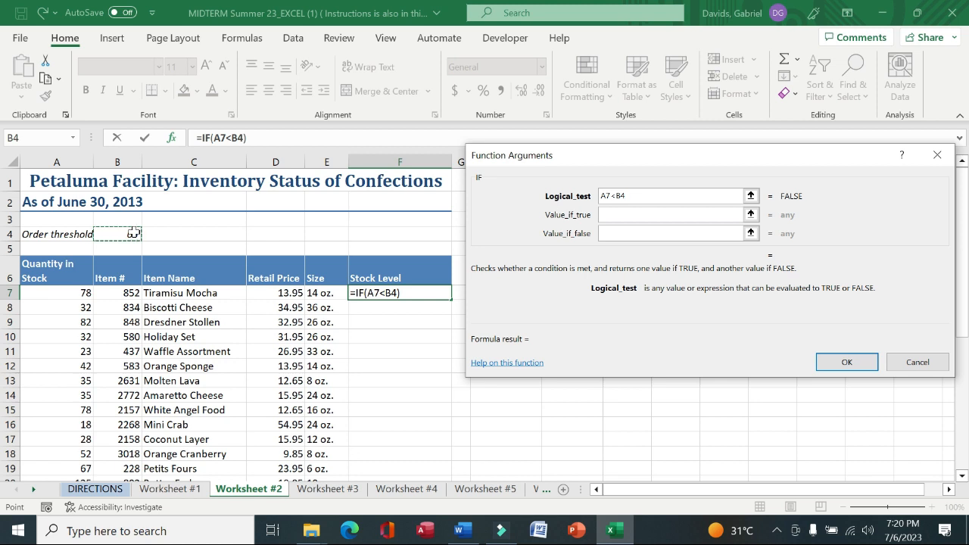
key("F4")
key("Tab")
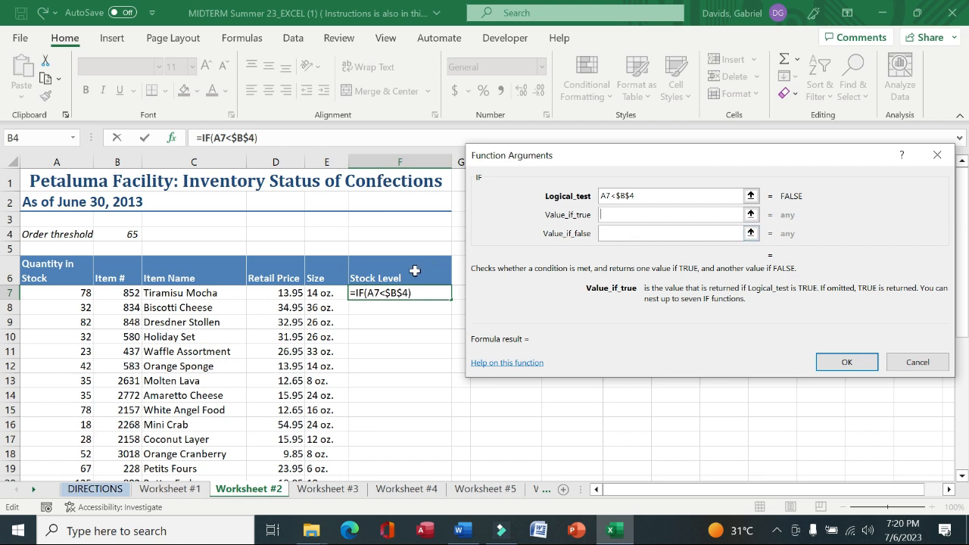
type("Order")
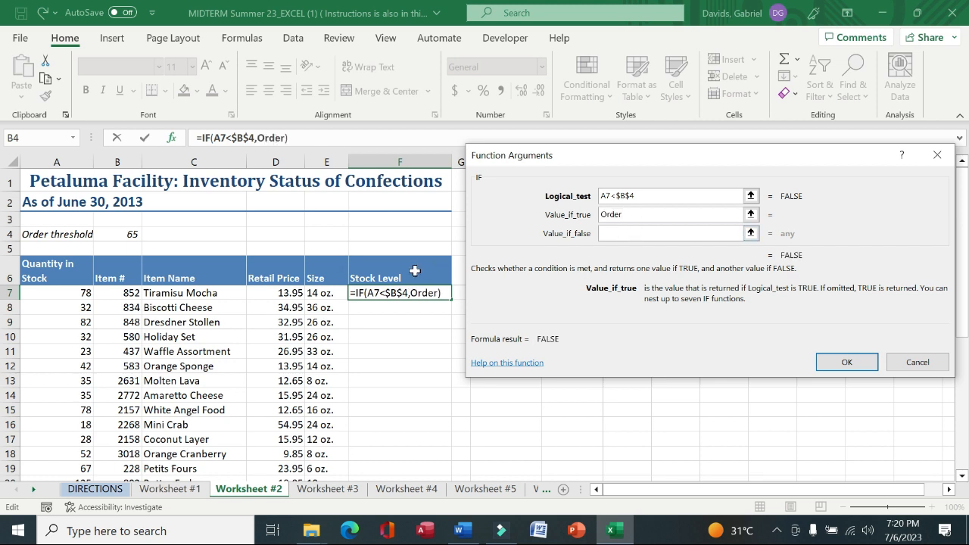
key("Tab")
type("O")
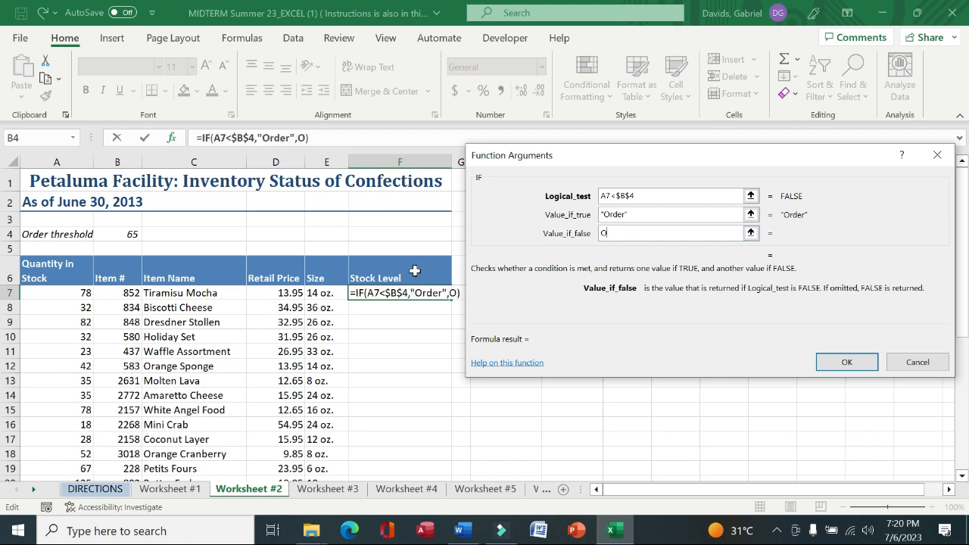
left_click(844, 364)
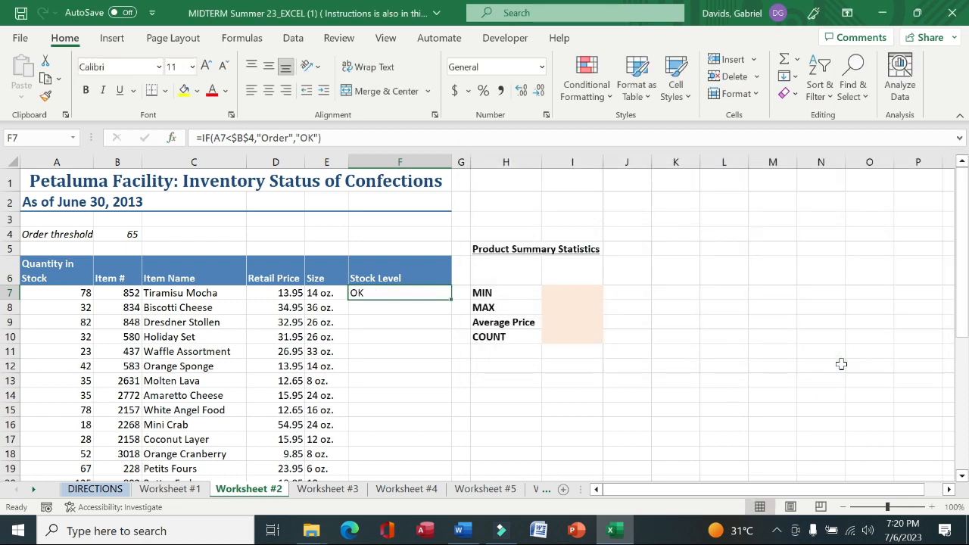
double_click(451, 299)
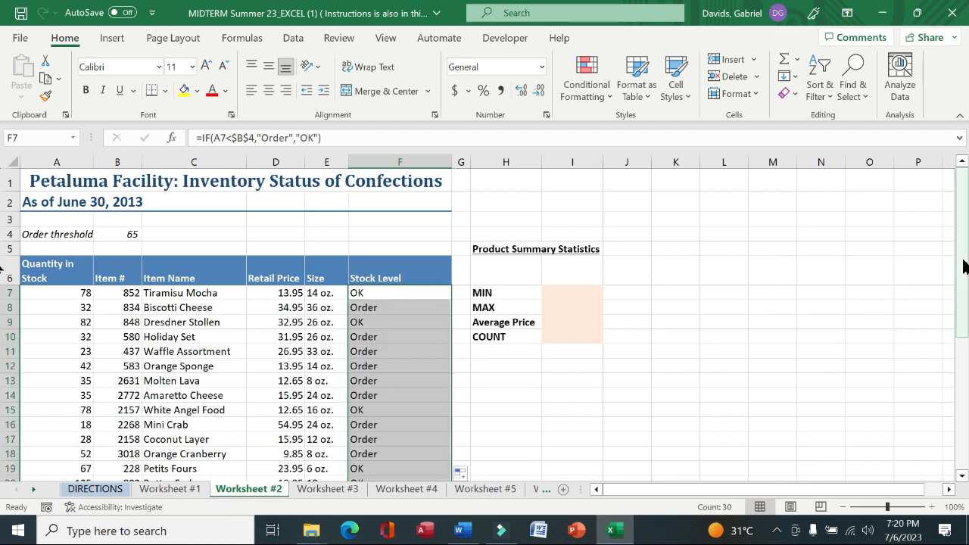
left_click_drag(965, 259, 966, 292)
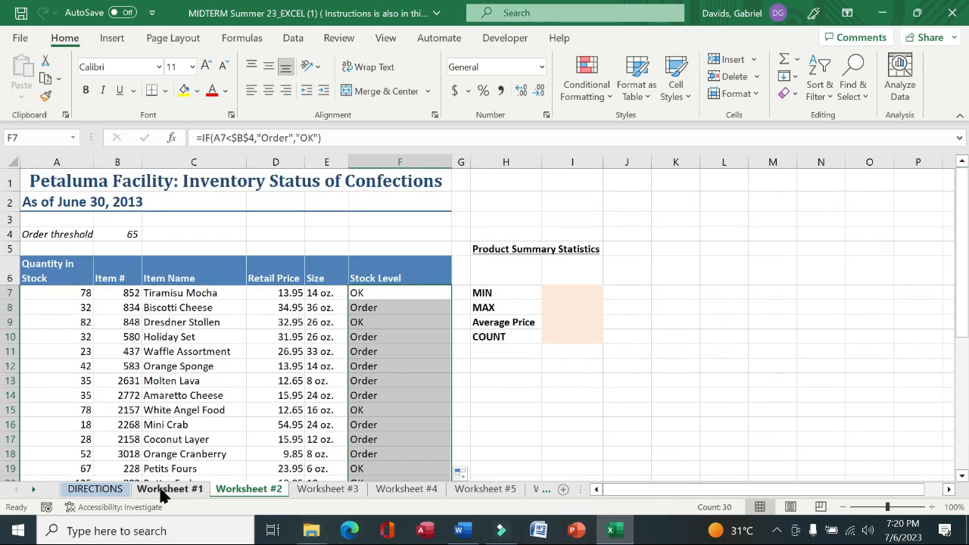
Read the fifth instruction on the DIRECTIONS sheet and return to Worksheet #2
left_click(112, 491)
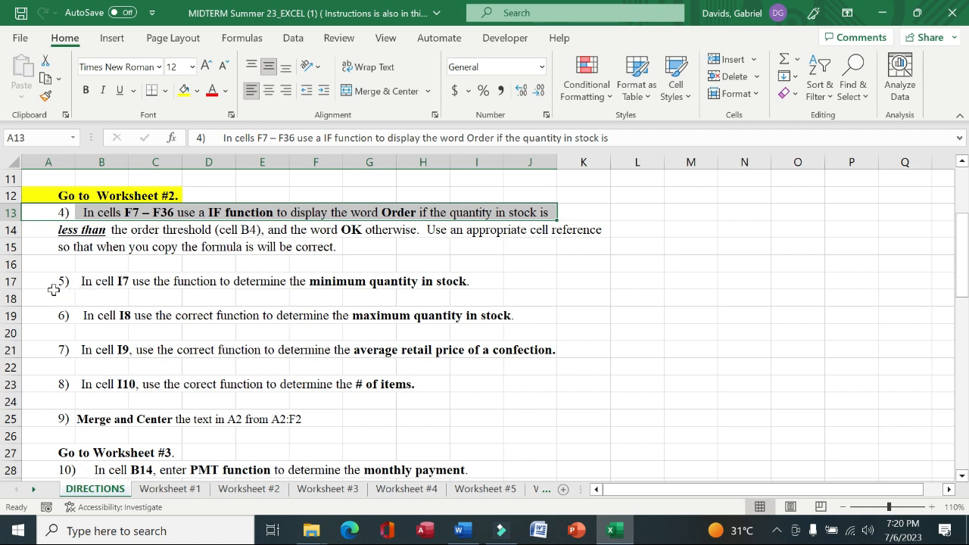
left_click_drag(49, 287, 459, 279)
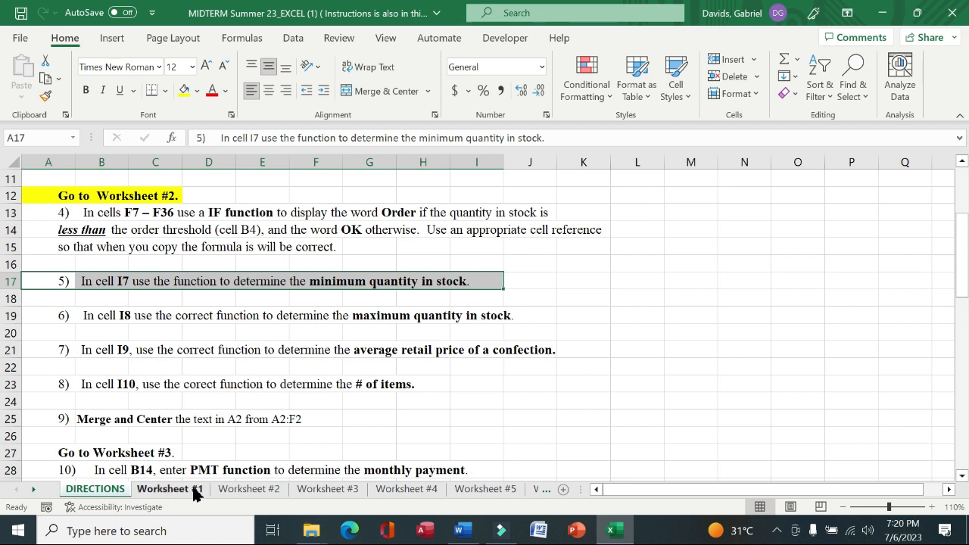
left_click(249, 489)
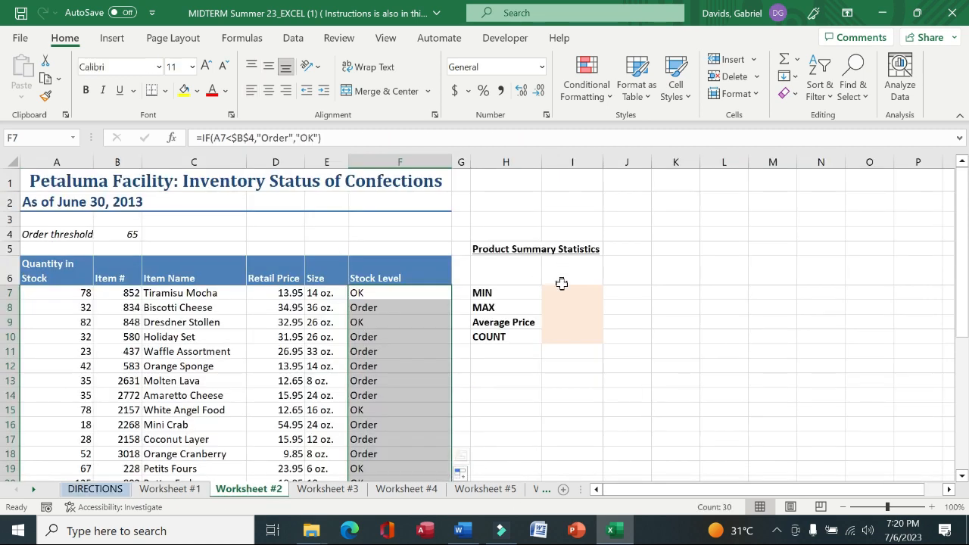
Enter a MIN formula in cell I7 over the quantity-in-stock range A7:A36
left_click(562, 292)
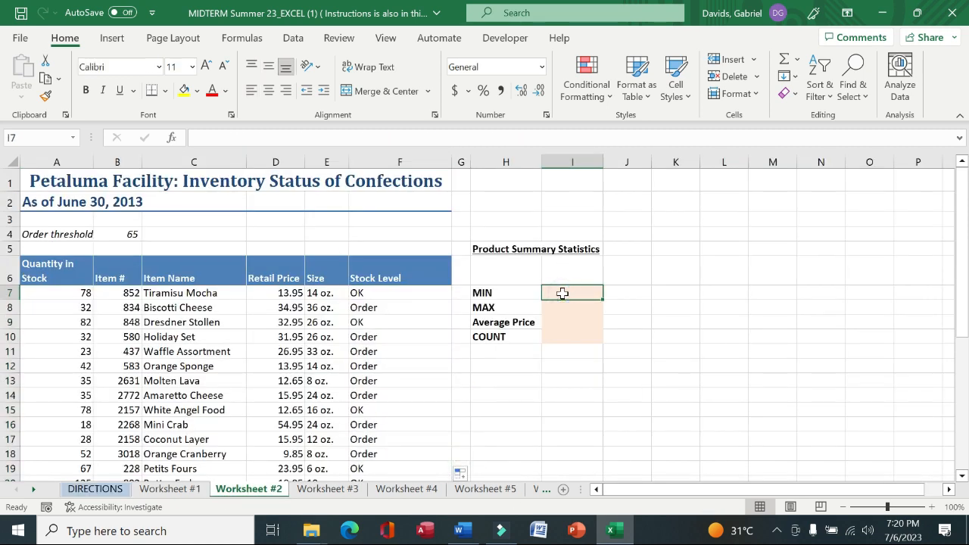
type("=min")
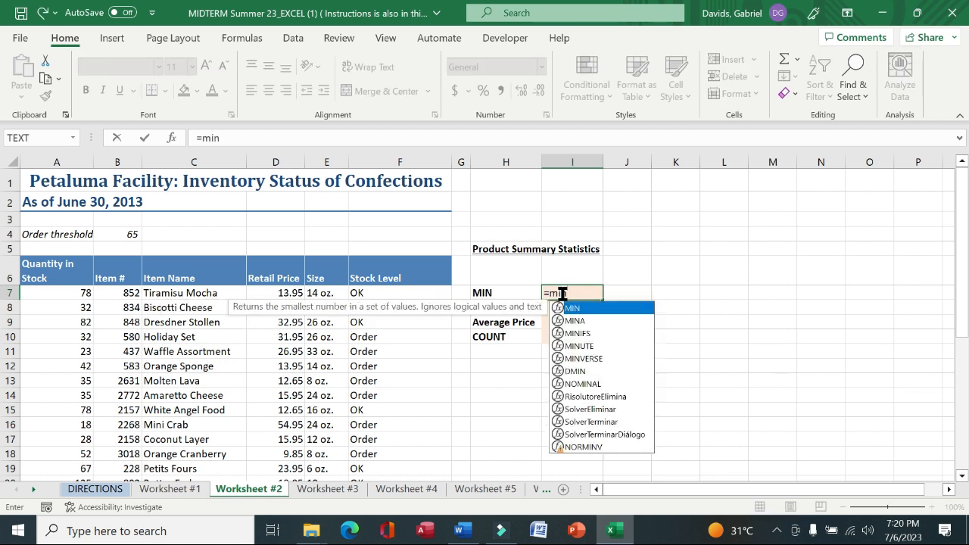
double_click(573, 305)
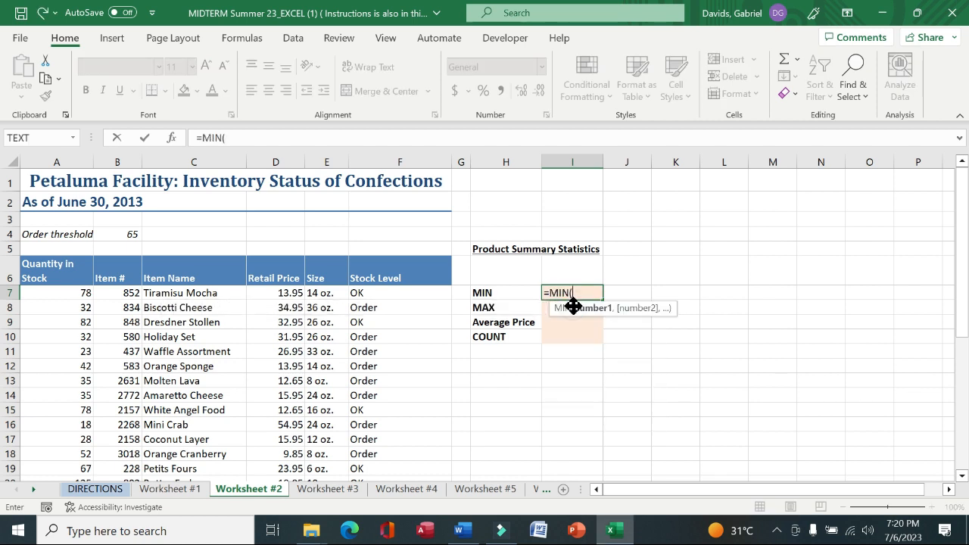
scroll(502, 310, "down", 1)
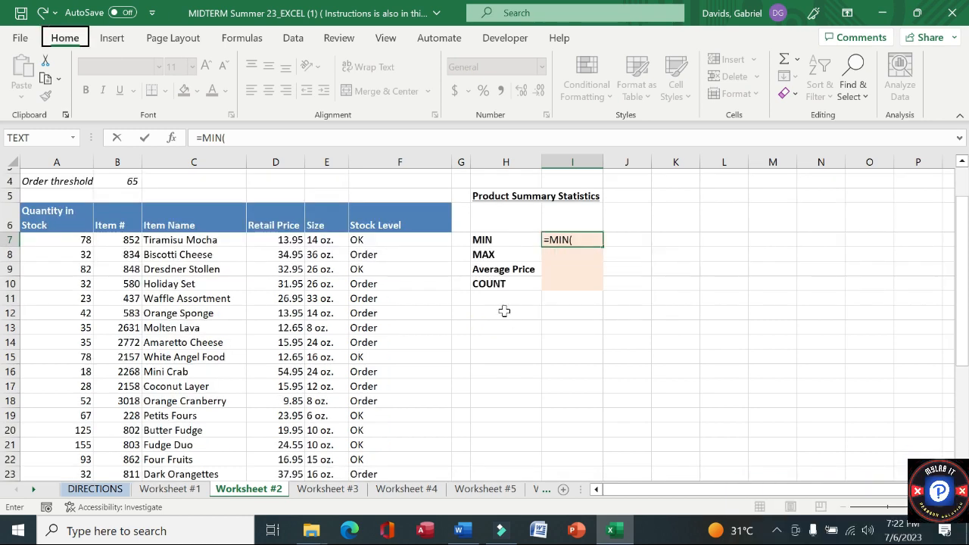
key("alt")
left_click_drag(70, 240, 68, 456)
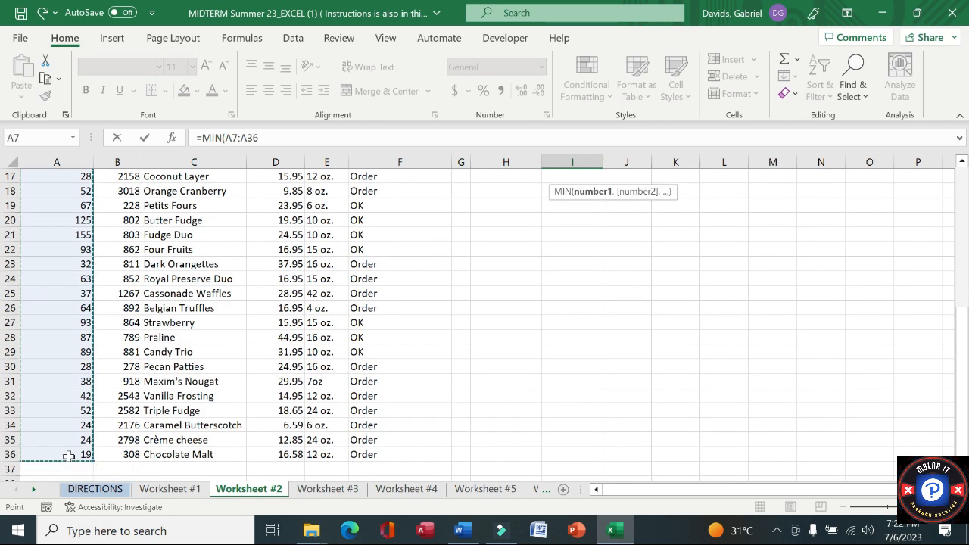
key("Return")
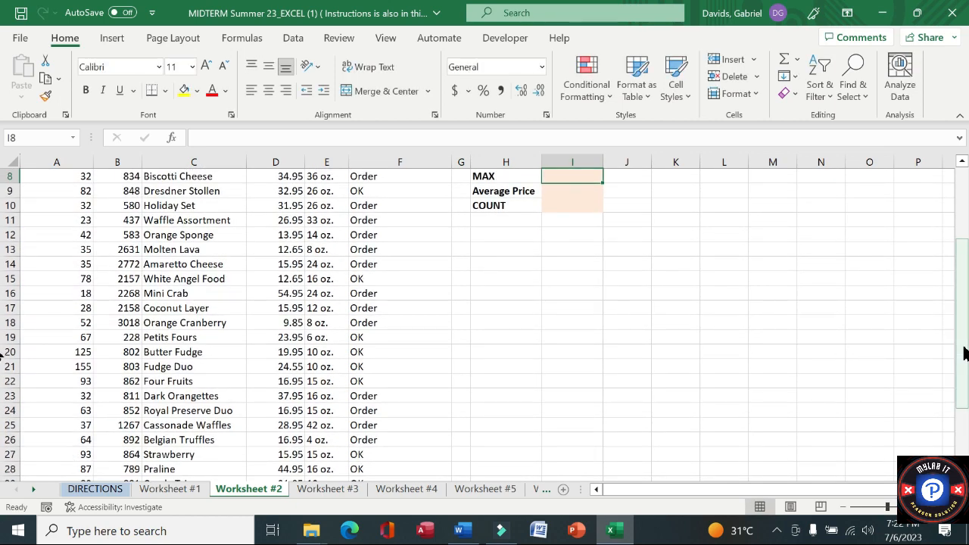
Read the sixth instruction on the DIRECTIONS sheet and return to Worksheet #2
scroll(962, 346, "up", 2)
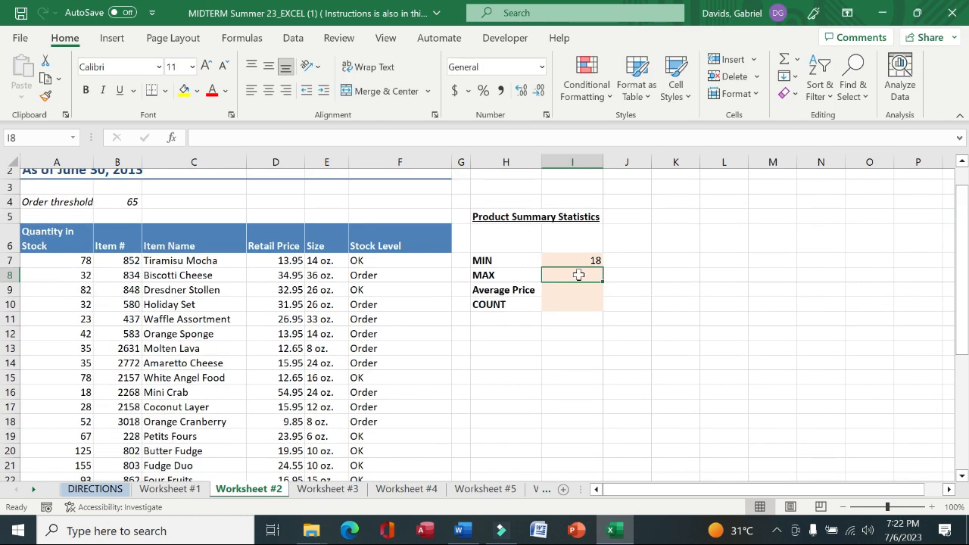
type("=")
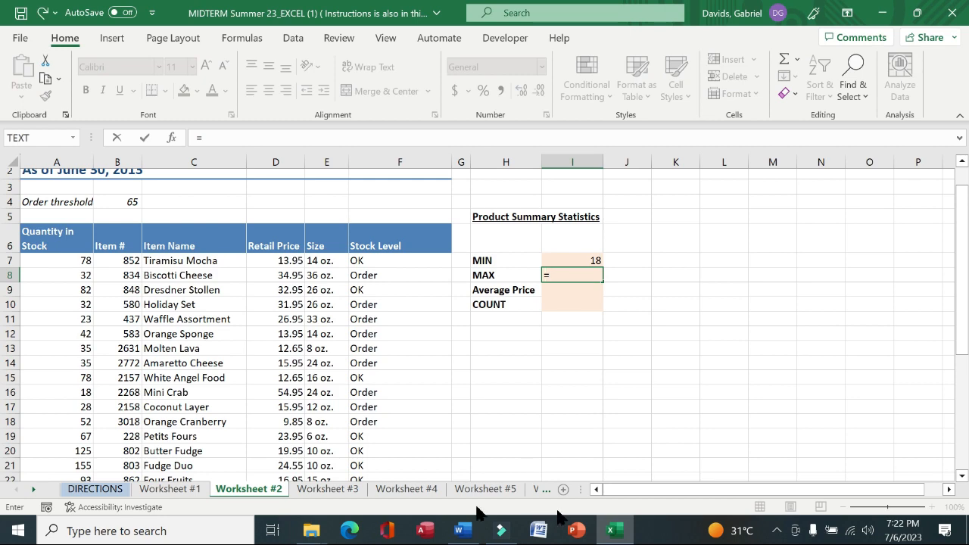
left_click(108, 489)
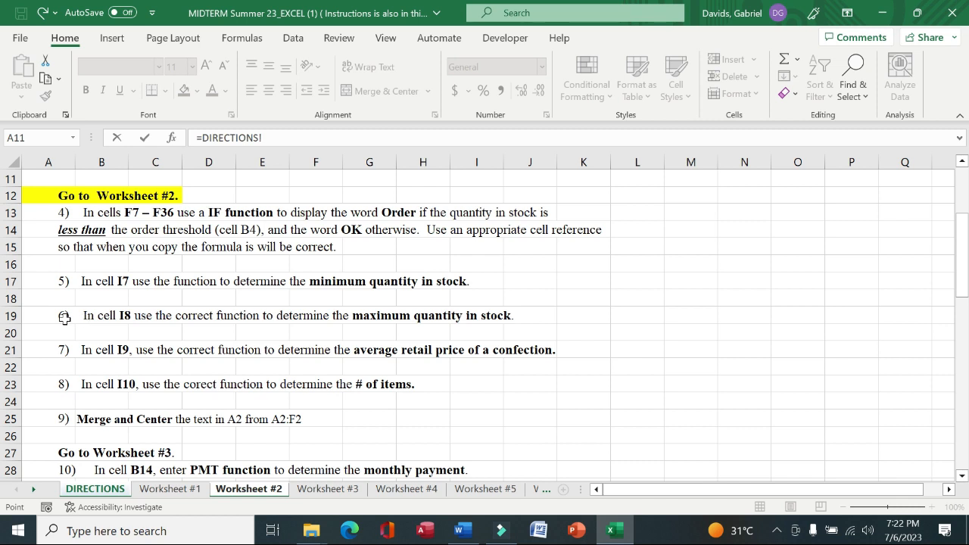
left_click_drag(64, 318, 500, 315)
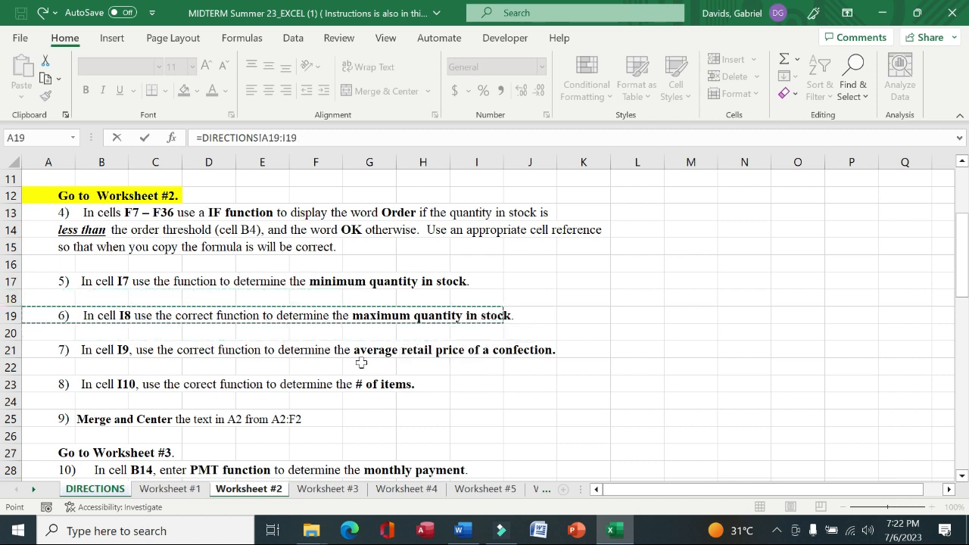
left_click(242, 489)
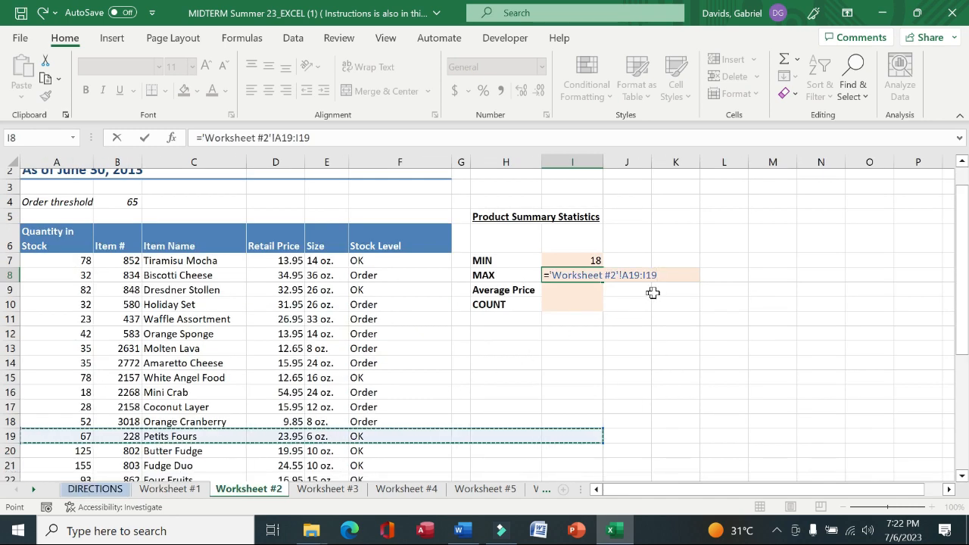
key("ctrl+shift+Up")
key("BackSpace")
key("BackSpace")
key("BackSpace")
key("BackSpace")
key("BackSpace")
key("BackSpace")
key("BackSpace")
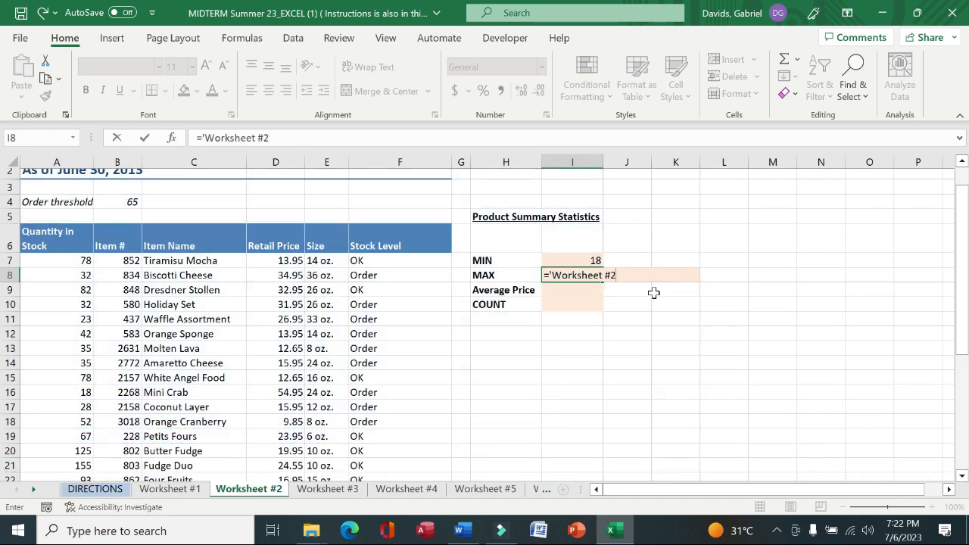
key("BackSpace")
key("BackSpace")
key("BackSpace")
key("BackSpace")
key("BackSpace")
key("BackSpace")
key("BackSpace")
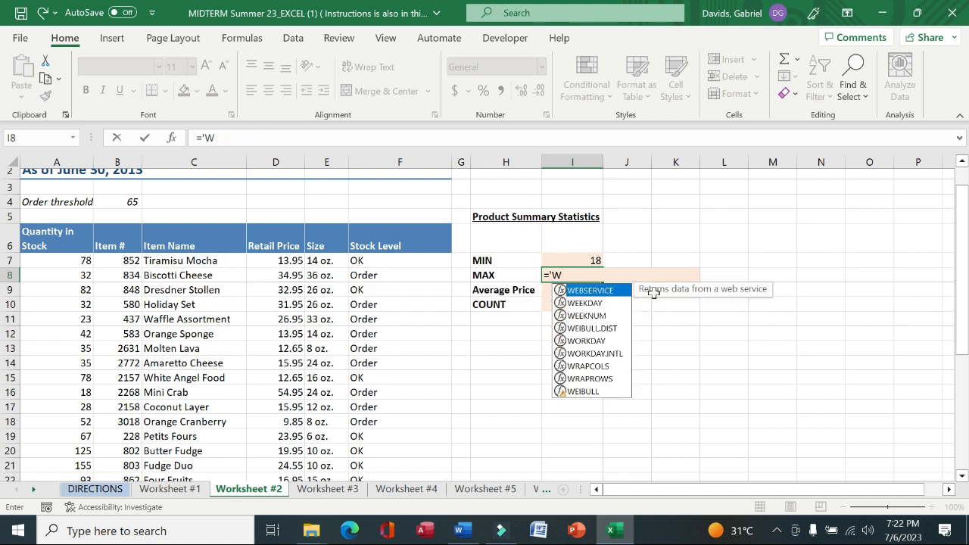
Enter a MAX formula in cell I8 over the quantity-in-stock range A7:A36
type("max")
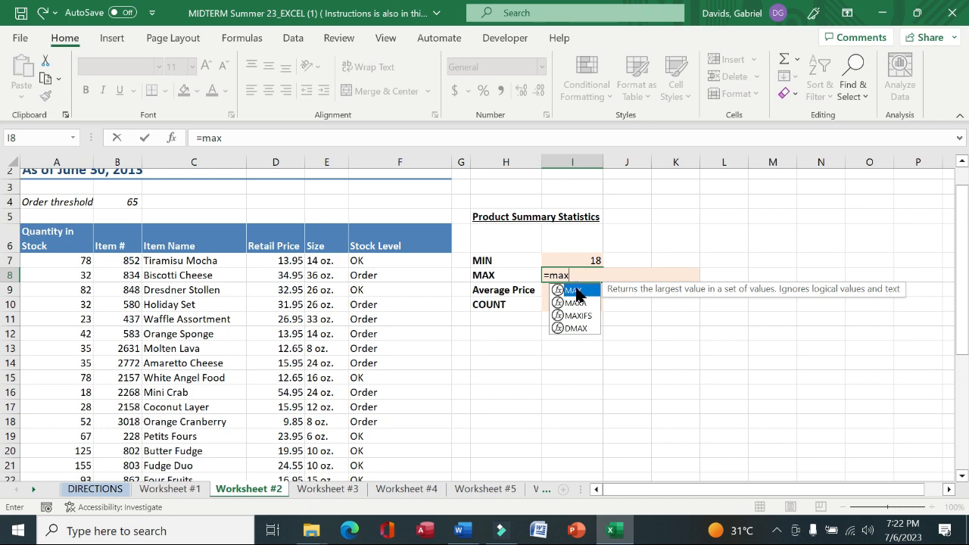
double_click(577, 294)
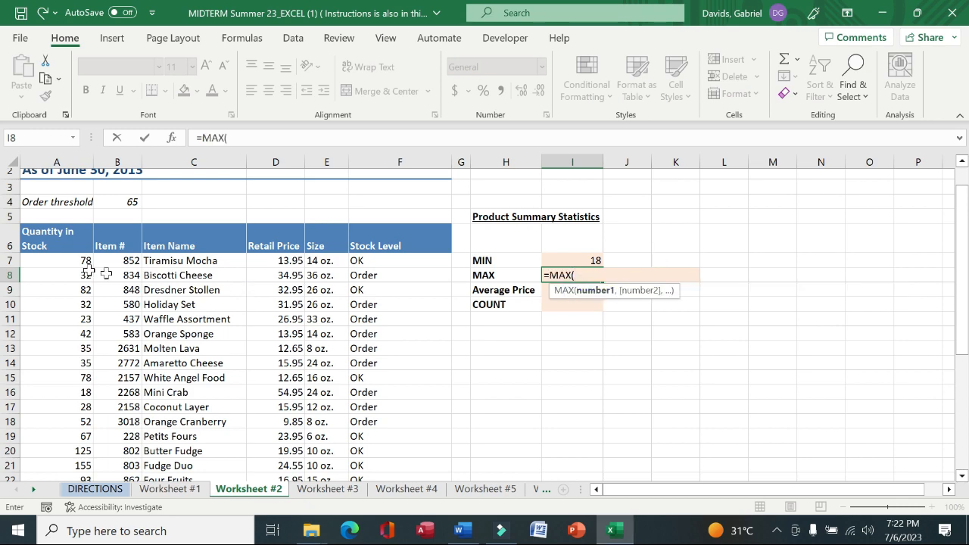
left_click_drag(67, 261, 60, 455)
key("Return")
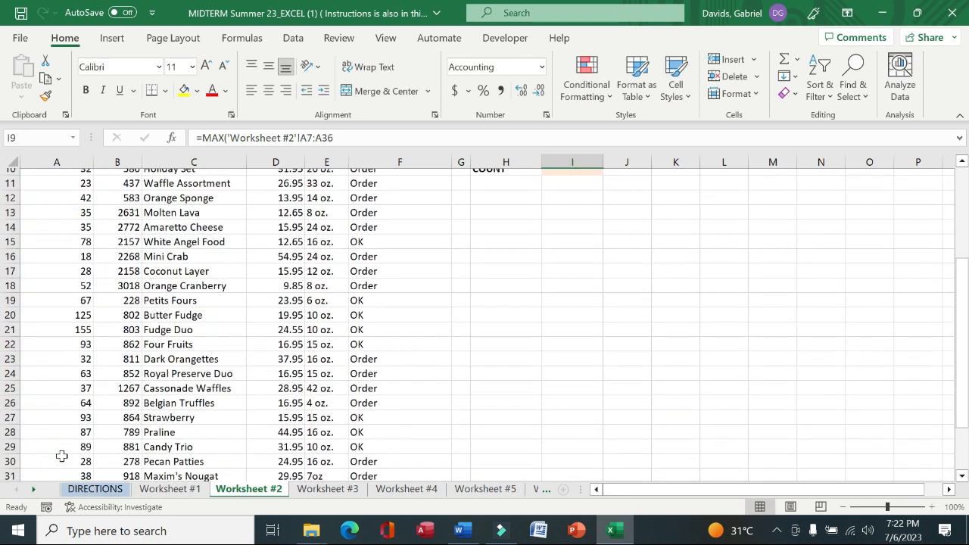
Start an AVERAGE formula in cell I9
left_click_drag(963, 351, 964, 295)
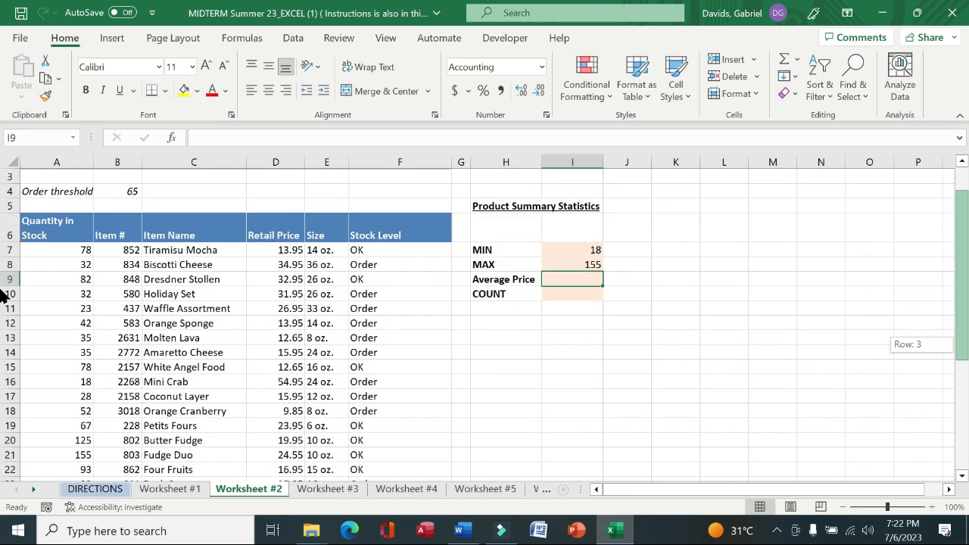
type("=")
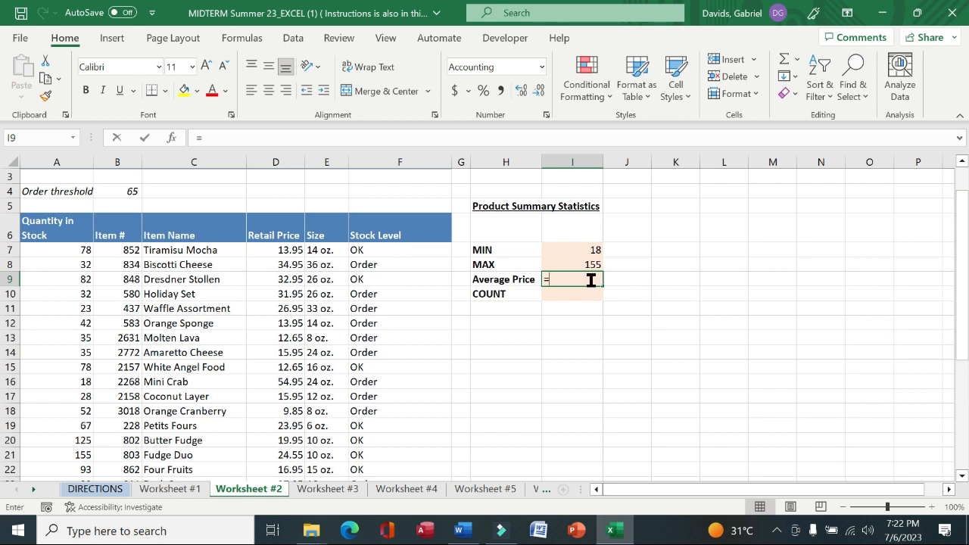
type("aver")
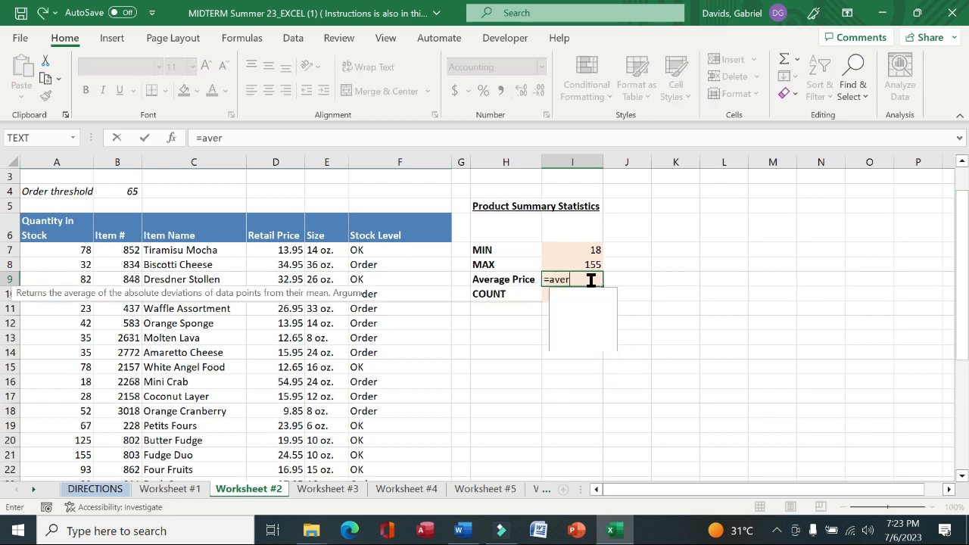
double_click(582, 296)
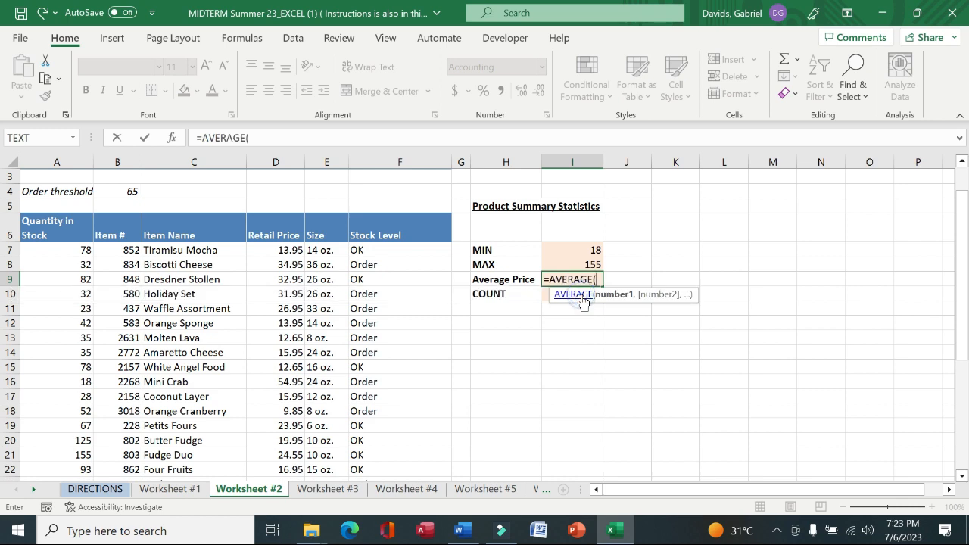
Read the seventh instruction on the DIRECTIONS sheet and return to Worksheet #2
left_click(108, 496)
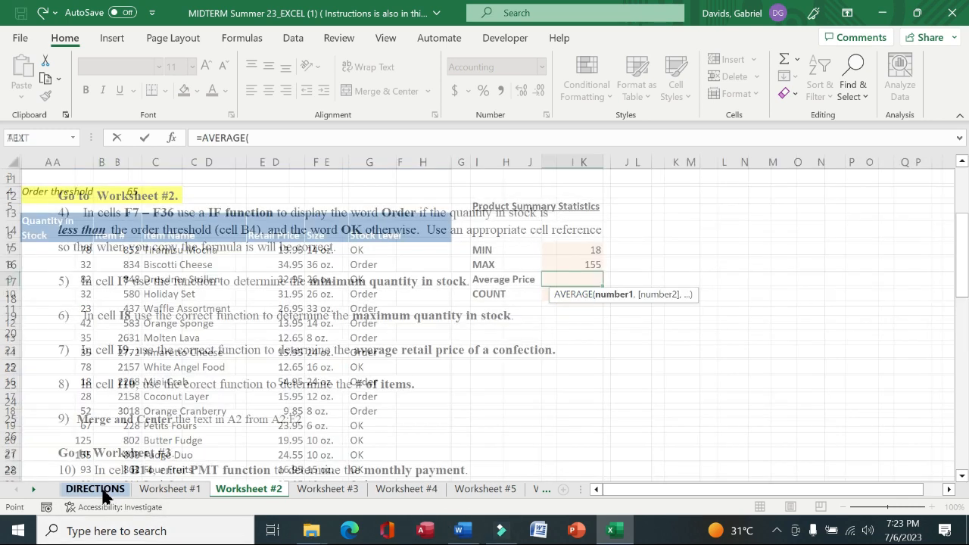
left_click_drag(95, 354, 550, 348)
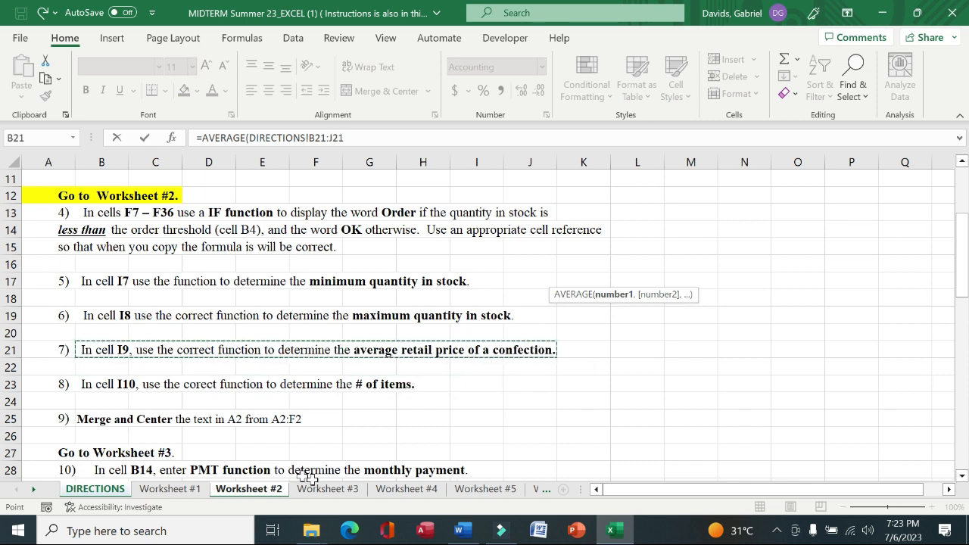
left_click(244, 490)
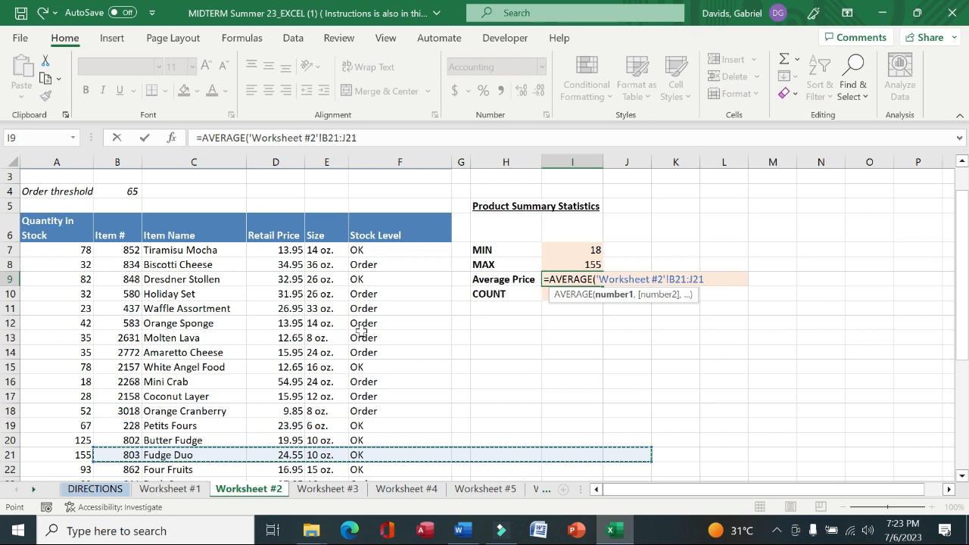
key("BackSpace")
key("BackSpace")
key("BackSpace")
key("BackSpace")
key("BackSpace")
key("BackSpace")
key("BackSpace")
key("BackSpace")
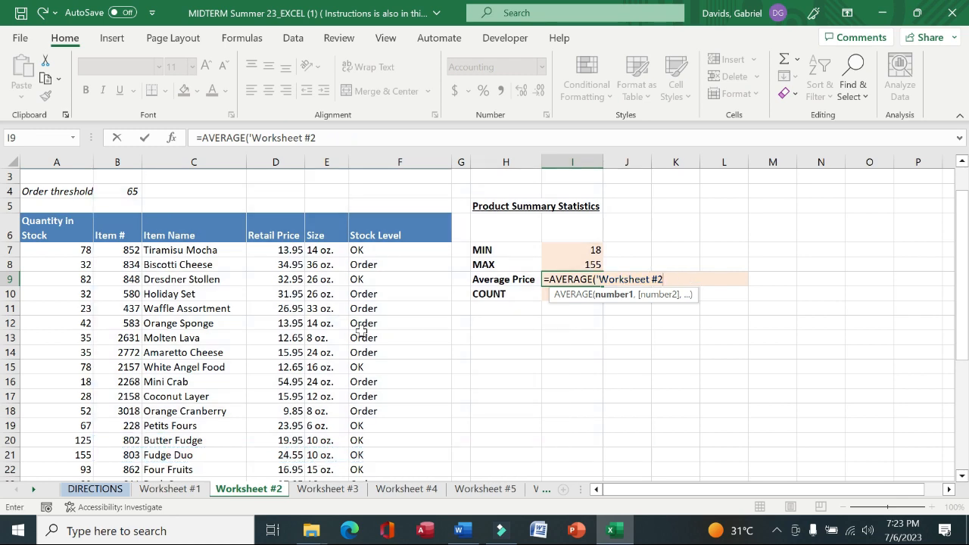
key("BackSpace")
key("BackSpace")
key("BackSpace")
key("BackSpace")
key("BackSpace")
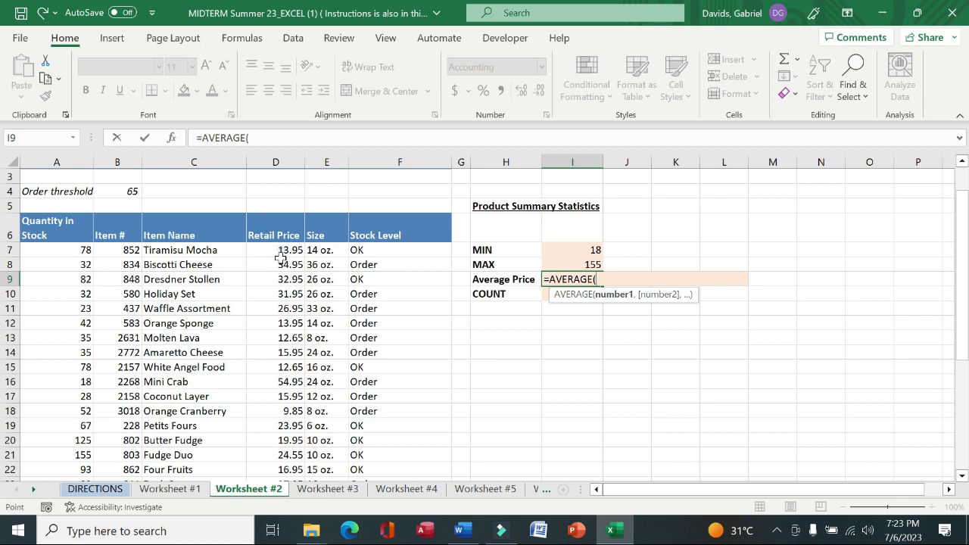
Complete the AVERAGE formula in I9 over the Retail Price range D7:D36
left_click_drag(281, 253, 279, 465)
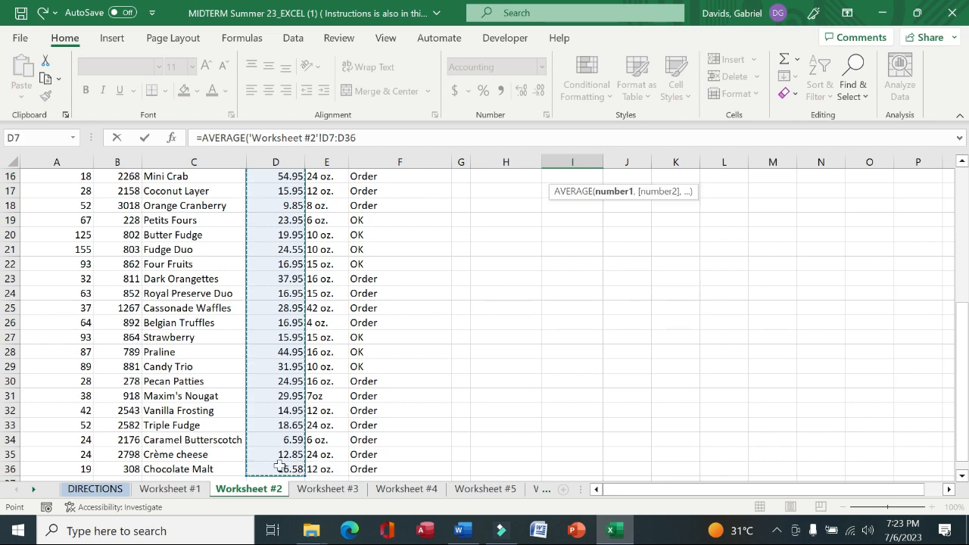
key("Escape")
Start a COUNT formula in cell I10
scroll(731, 297, "up", 3)
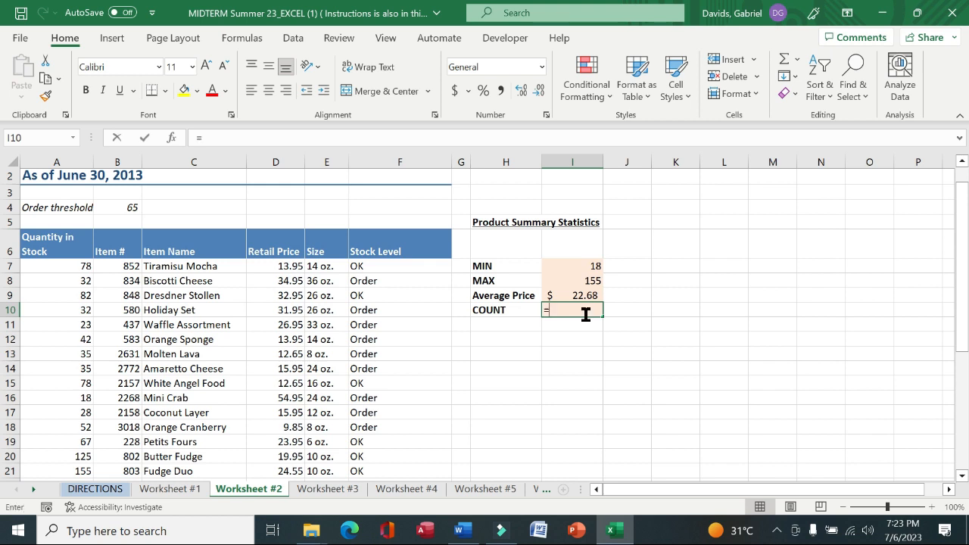
type("cou")
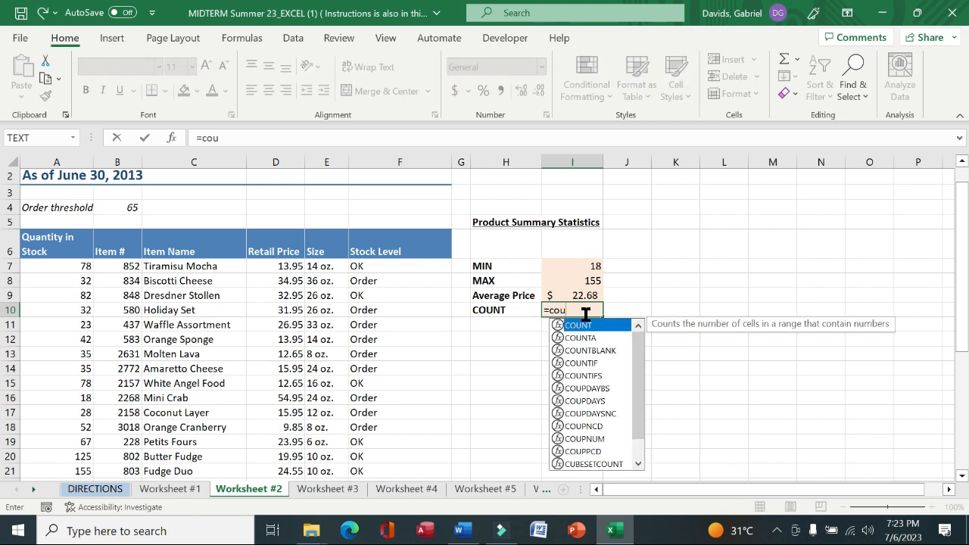
type("n")
double_click(583, 327)
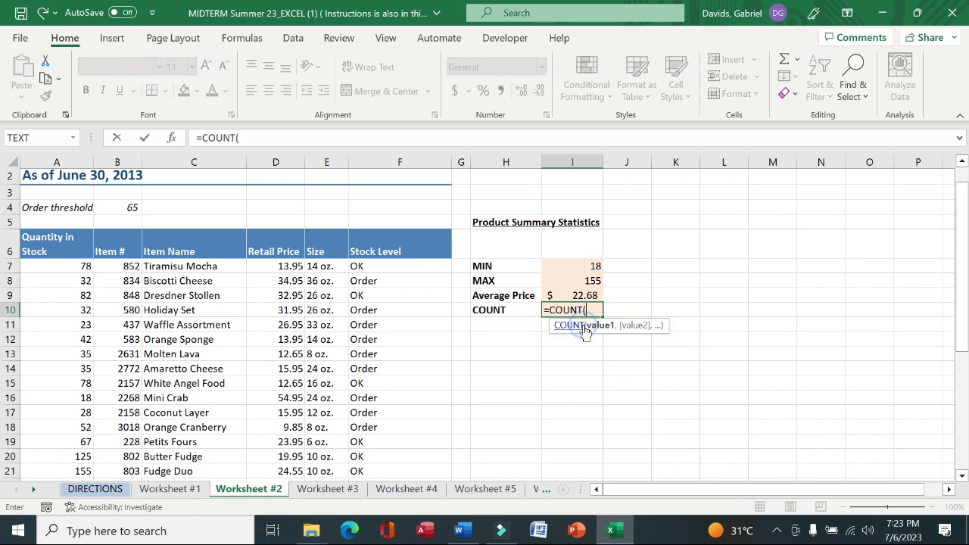
Read the eighth instruction on the DIRECTIONS sheet and return to Worksheet #2
left_click(116, 490)
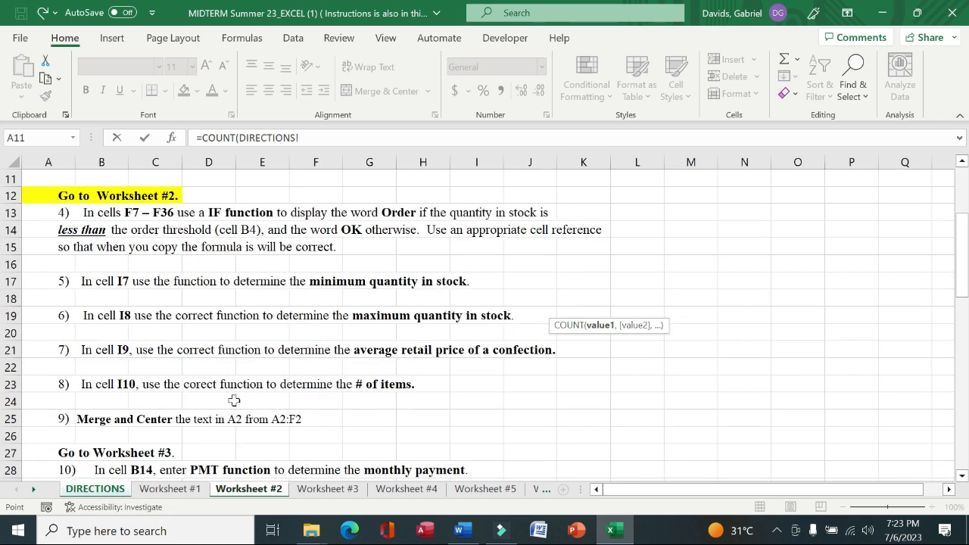
left_click_drag(85, 387, 402, 386)
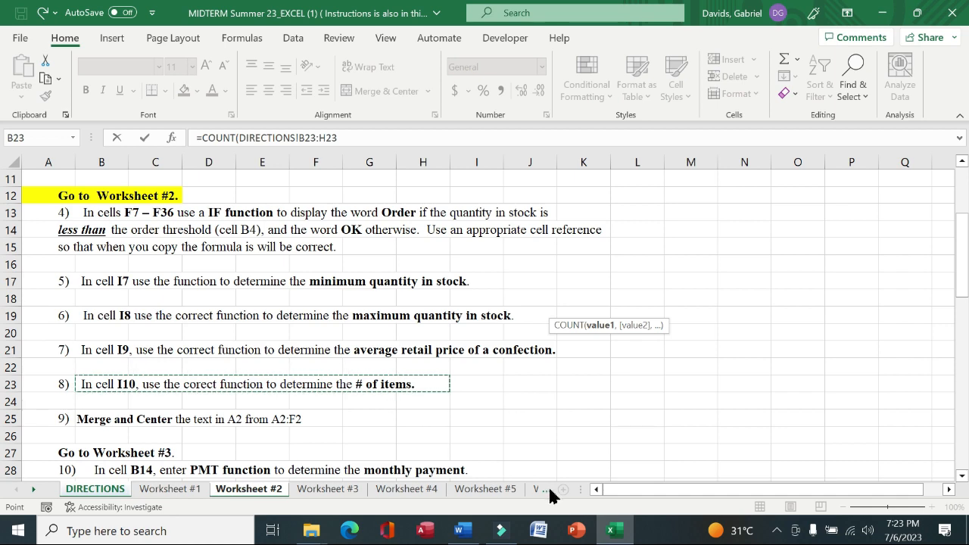
left_click(254, 491)
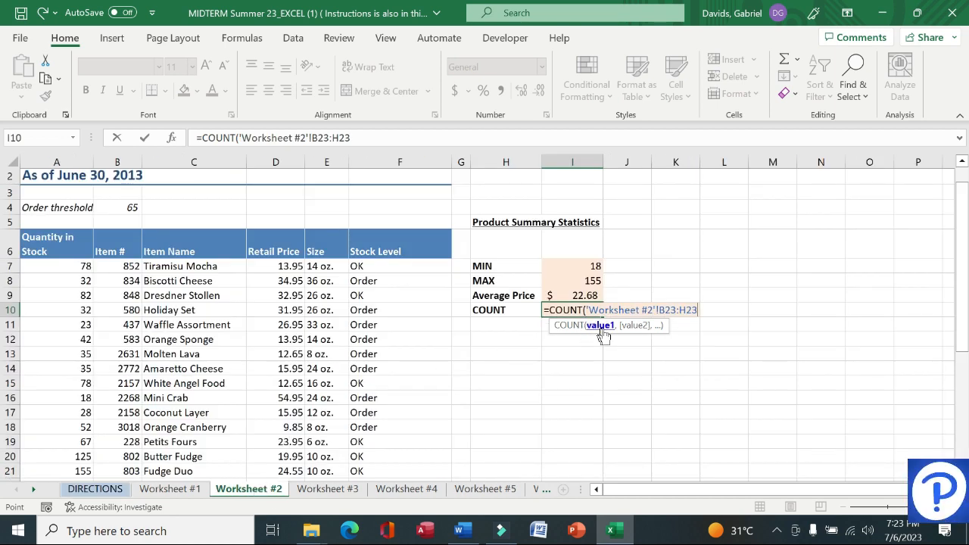
key("BackSpace")
key("BackSpace")
key("BackSpace")
key("BackSpace")
key("BackSpace")
key("BackSpace")
key("BackSpace")
key("BackSpace")
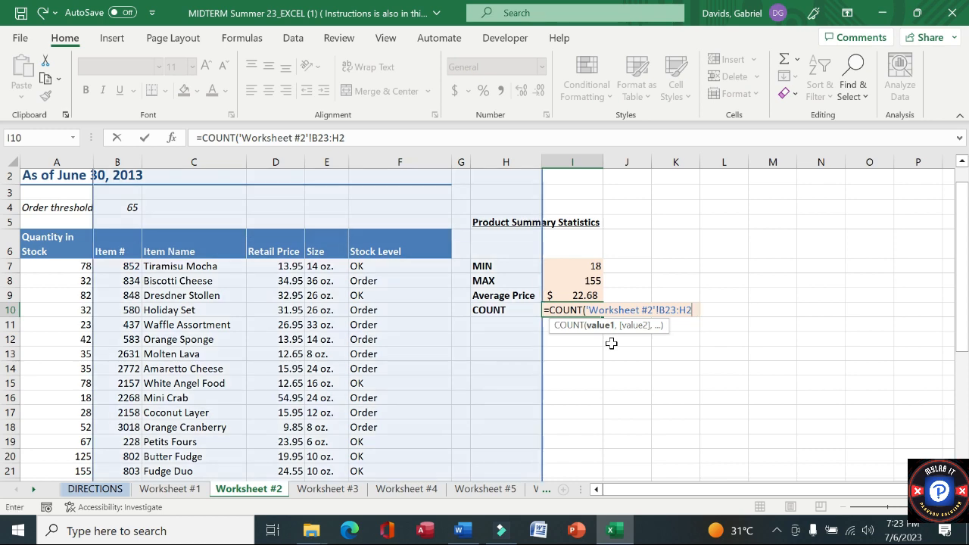
key("BackSpace")
key("BackSpace")
key("BackSpace")
key("BackSpace")
key("BackSpace")
key("BackSpace")
key("BackSpace")
key("BackSpace")
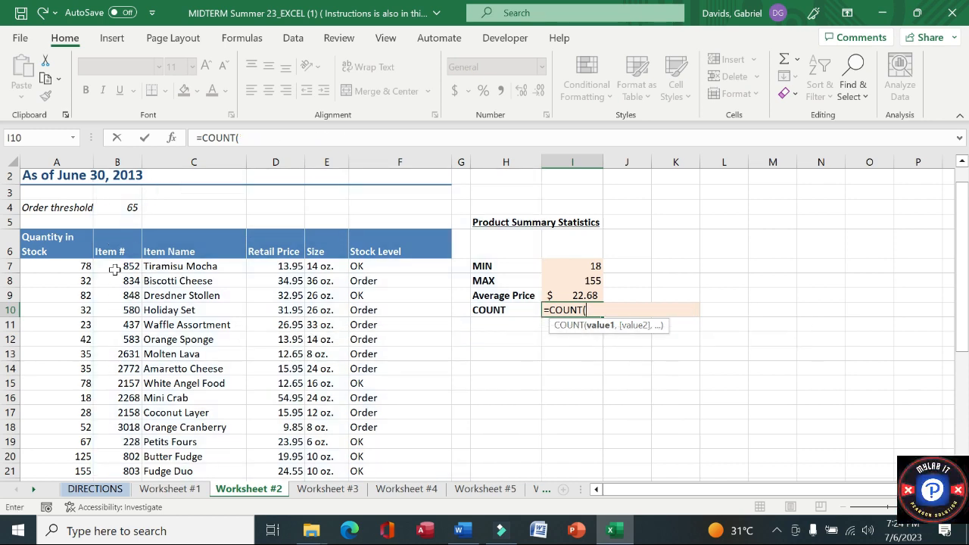
Complete the COUNT formula in I10 over the Item # column values
left_click_drag(116, 266, 126, 450)
key("Return")
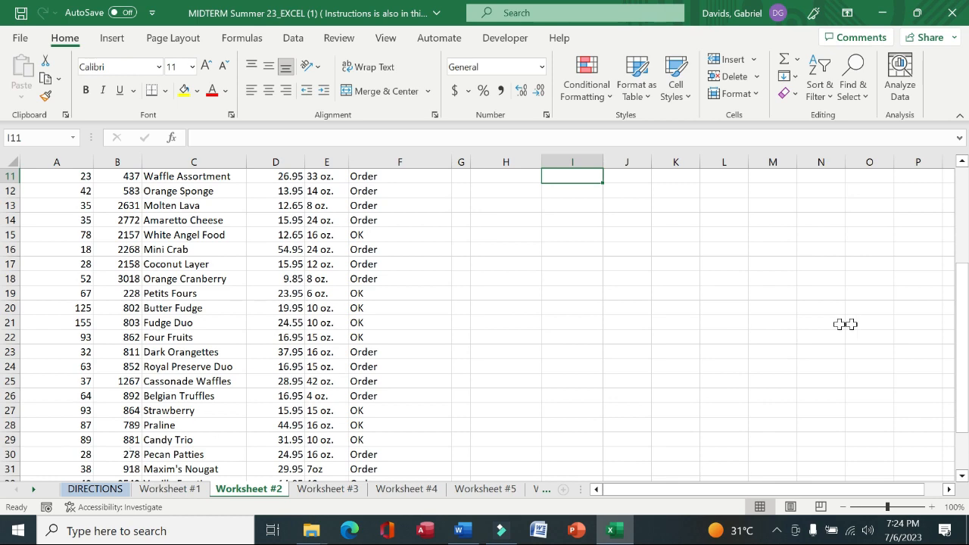
Read the ninth instruction on the DIRECTIONS sheet and return to Worksheet #2
scroll(621, 280, "up", 3)
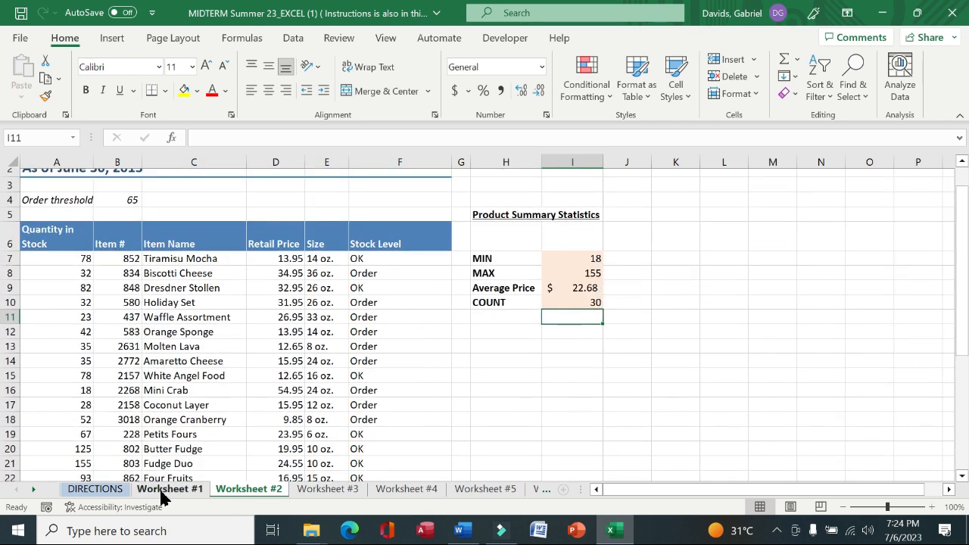
left_click(95, 489)
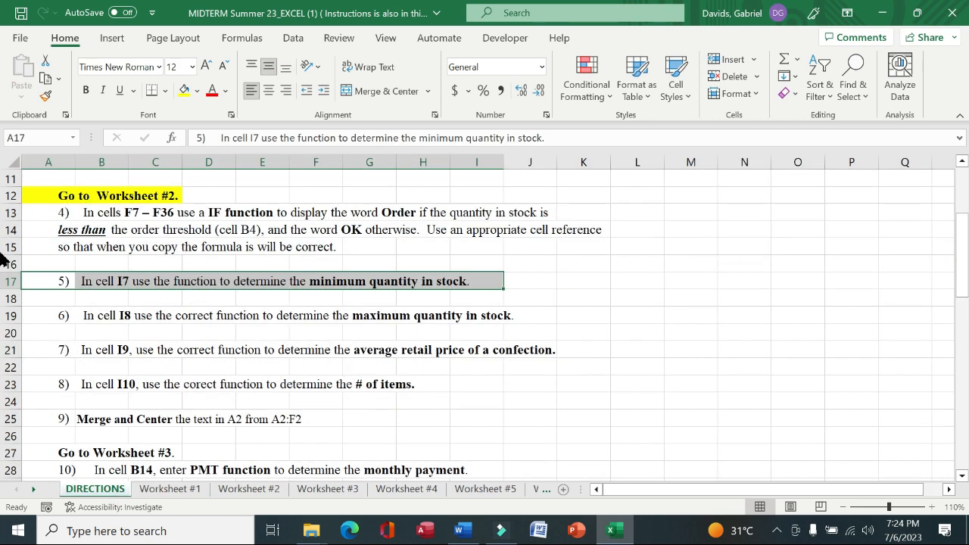
left_click_drag(72, 427, 298, 422)
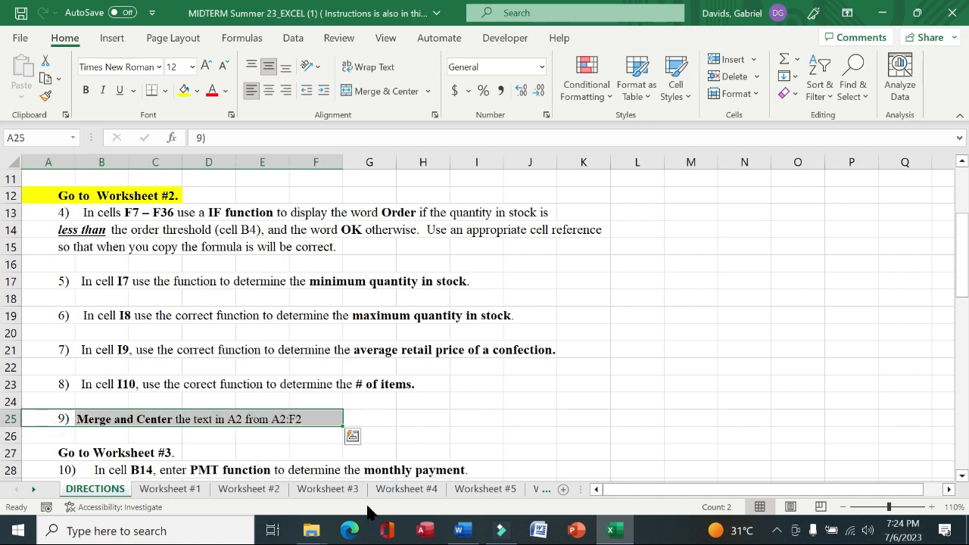
left_click(274, 493)
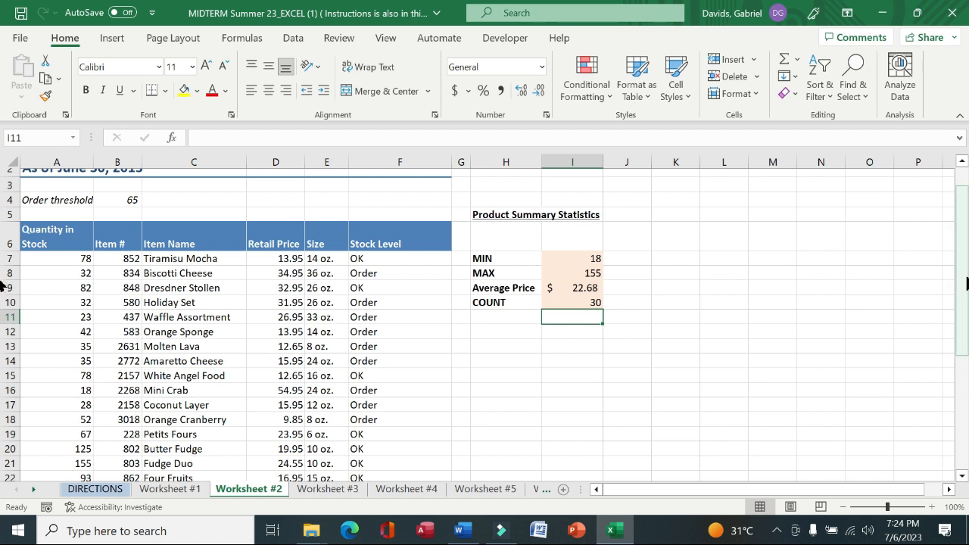
Merge and center the date subtitle in A2 across A2:F2
left_click_drag(962, 288, 962, 268)
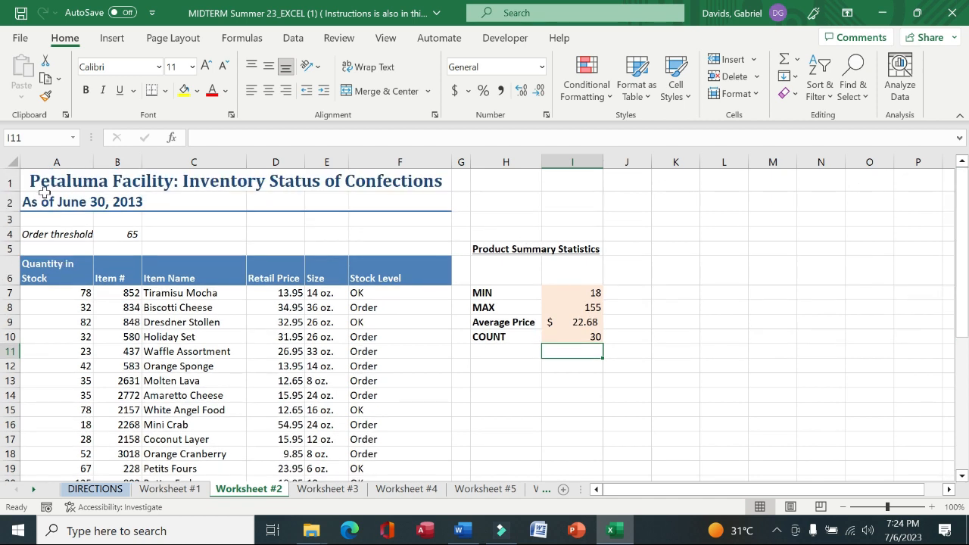
left_click_drag(41, 199, 401, 199)
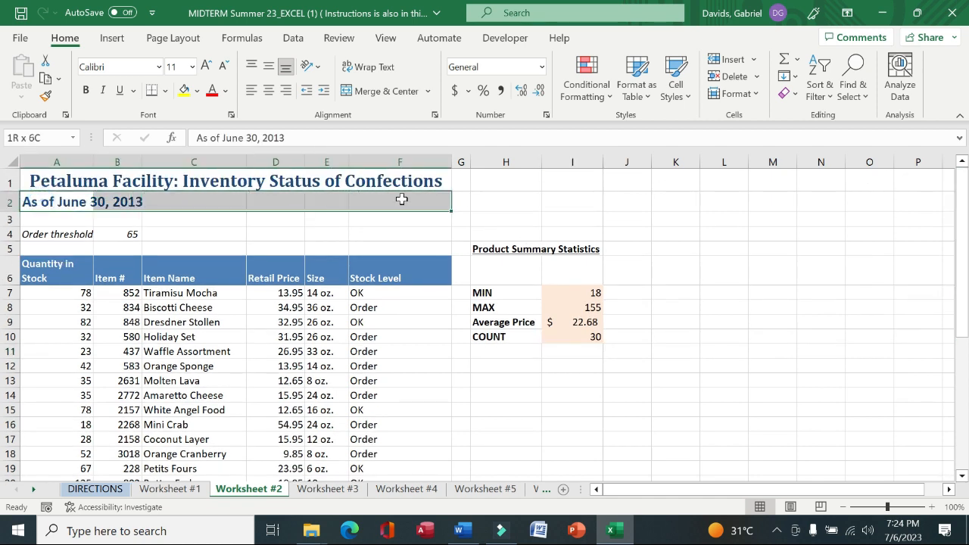
left_click(379, 90)
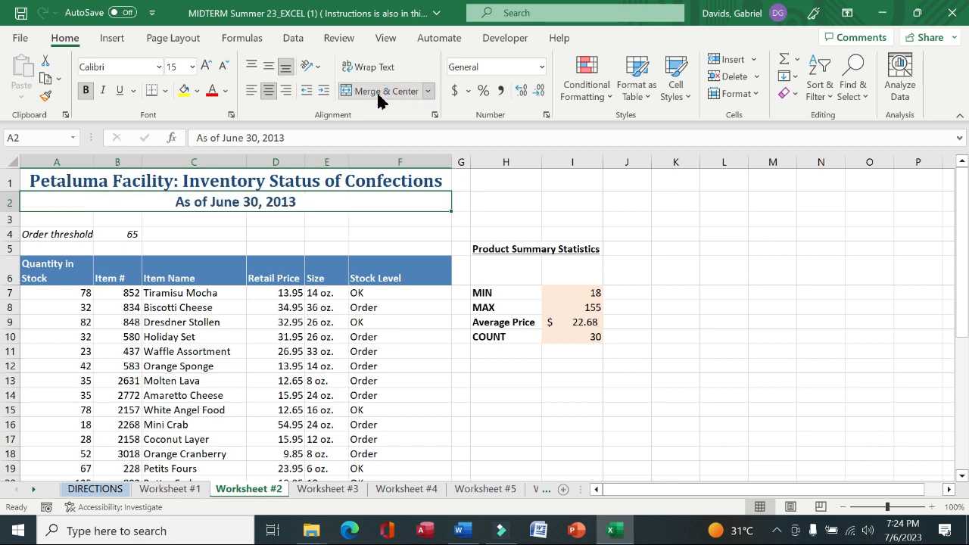
Read the tenth instruction for Worksheet #3 on the DIRECTIONS sheet and switch to Worksheet #3
left_click(92, 490)
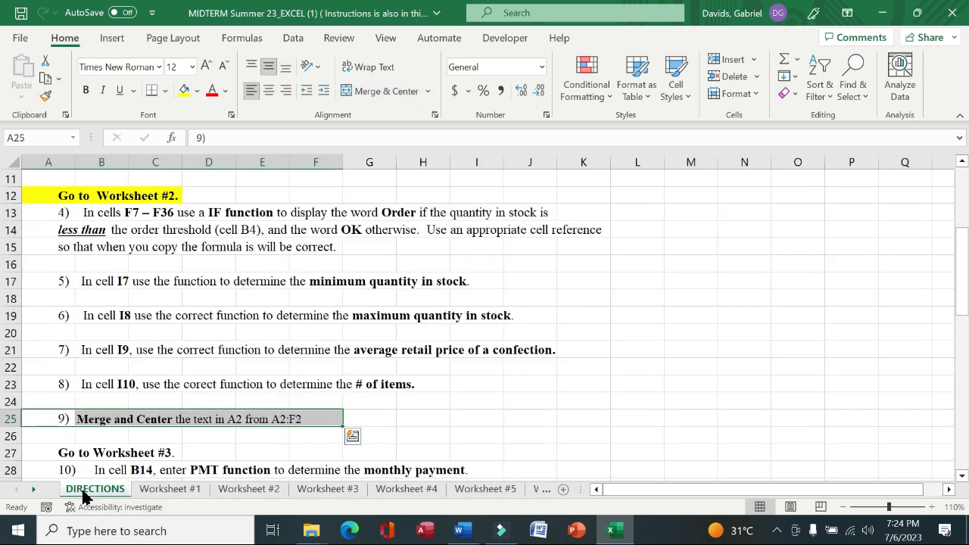
left_click_drag(960, 271, 7, 349)
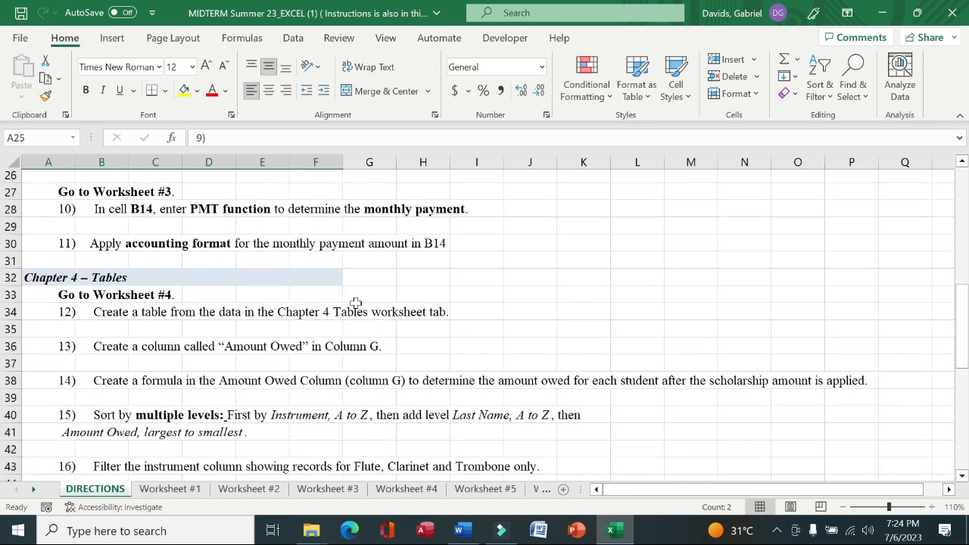
left_click_drag(43, 193, 174, 192)
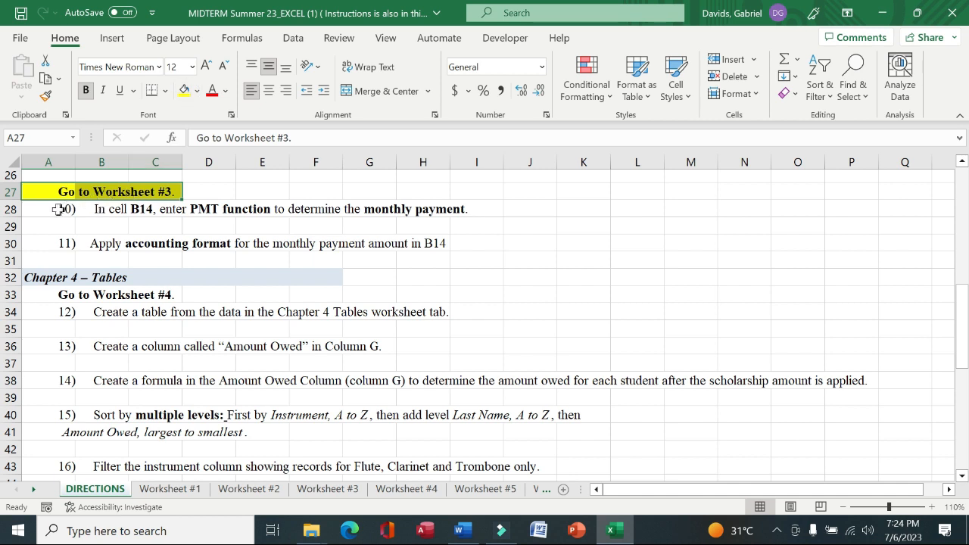
left_click_drag(50, 208, 457, 211)
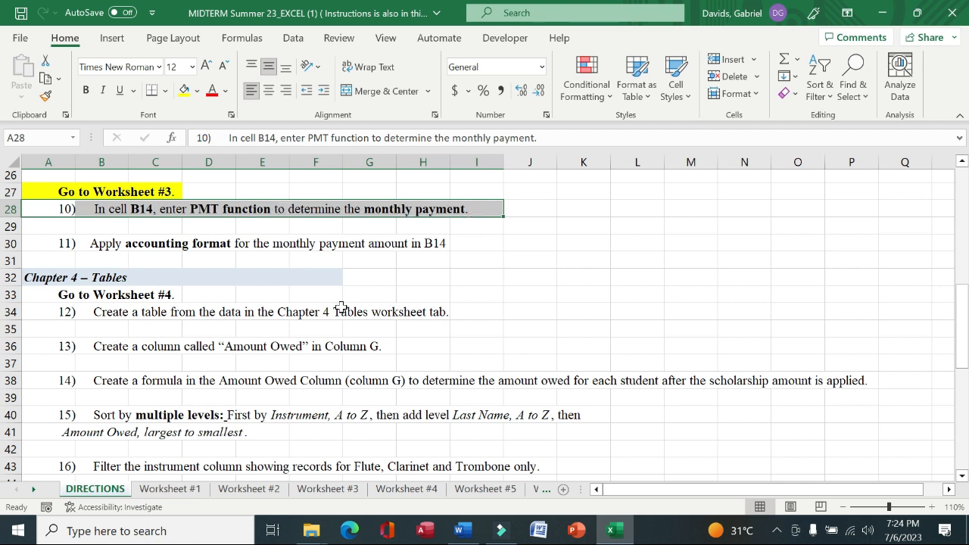
left_click(318, 490)
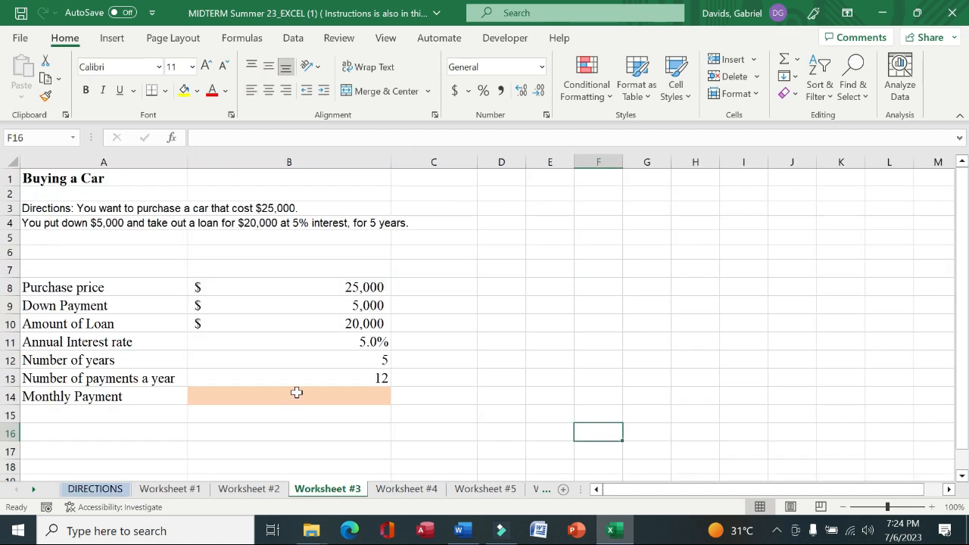
Start a PMT formula in cell B14 for the monthly payment
left_click(325, 394)
type("=")
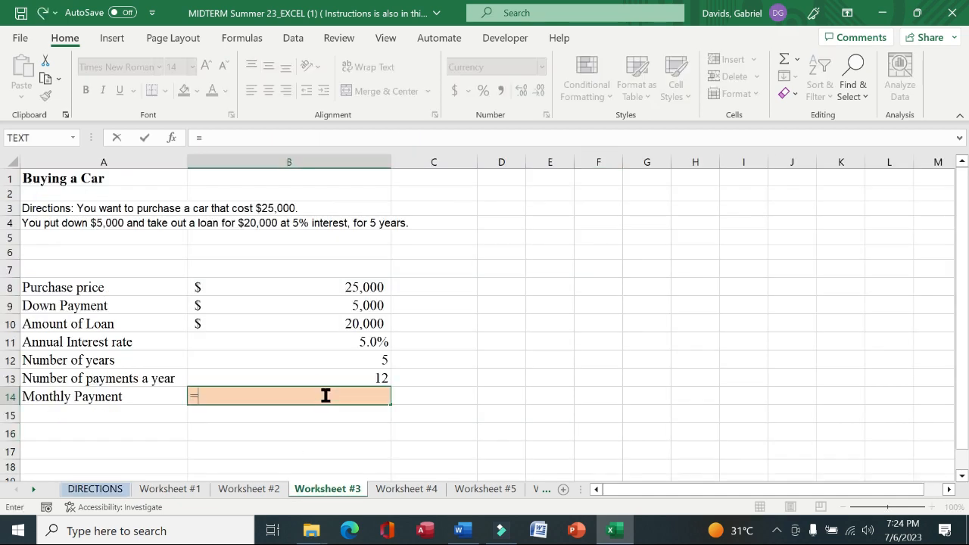
type("pmy")
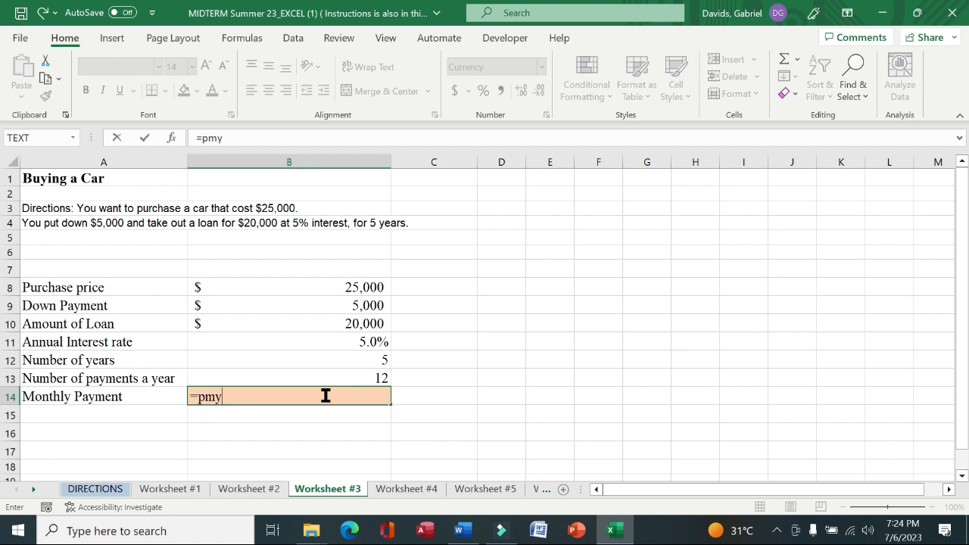
key("BackSpace")
type("t")
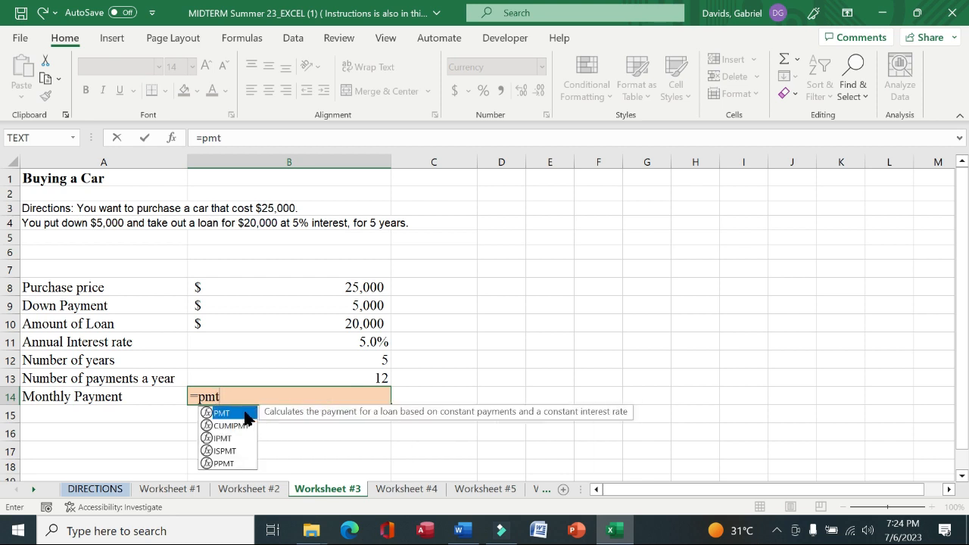
double_click(222, 413)
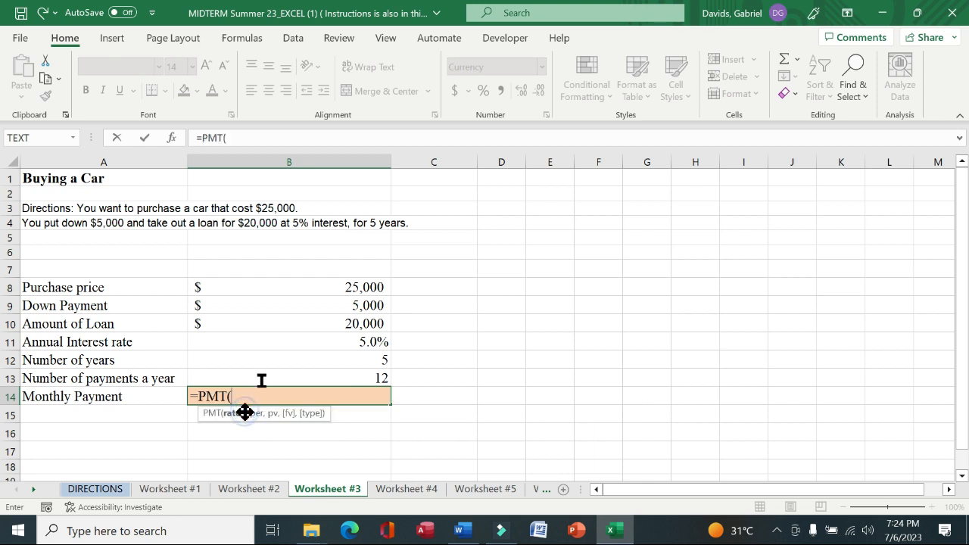
Open the PMT function arguments and set Rate to B11/12 and Nper to B12*12
left_click(174, 140)
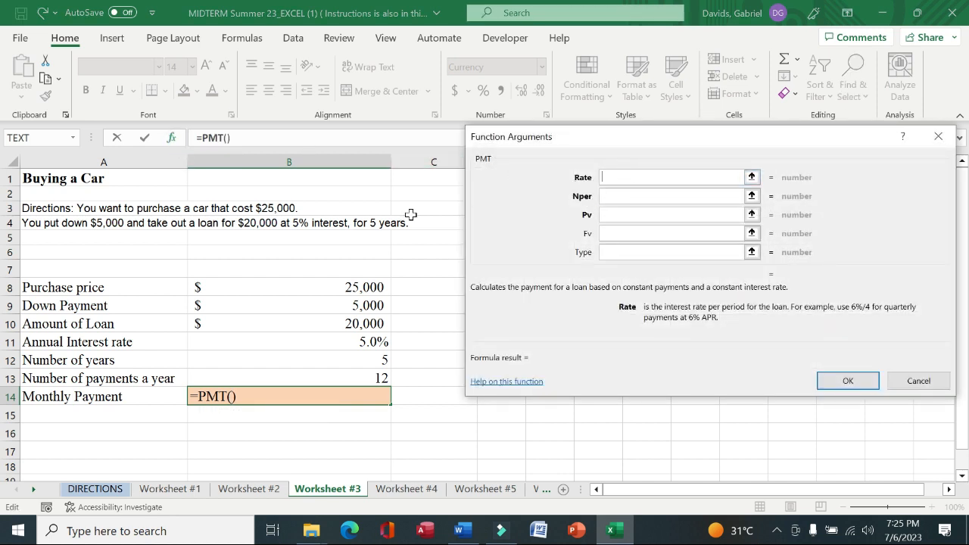
left_click(288, 344)
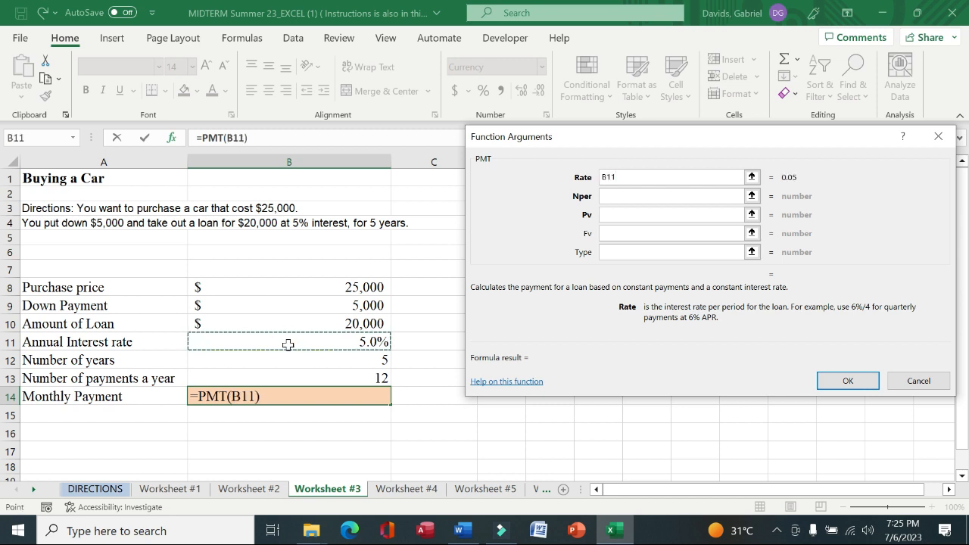
type("/")
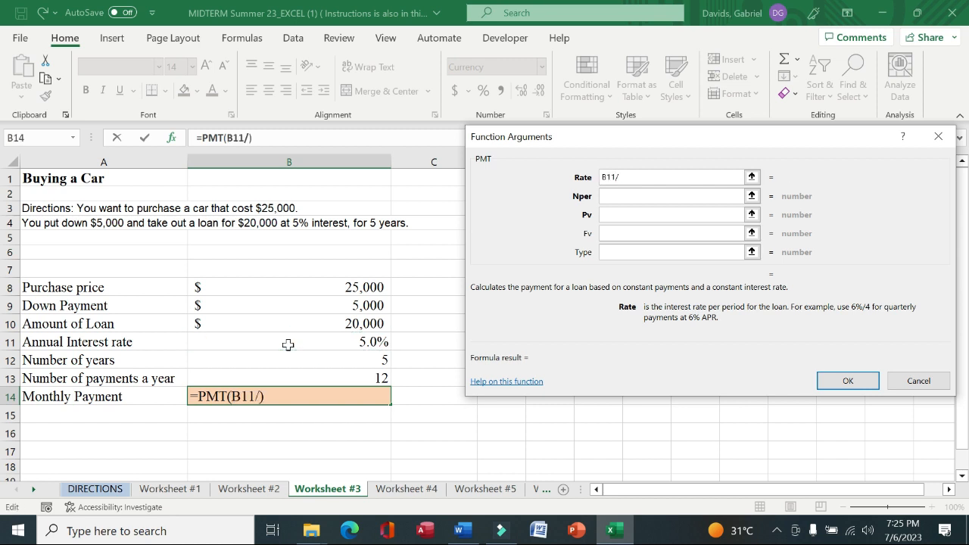
type("12")
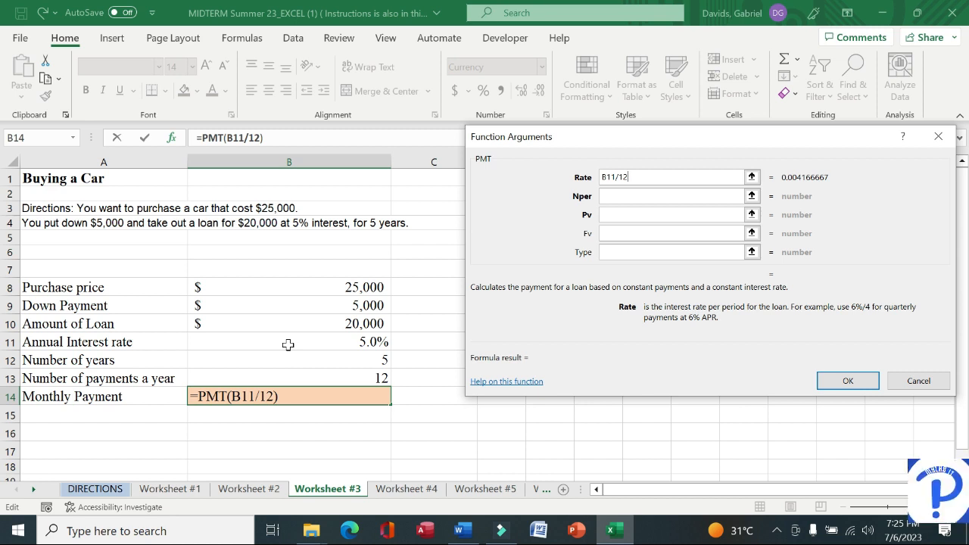
key("Tab")
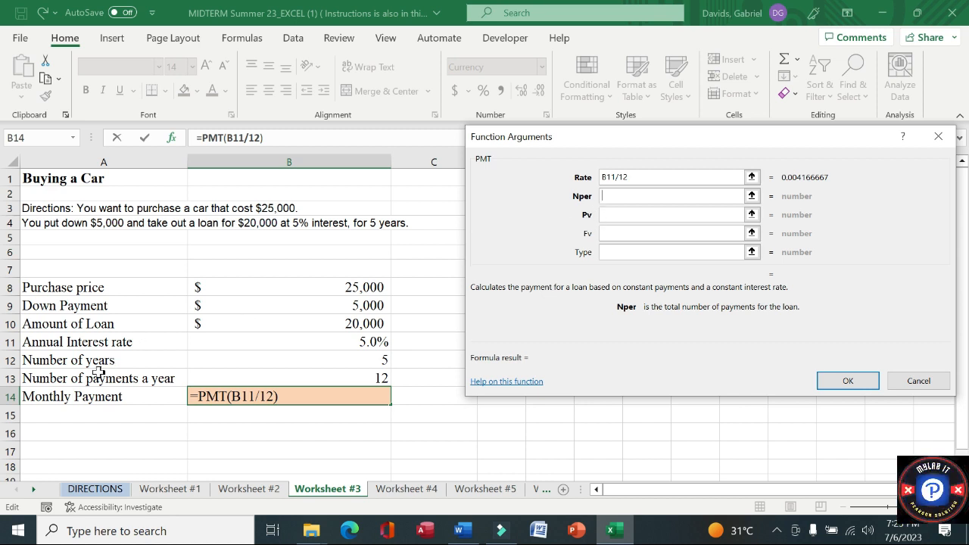
left_click(330, 359)
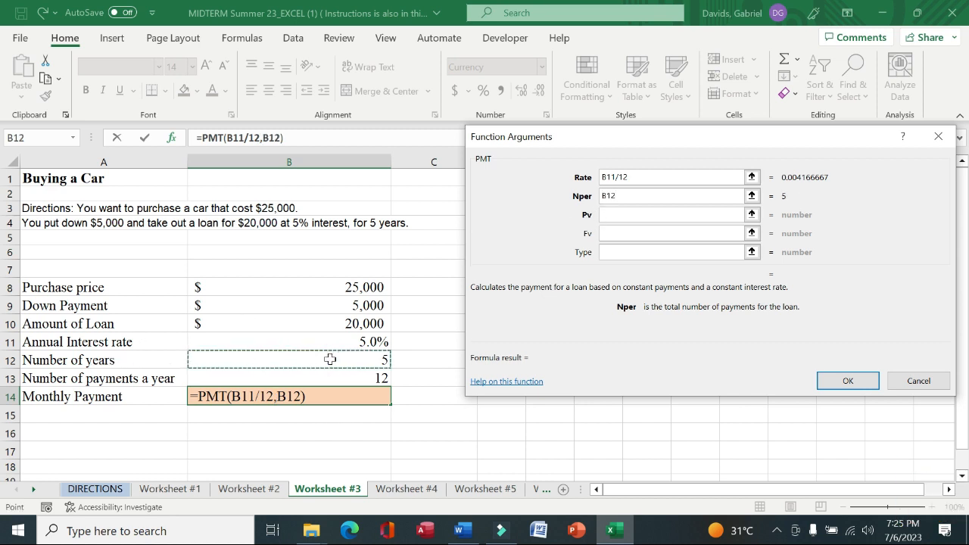
type("*12")
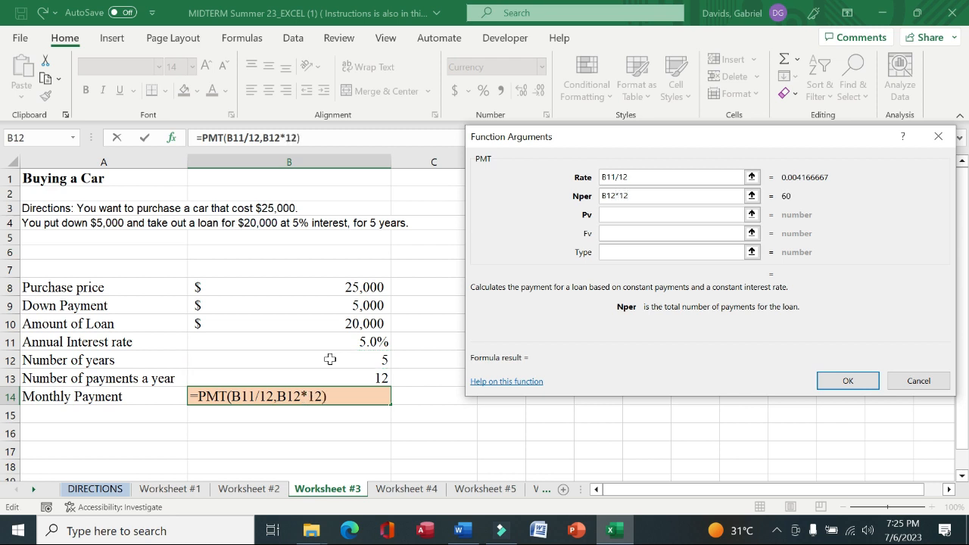
key("Tab")
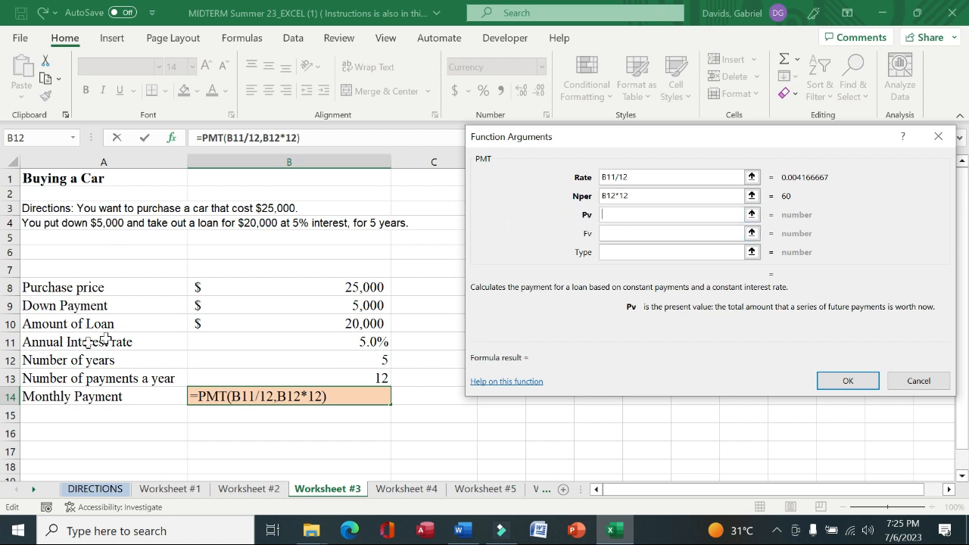
Set the Pv argument to -B10 and finish the PMT formula
left_click(343, 323)
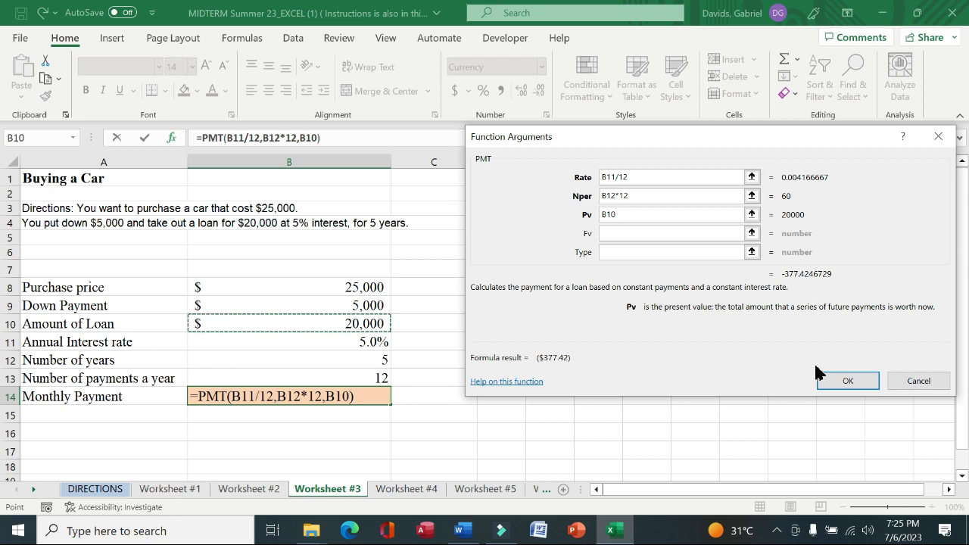
left_click(621, 214)
key("BackSpace")
key("BackSpace")
key("BackSpace")
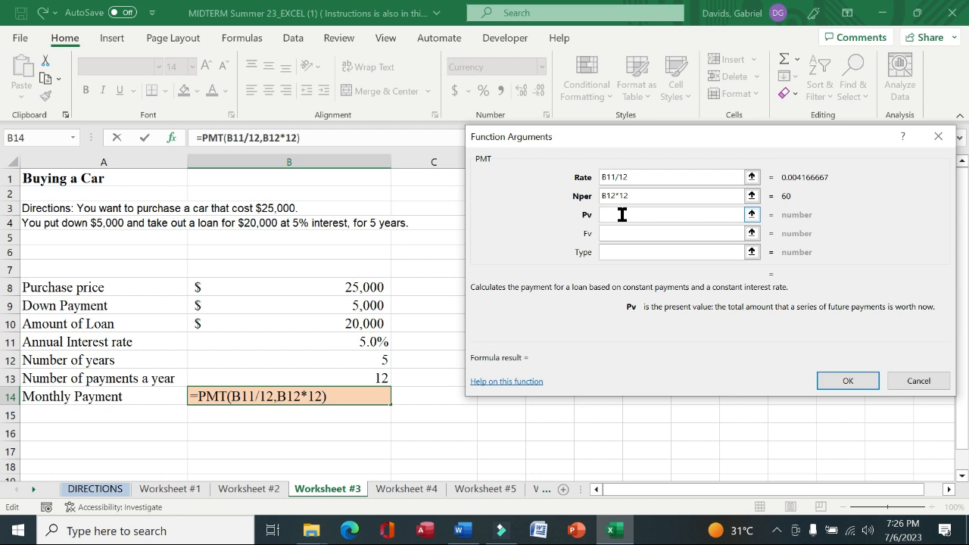
type("-")
left_click(296, 322)
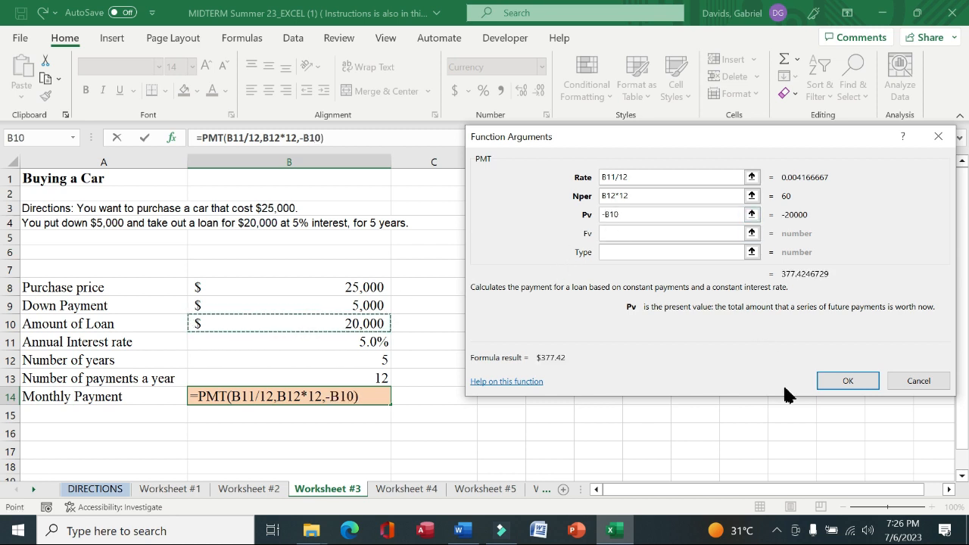
left_click(835, 379)
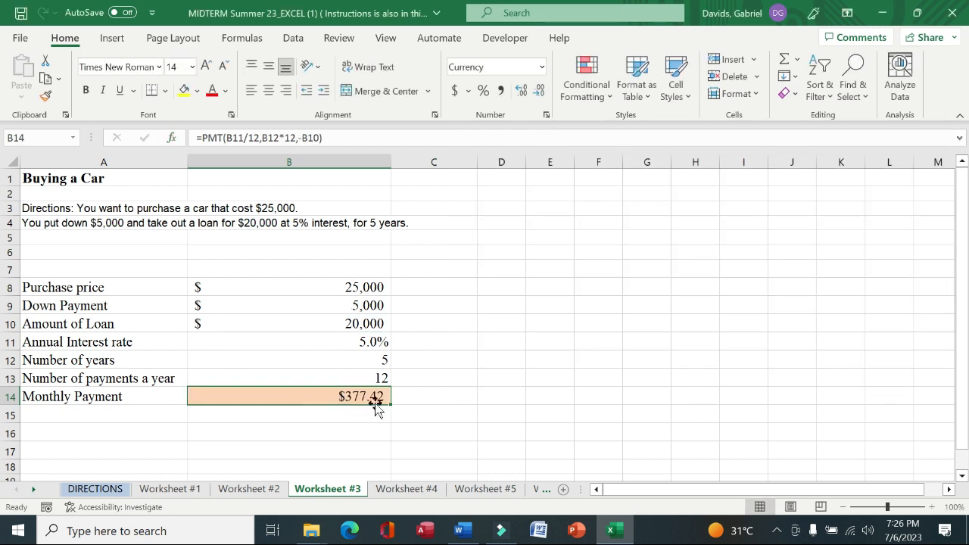
Read the eleventh instruction on the DIRECTIONS sheet and return to Worksheet #3
left_click(97, 489)
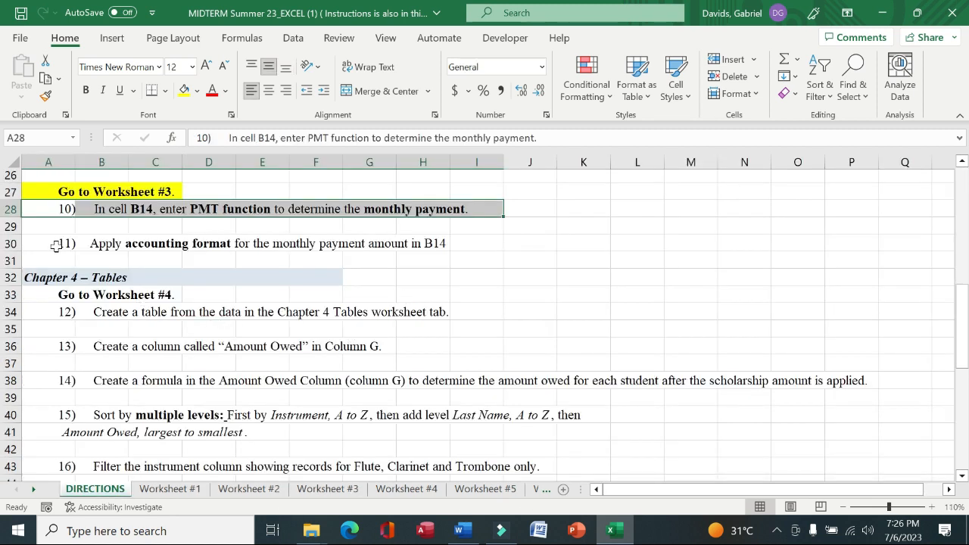
left_click_drag(55, 245, 435, 242)
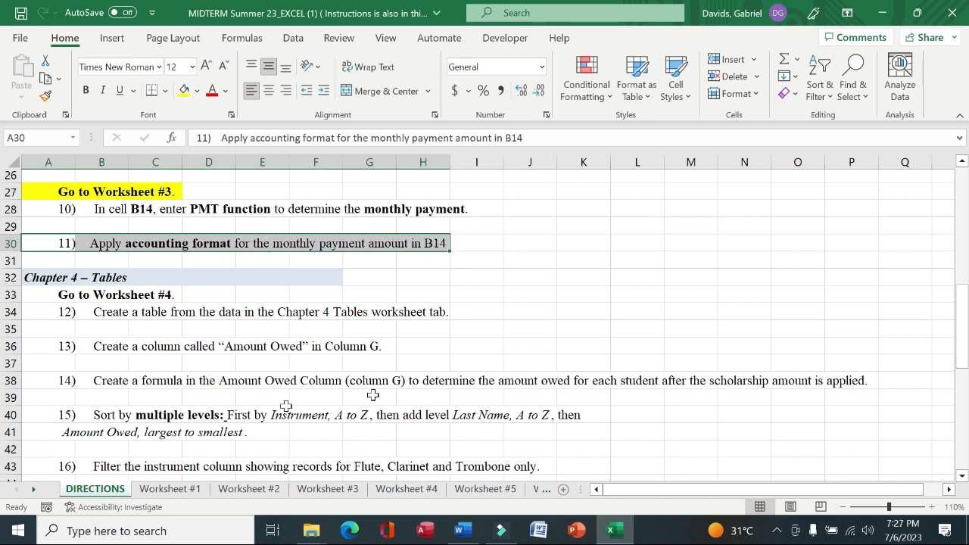
left_click(310, 491)
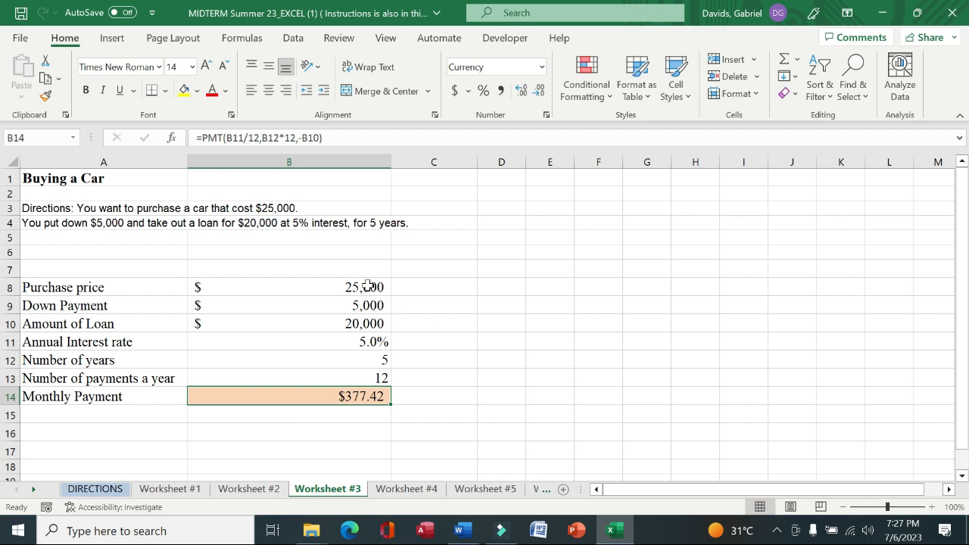
Apply Accounting format to the monthly payment in B14 and go back to the DIRECTIONS sheet
left_click_drag(366, 287, 375, 342)
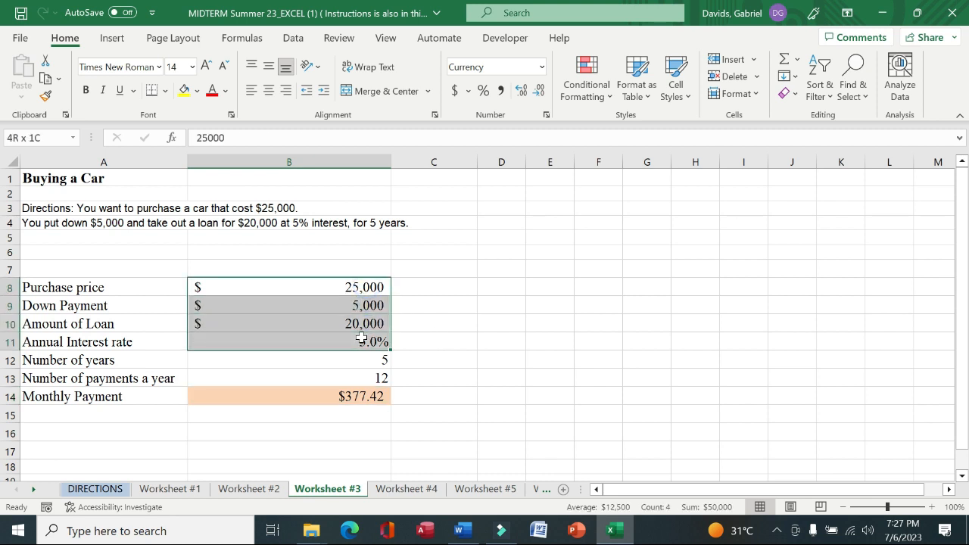
left_click(366, 400)
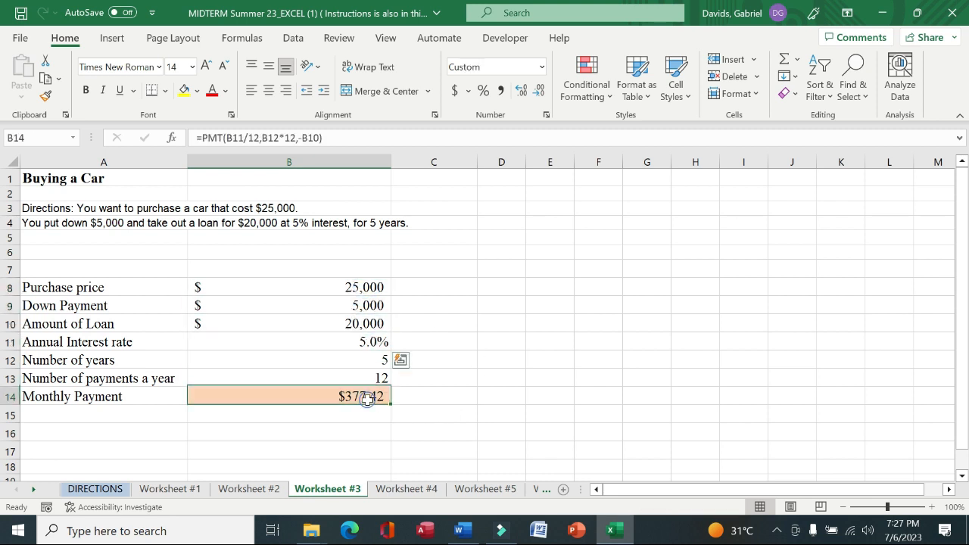
left_click(455, 90)
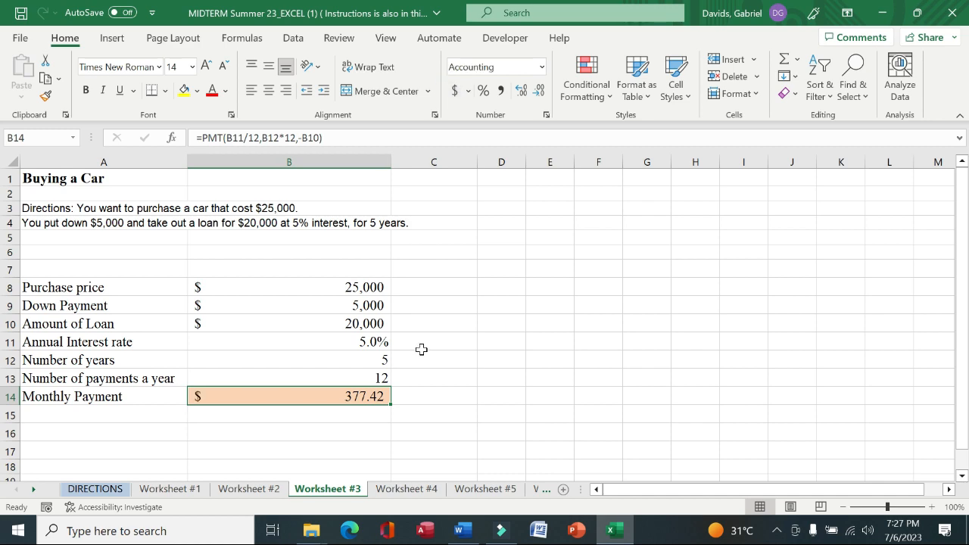
left_click(95, 489)
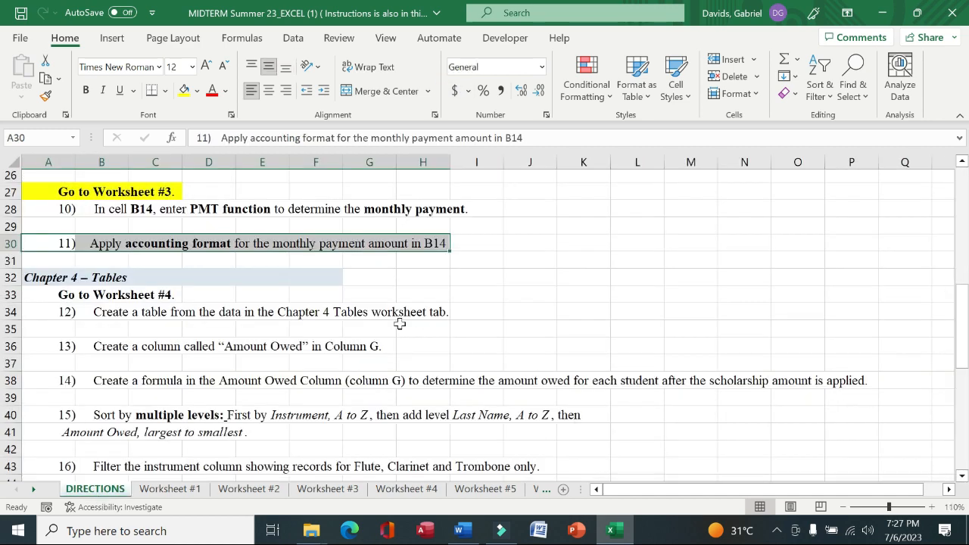
Fill the "Chapter 4 – Tables" heading row and the "Go to Worksheet #4." row with yellow highlight
left_click_drag(29, 281, 331, 274)
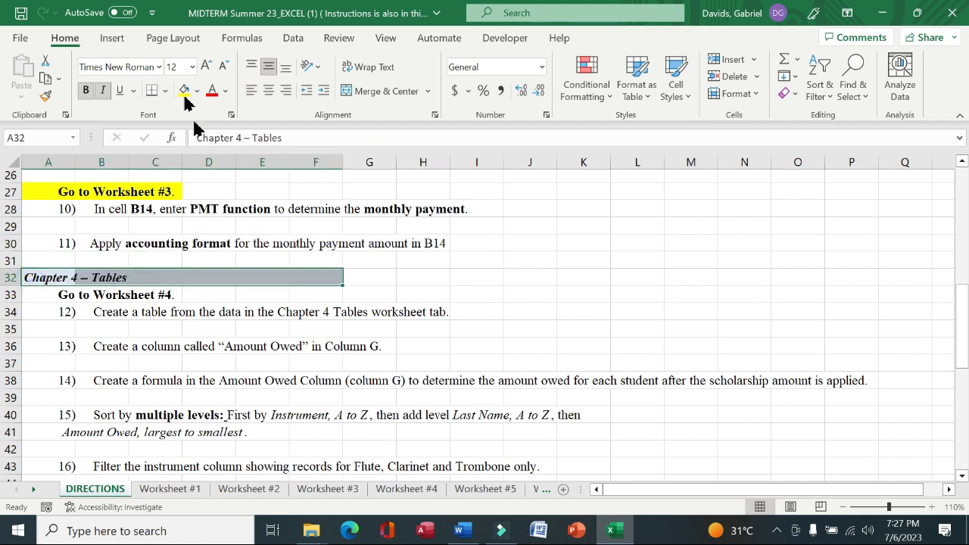
left_click(184, 90)
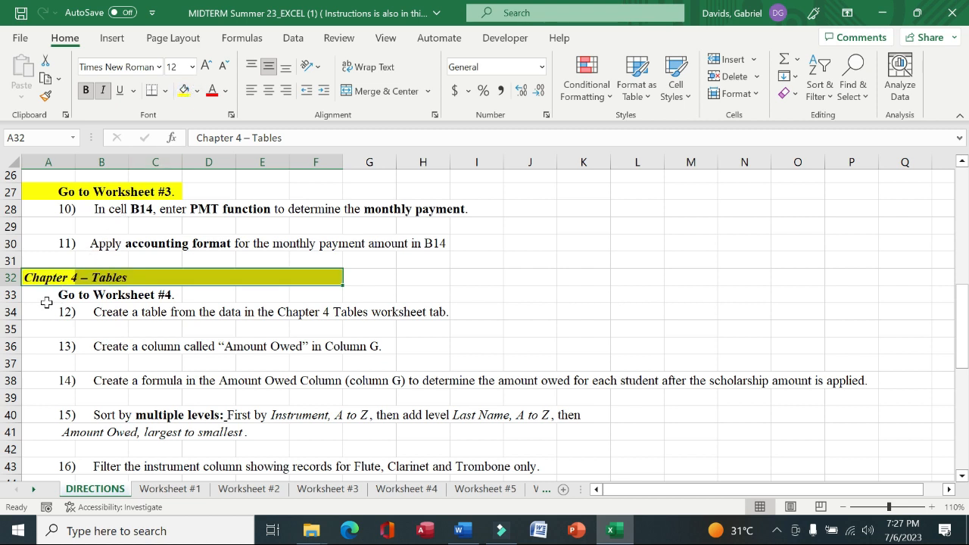
left_click_drag(44, 295, 173, 295)
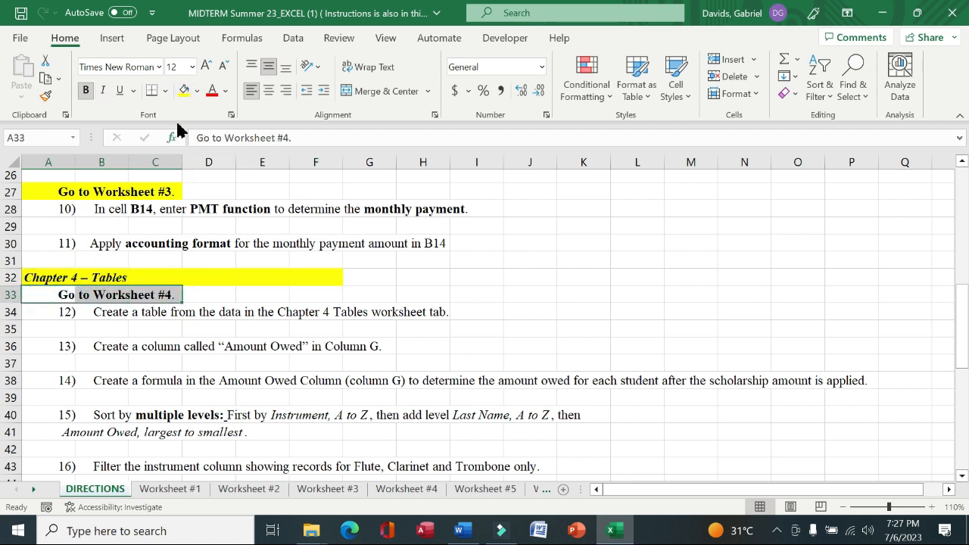
left_click(184, 90)
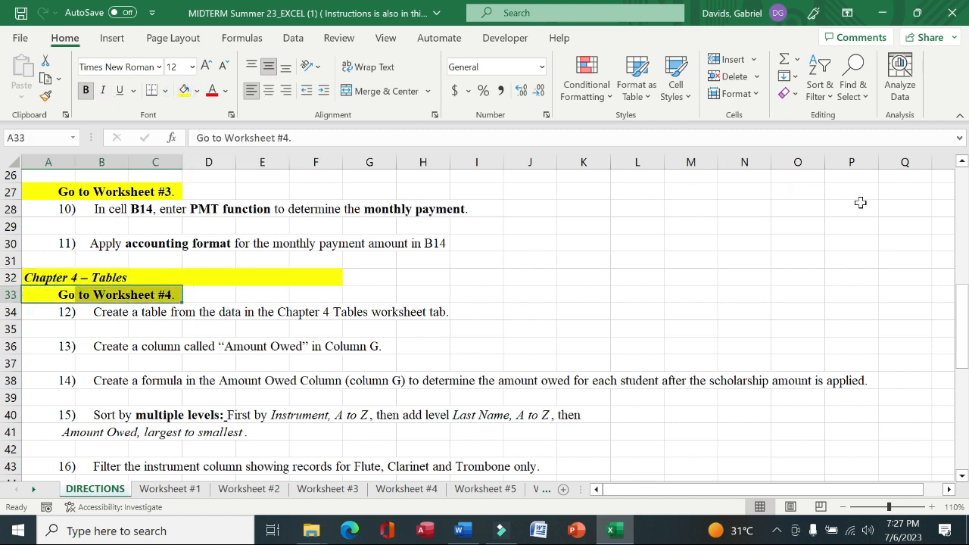
Read instruction 12, then create a table with headers from the Worksheet #4 data range A1:F76
left_click_drag(963, 318, 964, 327)
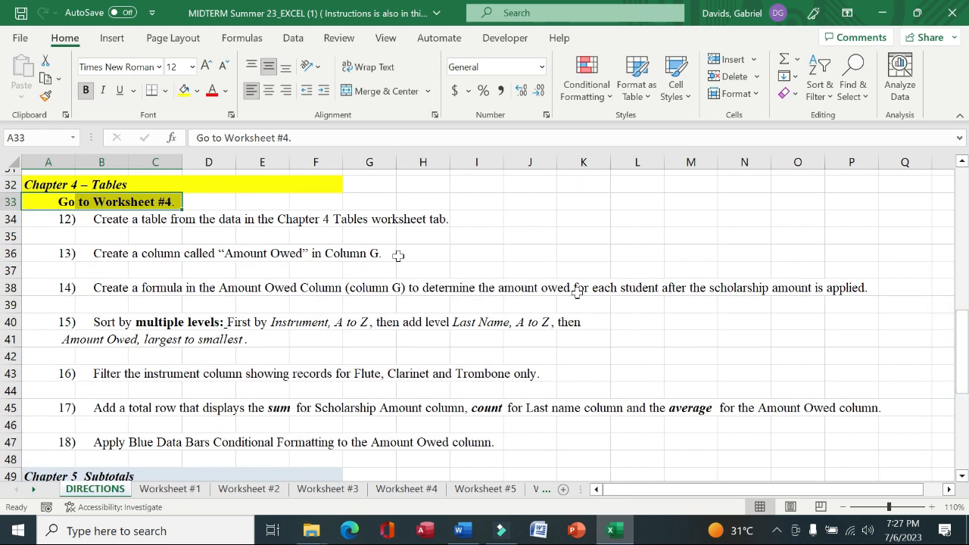
left_click_drag(36, 217, 418, 219)
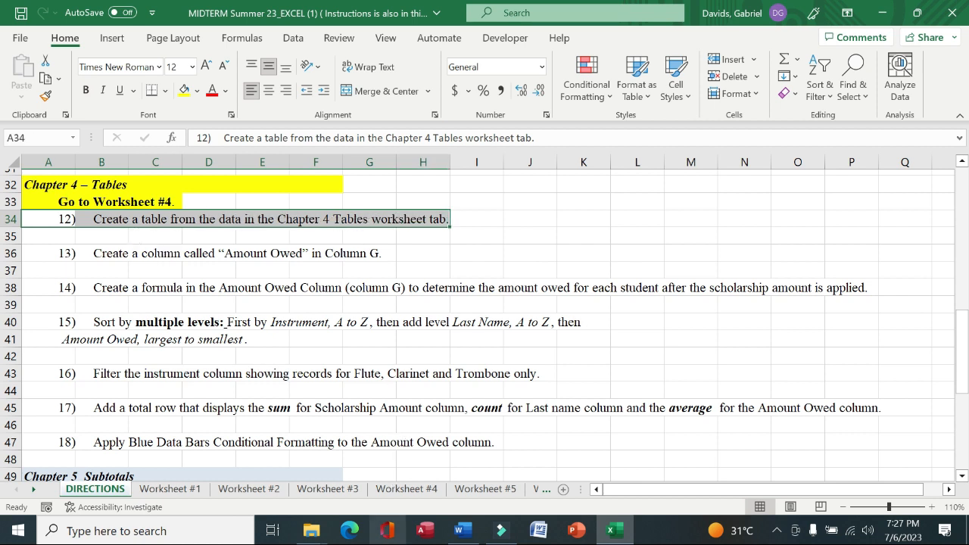
left_click(393, 490)
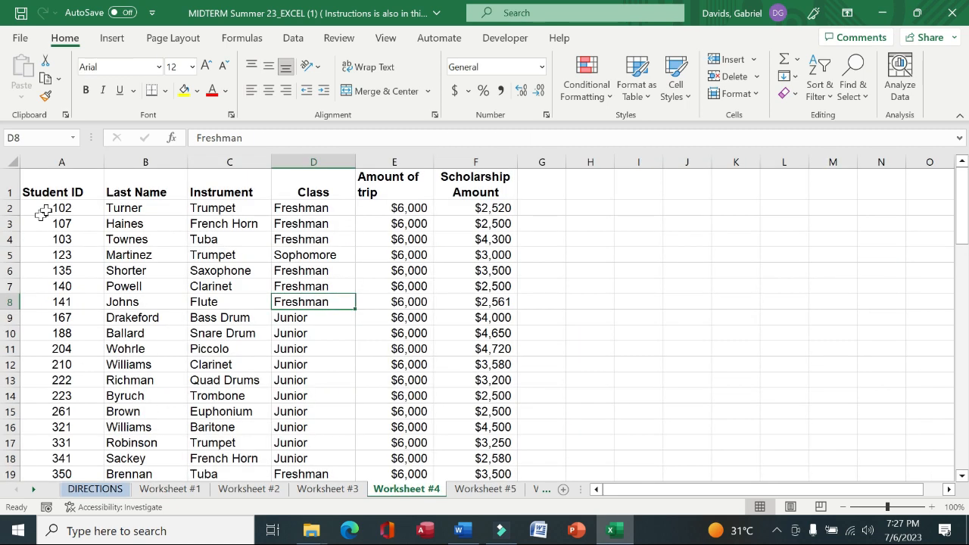
left_click(110, 224)
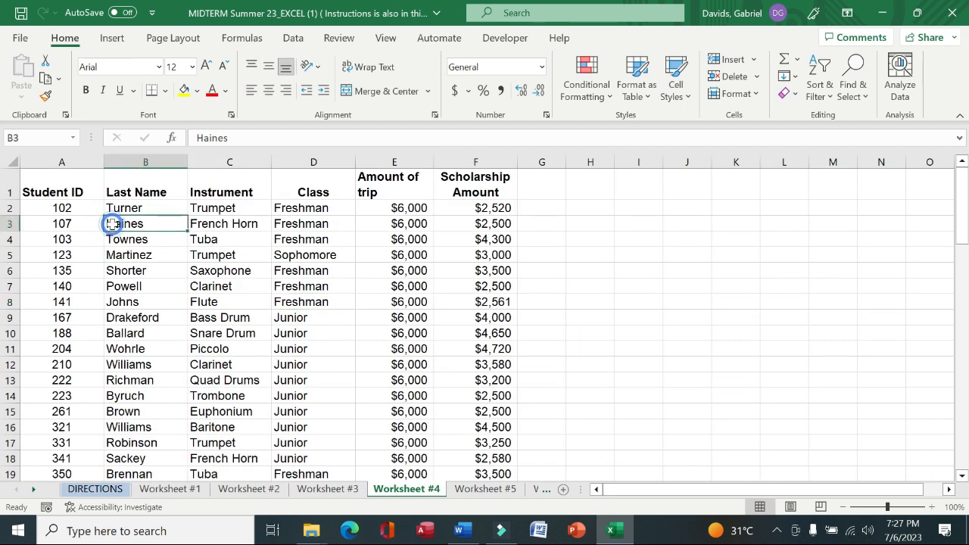
left_click(112, 38)
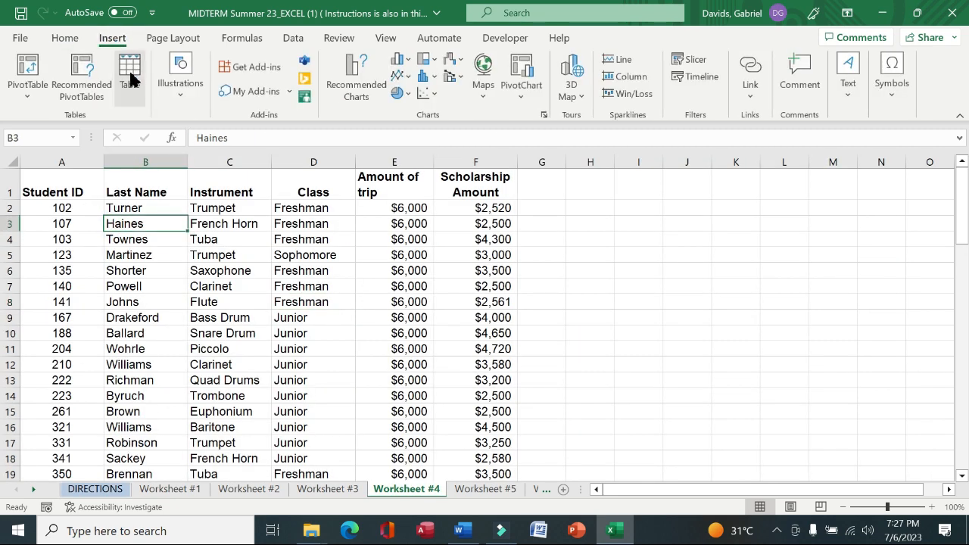
left_click(130, 76)
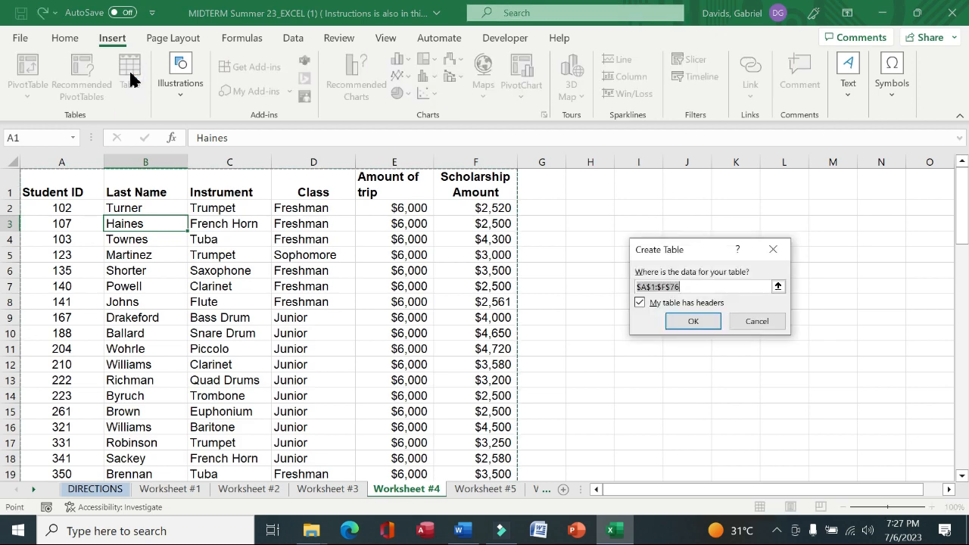
left_click(685, 321)
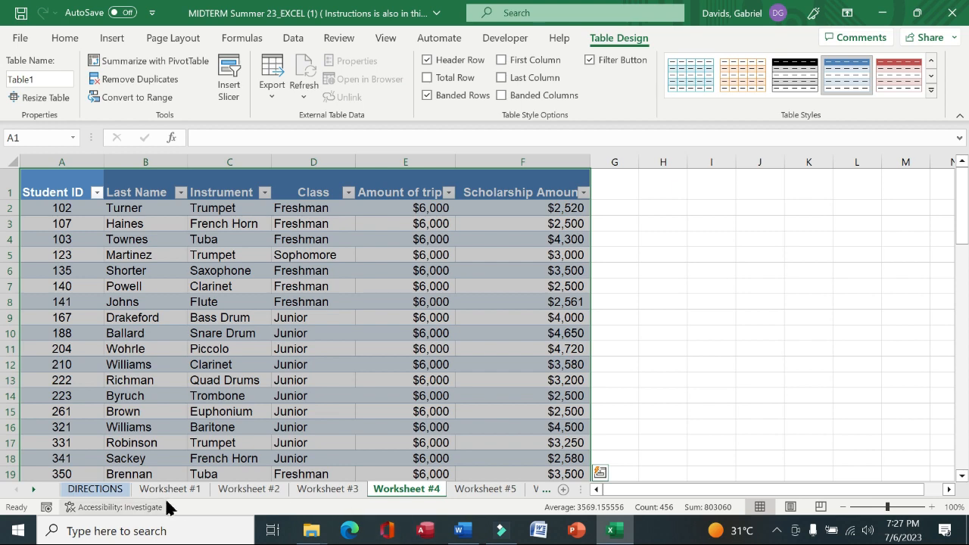
Read instruction 13, then add an "Amount Owed" column header in G1 of the Worksheet #4 table
left_click(95, 489)
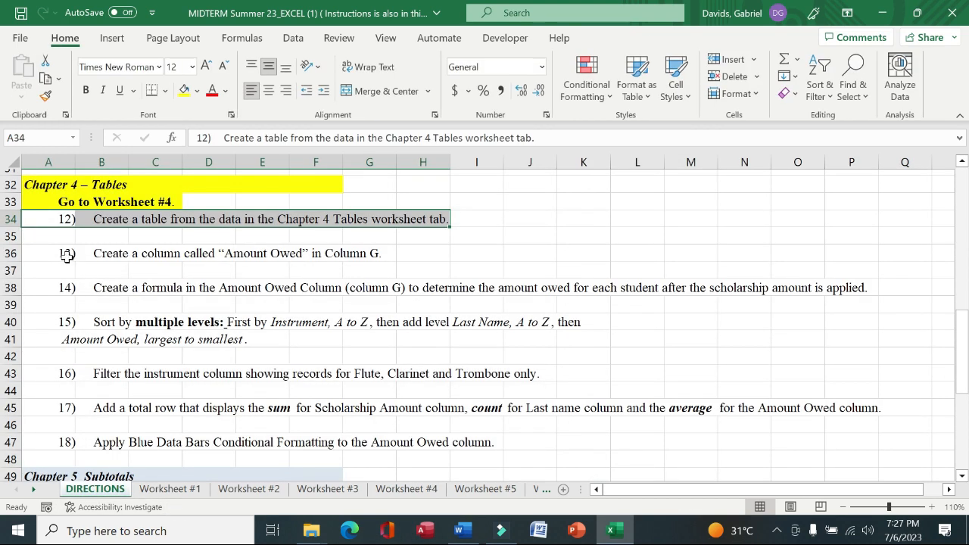
left_click_drag(66, 255, 377, 253)
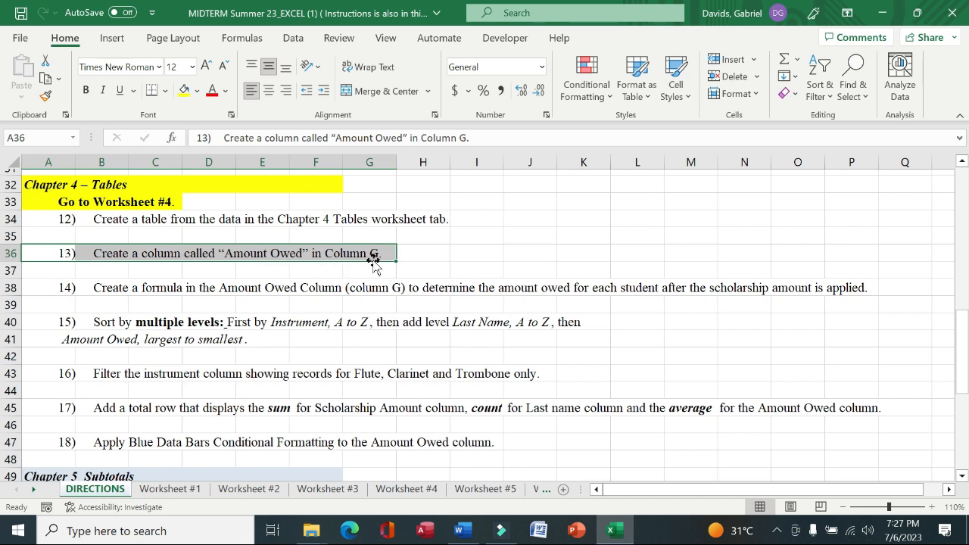
left_click(399, 493)
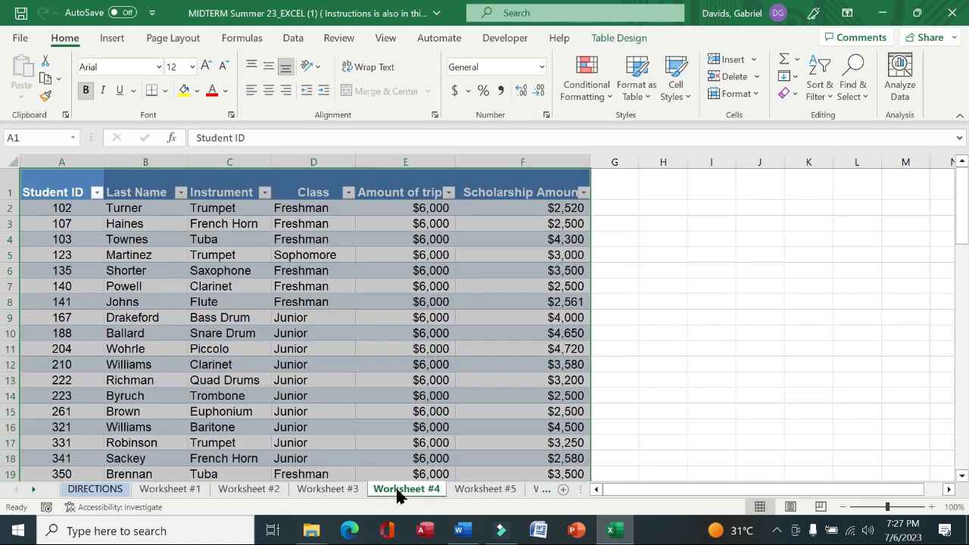
left_click(627, 181)
type("Amount Owed")
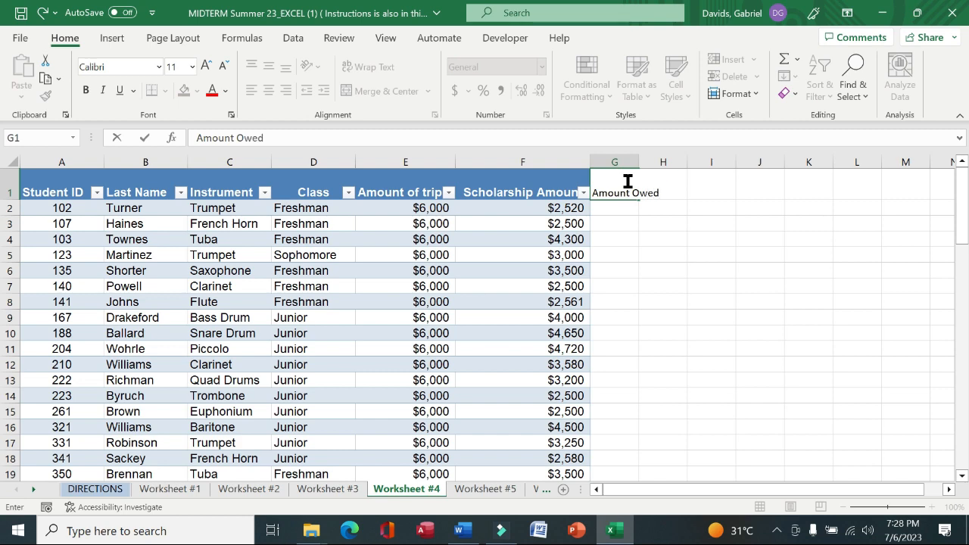
key("Return")
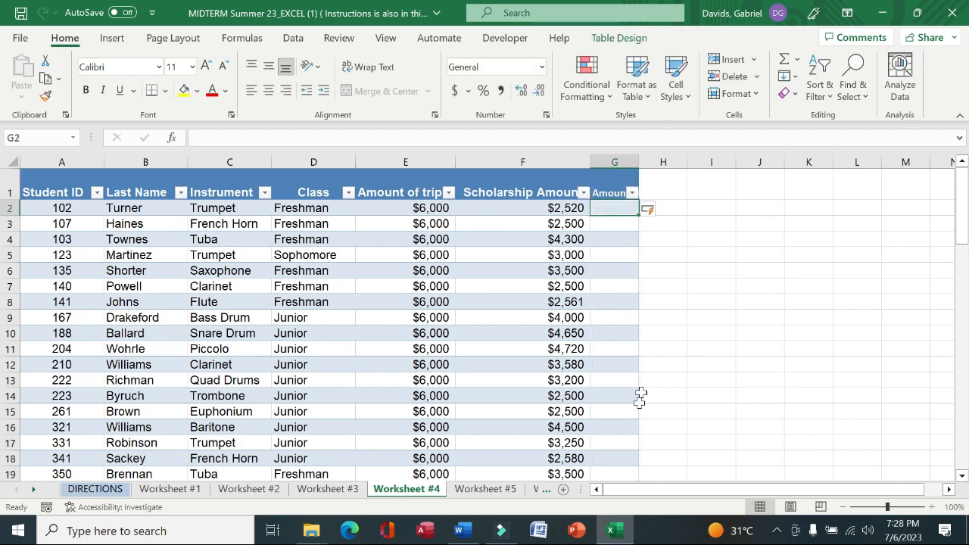
Read instruction 14, then enter a formula in G2 subtracting Scholarship Amount from Amount of trip
left_click(112, 490)
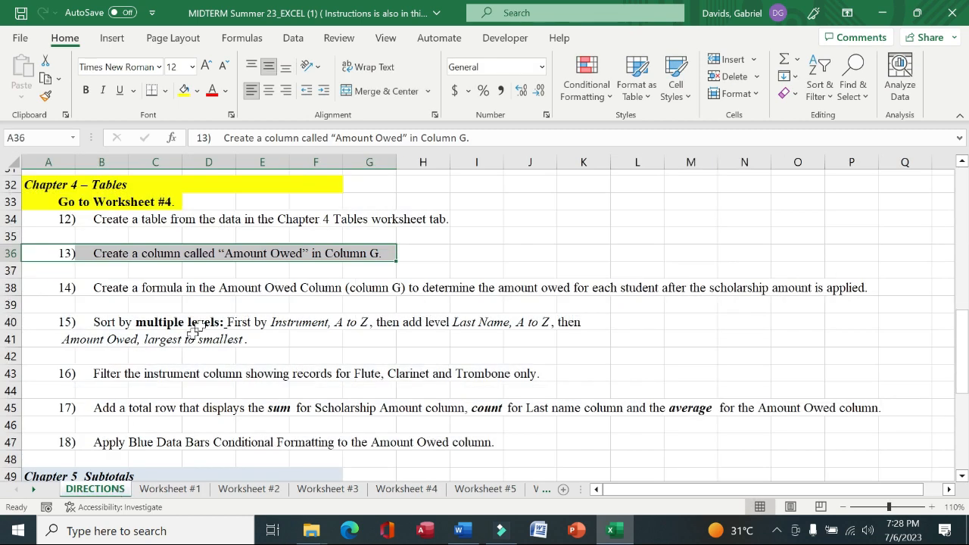
left_click_drag(47, 288, 846, 285)
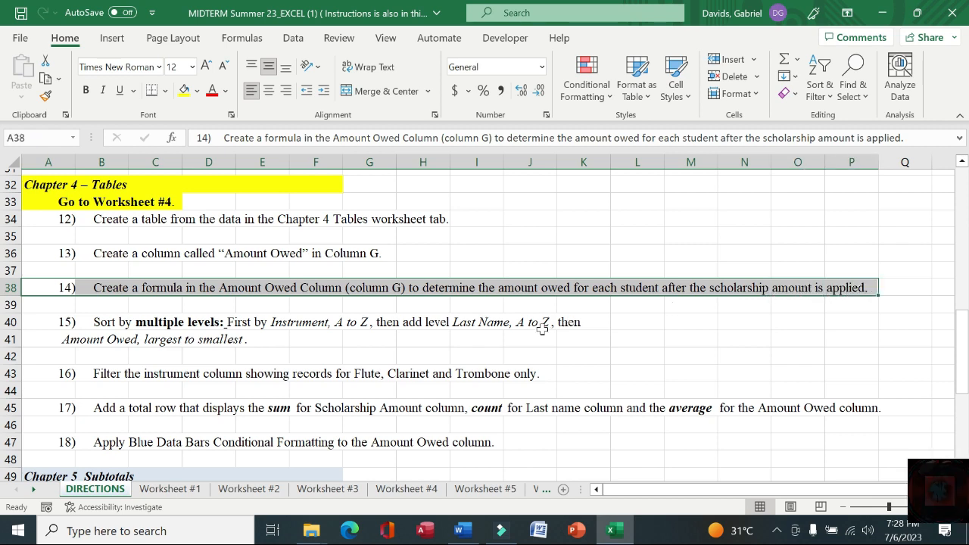
left_click(404, 489)
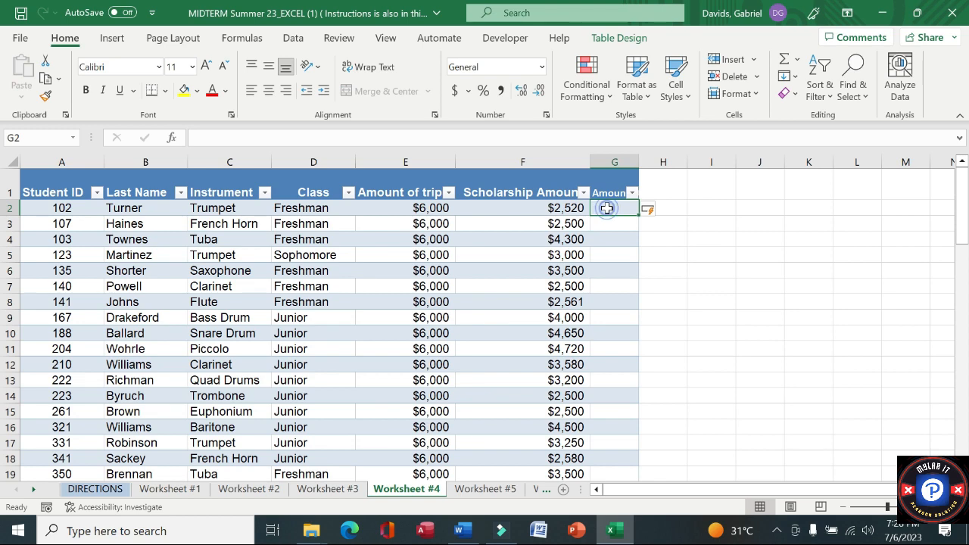
type("=")
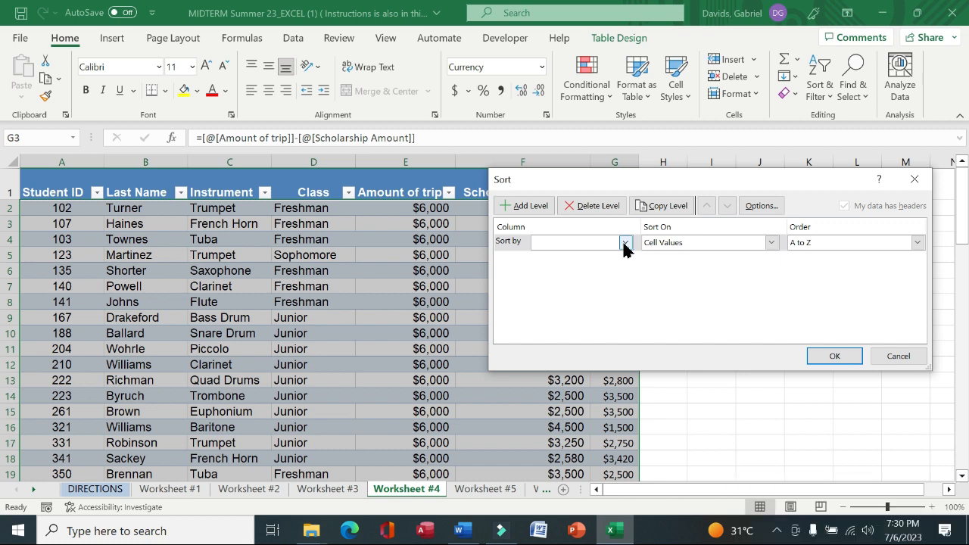
Sort the table by Instrument A to Z, then Last Name A to Z, then Amount Owed smallest to largest
left_click(625, 243)
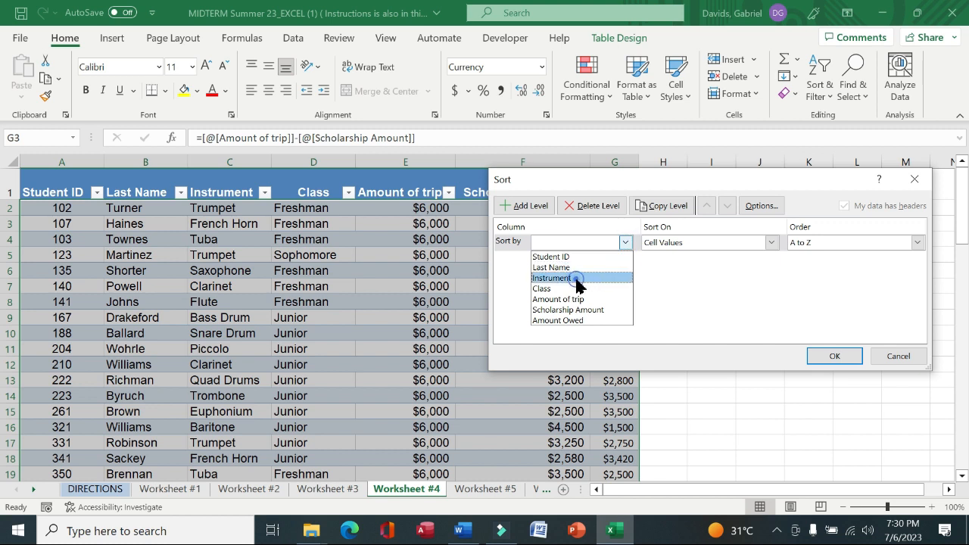
left_click(575, 279)
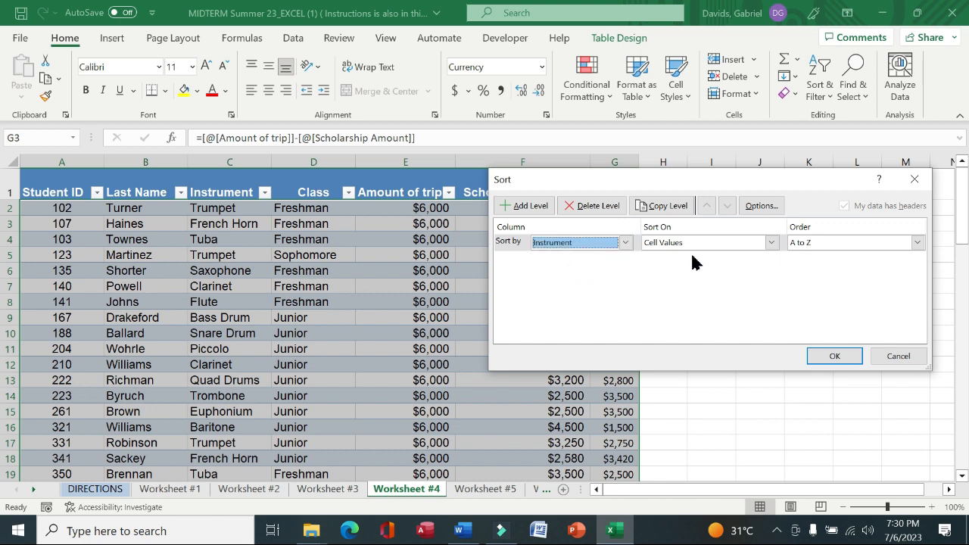
left_click(509, 205)
left_click(626, 259)
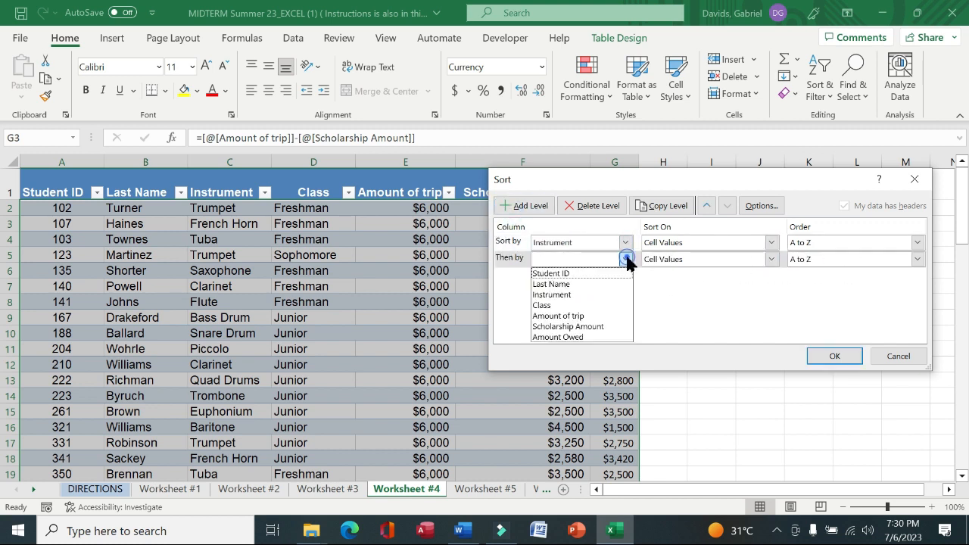
left_click(560, 283)
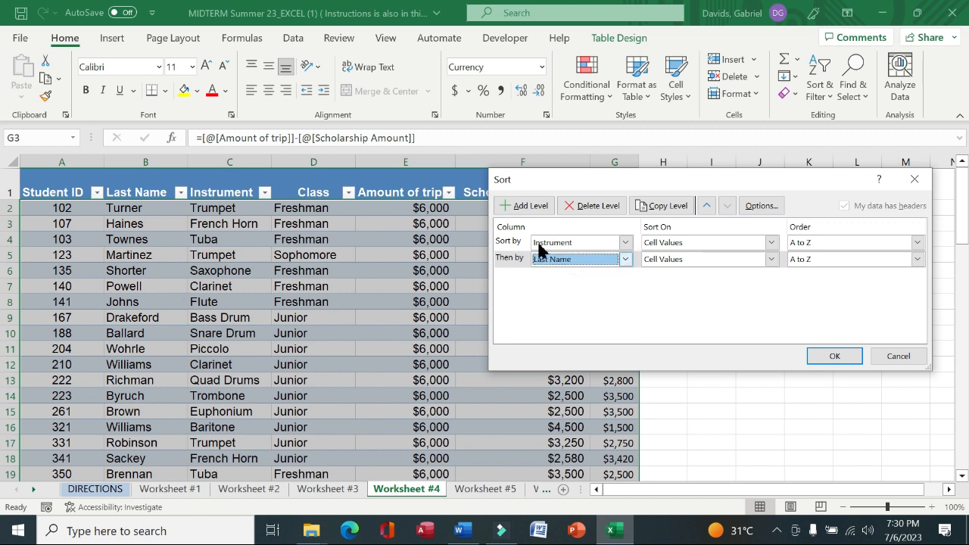
left_click(522, 206)
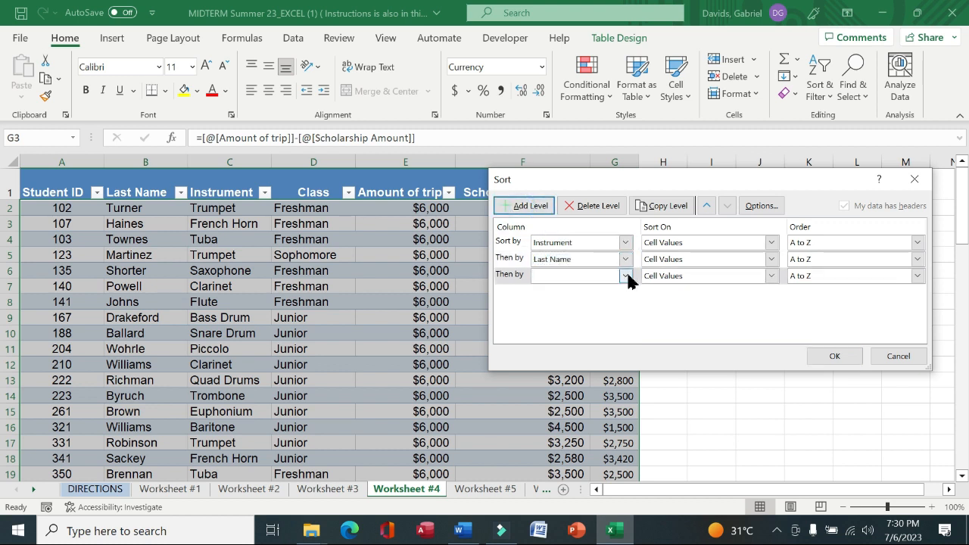
left_click(626, 275)
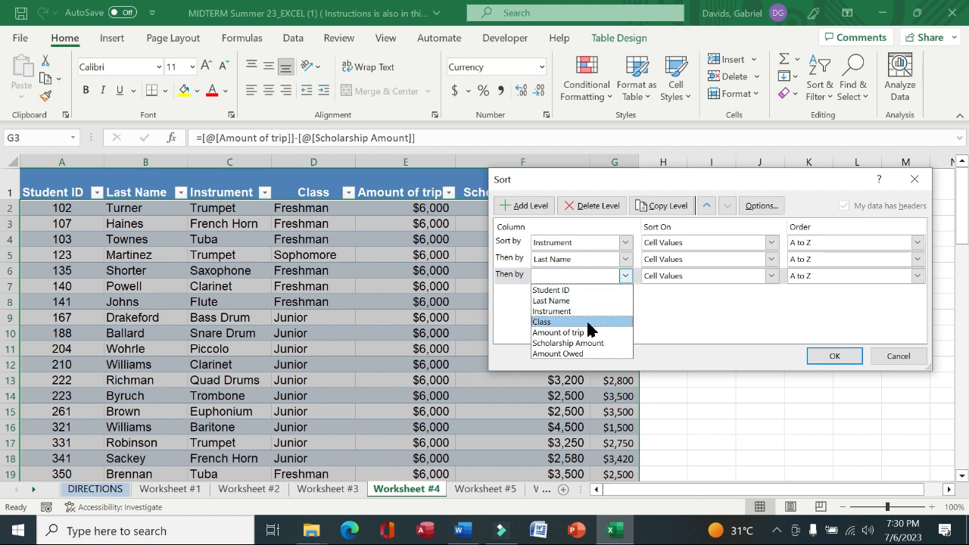
left_click(579, 353)
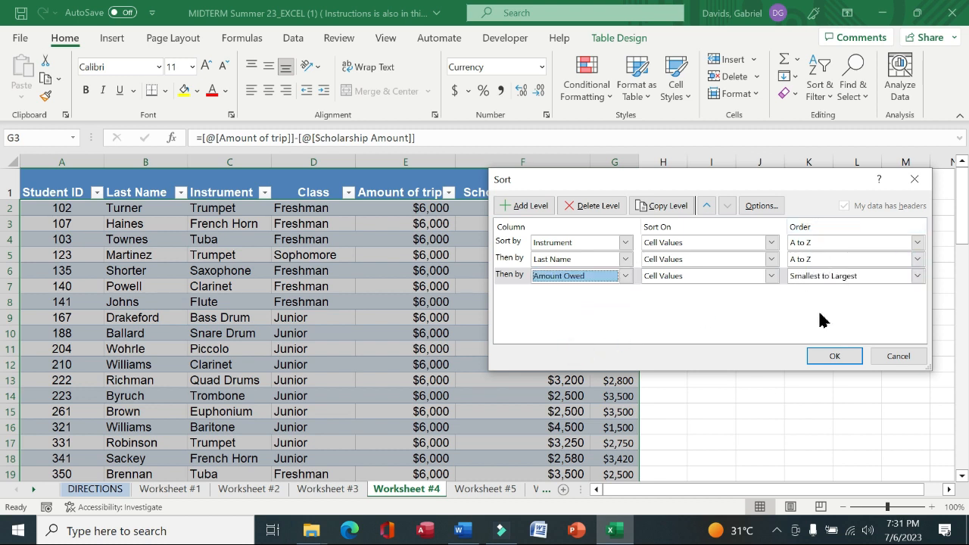
left_click(830, 357)
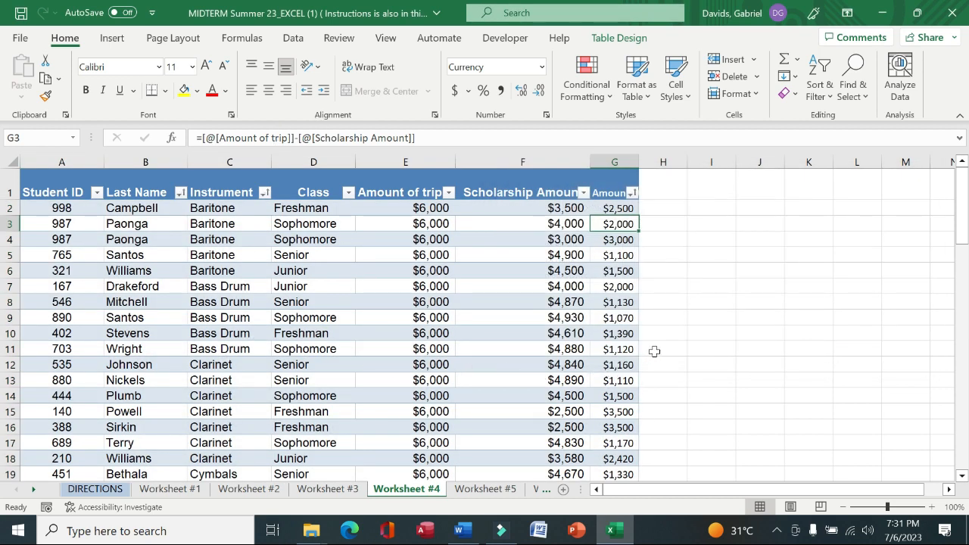
Read instruction 16, then filter the Instrument column to show only Flute, Clarinet and Trombone
left_click(119, 491)
left_click_drag(64, 373, 548, 375)
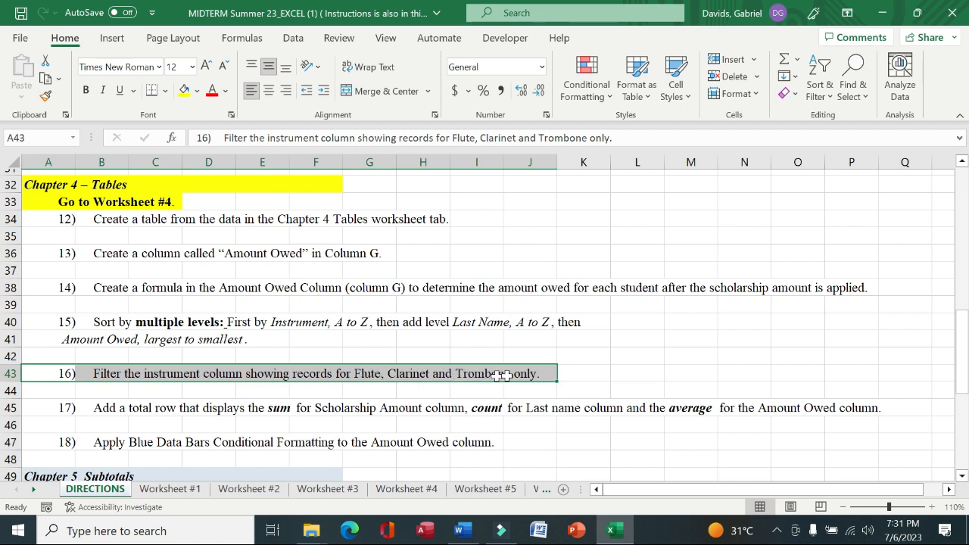
left_click(403, 490)
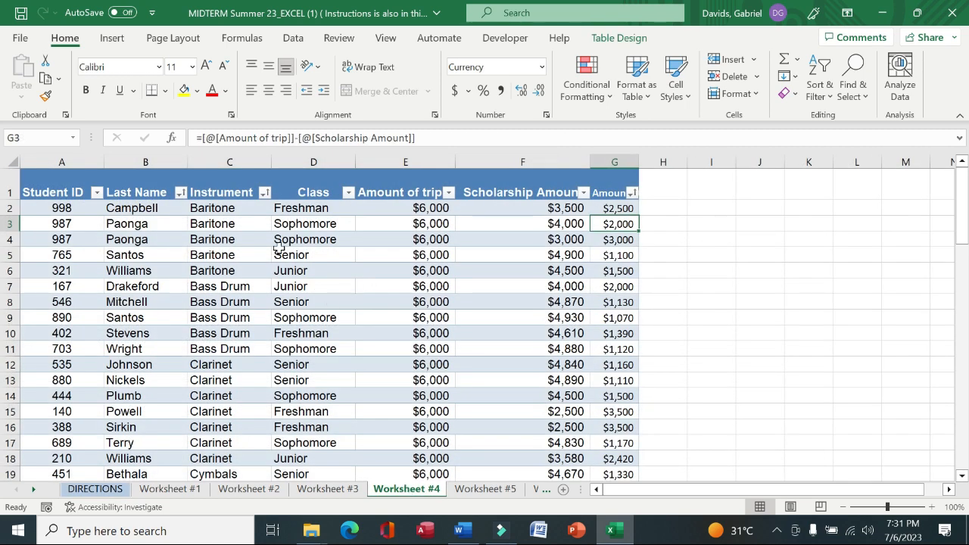
left_click(265, 193)
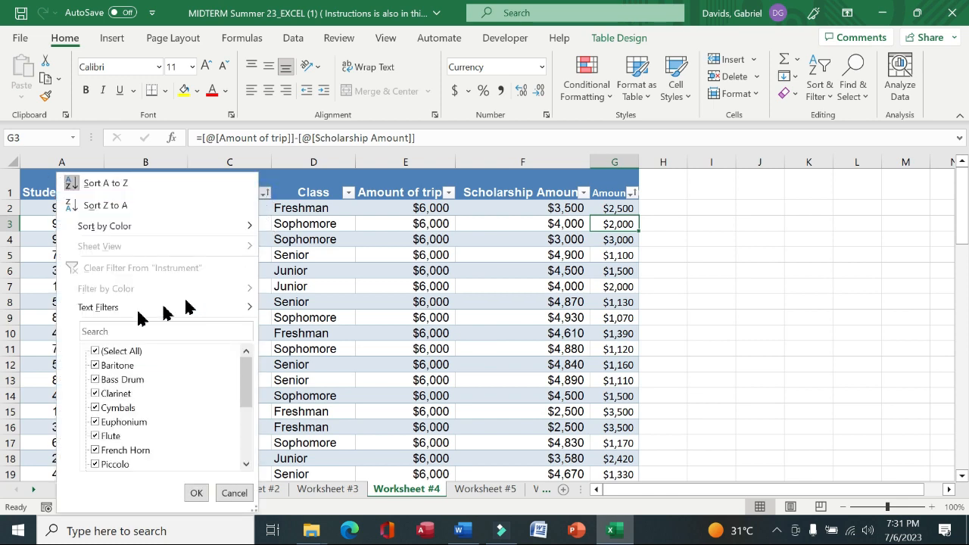
left_click(94, 352)
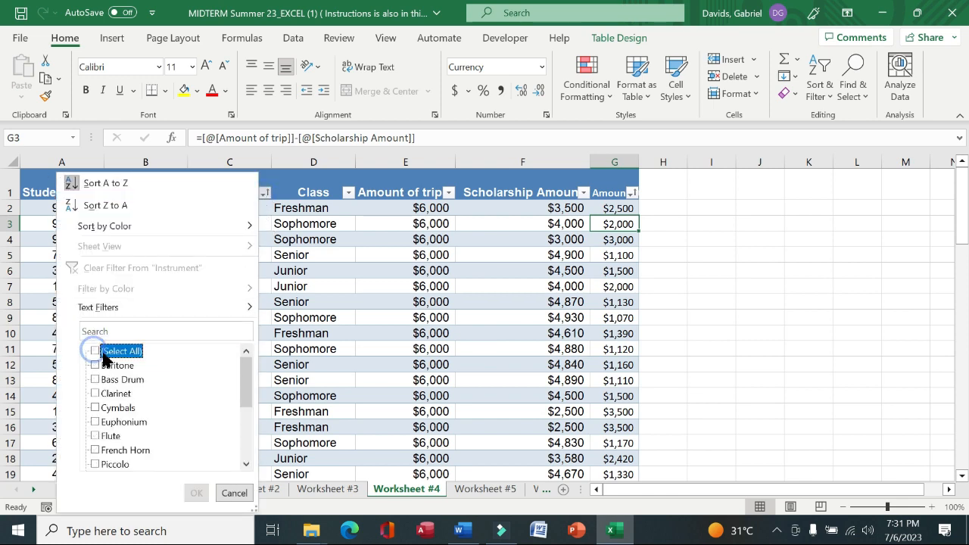
left_click(102, 437)
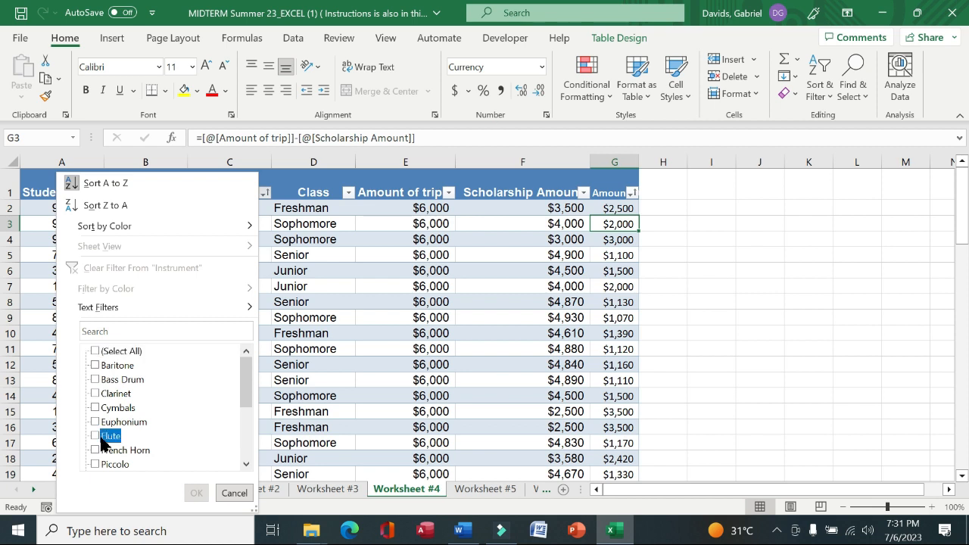
left_click(97, 395)
left_click_drag(247, 371, 249, 401)
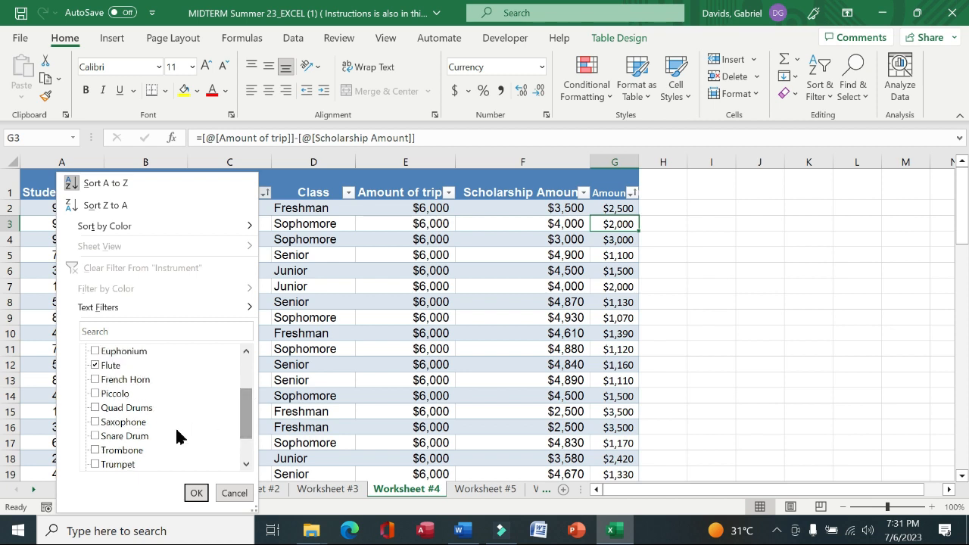
left_click(99, 451)
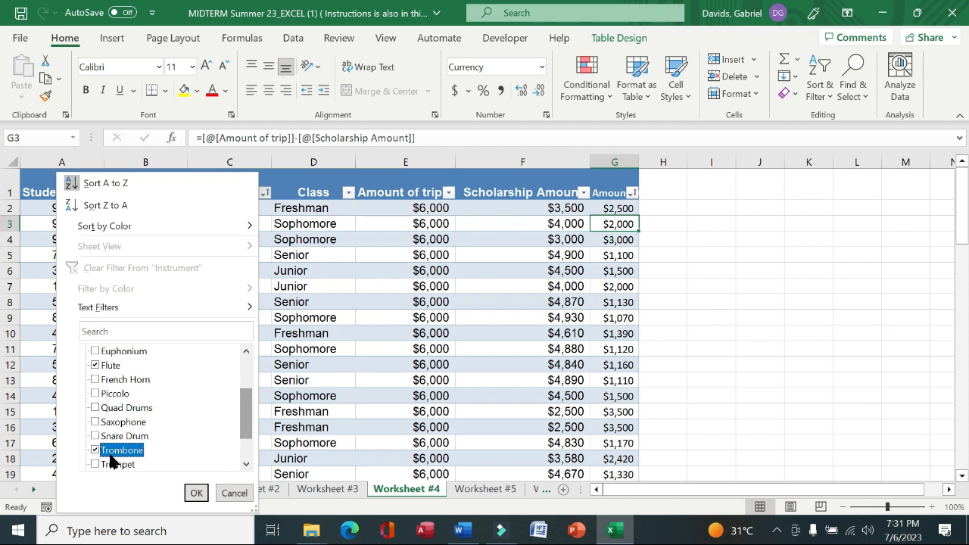
left_click(196, 493)
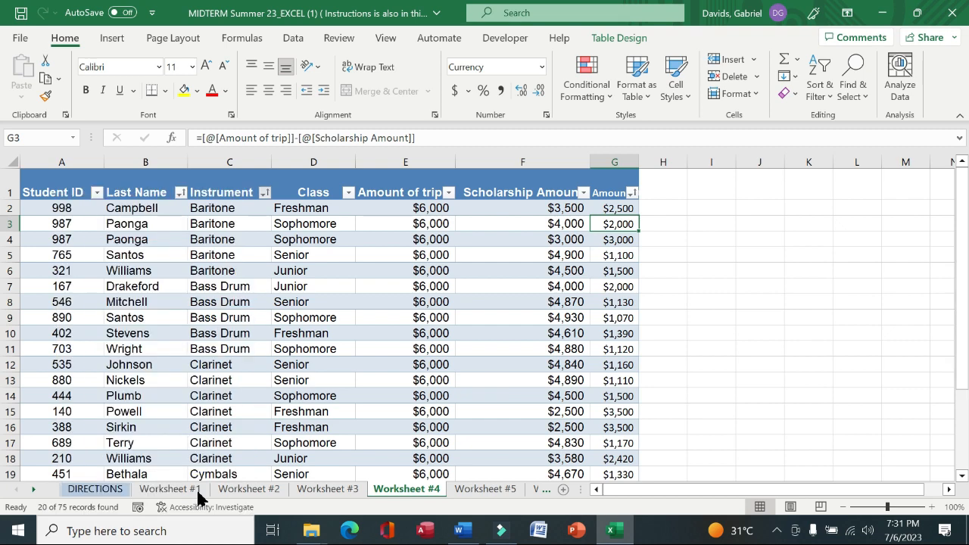
Read instruction 17, then turn on the Total Row for the Worksheet #4 table
scroll(196, 496, "down", 3)
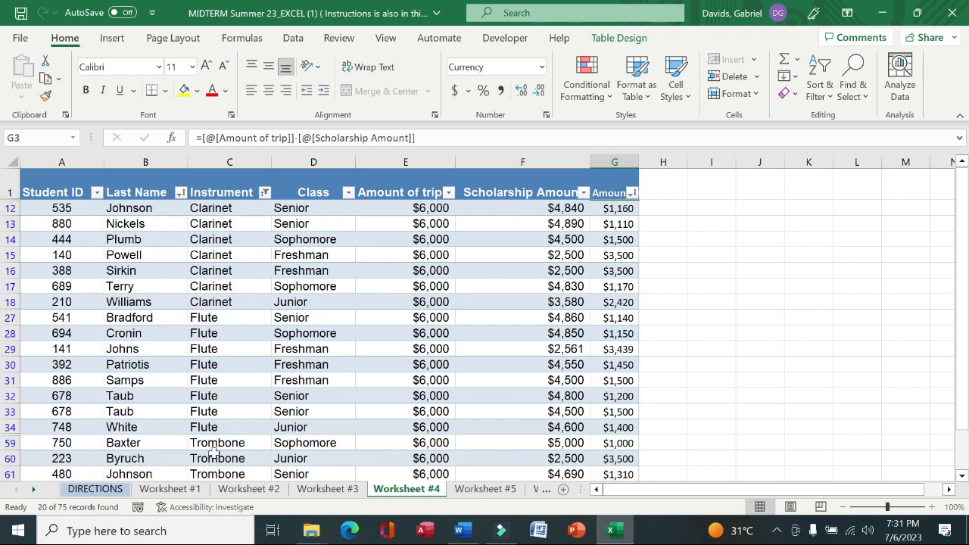
left_click(95, 489)
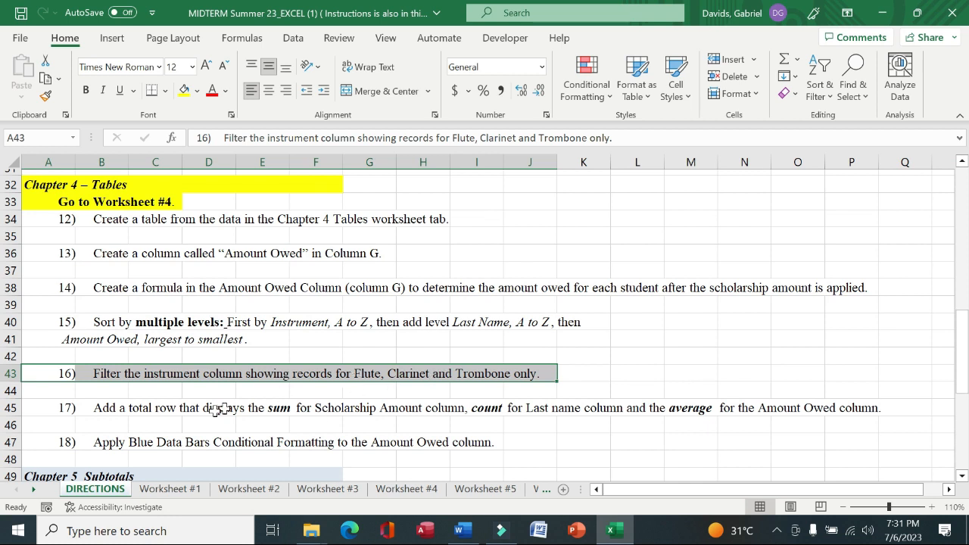
left_click_drag(56, 412, 859, 407)
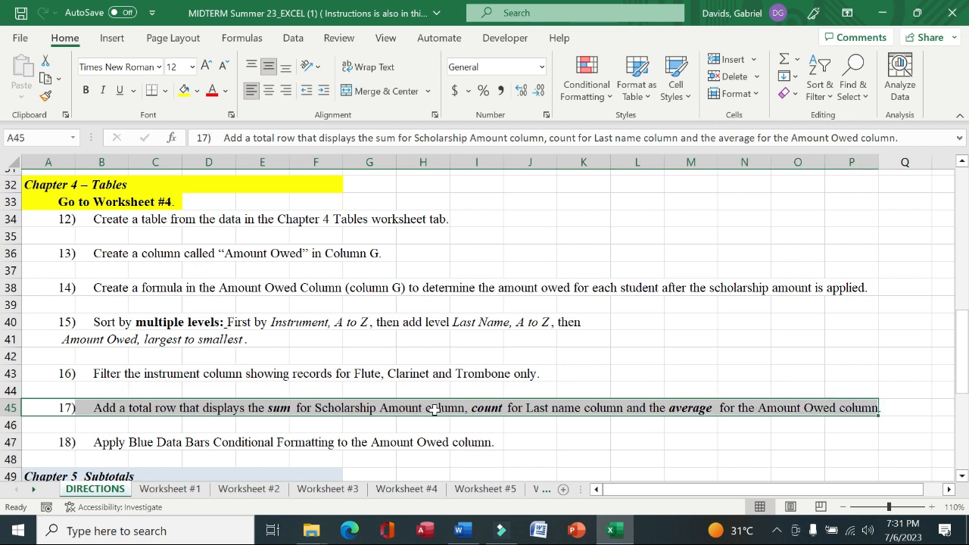
left_click(420, 489)
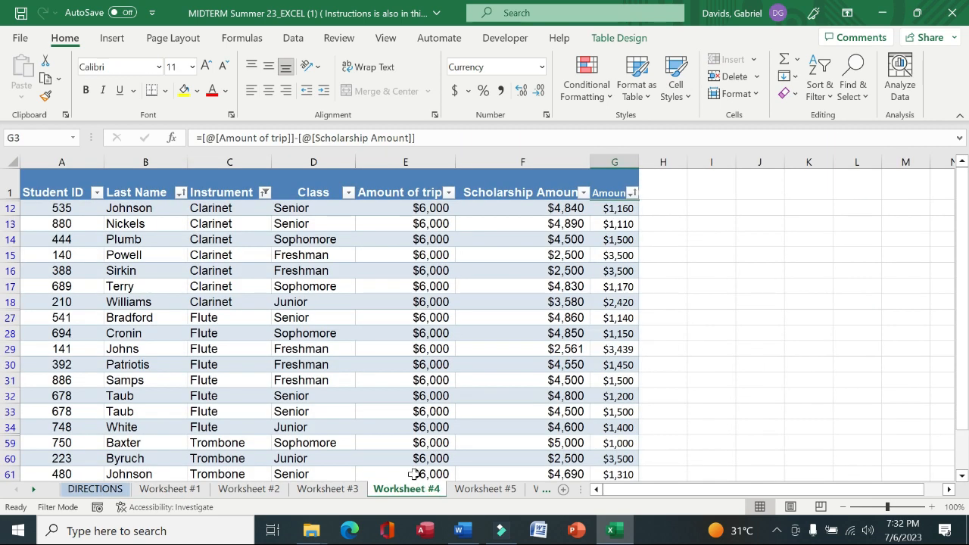
left_click(623, 41)
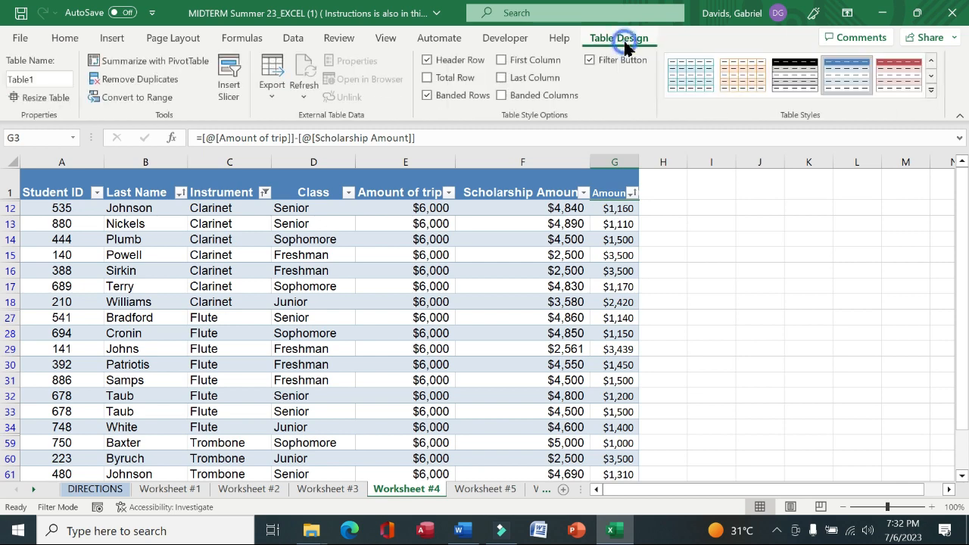
left_click(427, 79)
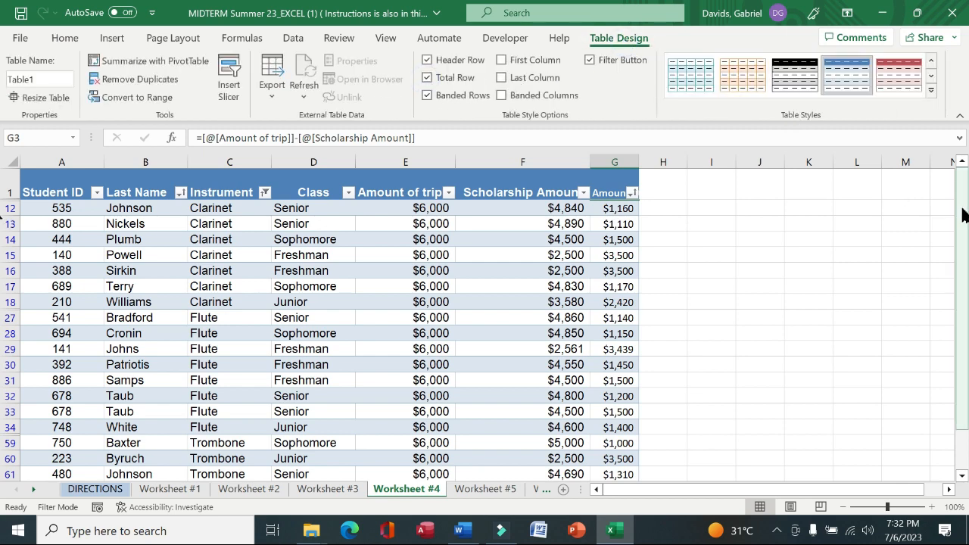
left_click_drag(964, 216, 964, 221)
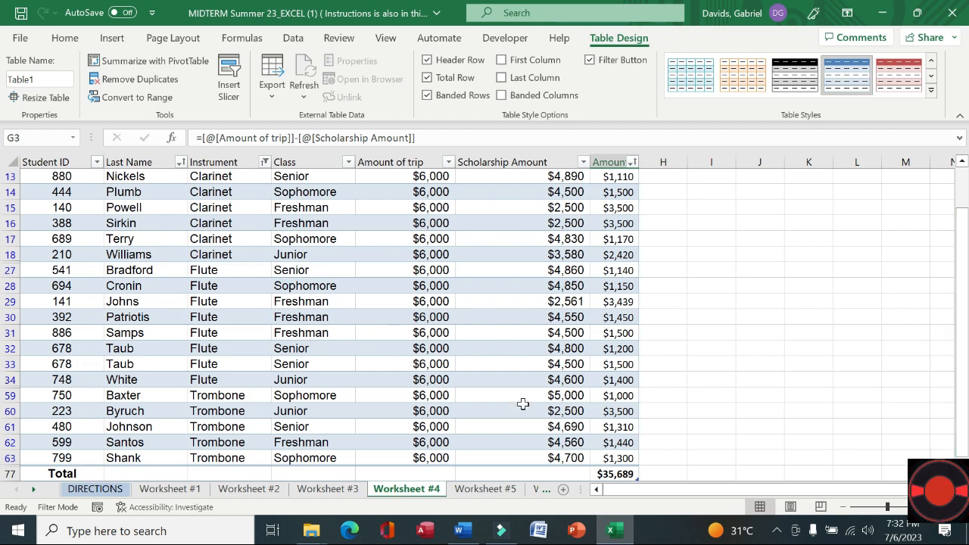
Set the Scholarship Amount column's total to Sum
left_click(95, 489)
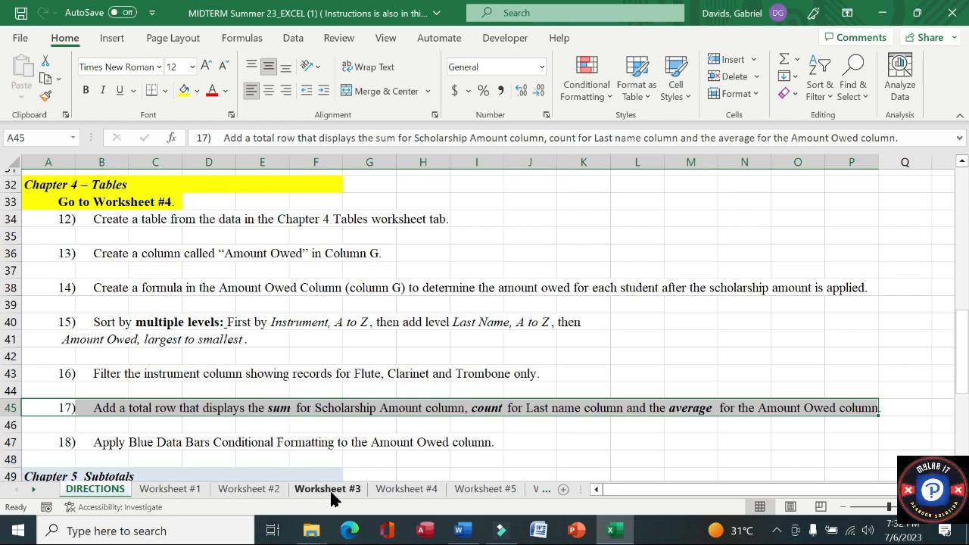
left_click(400, 490)
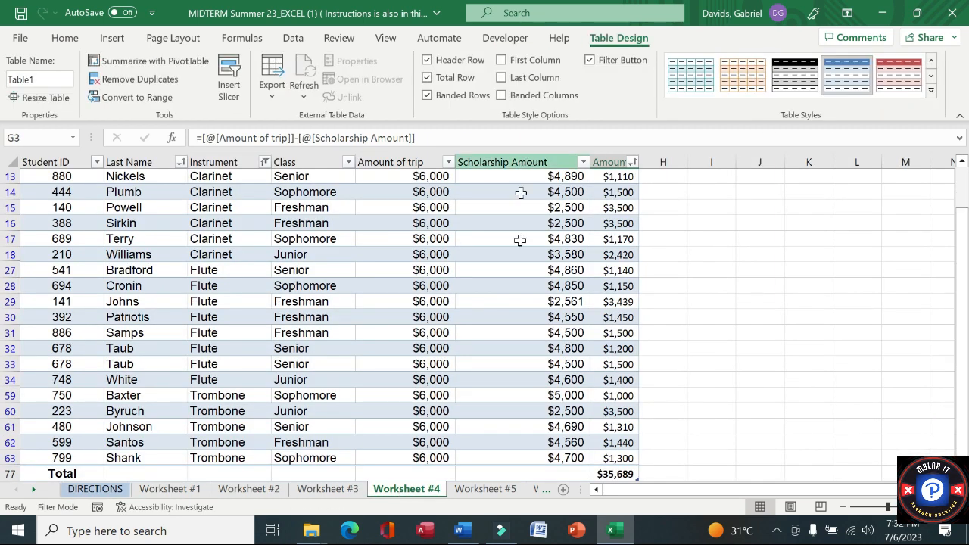
left_click(565, 474)
left_click(595, 475)
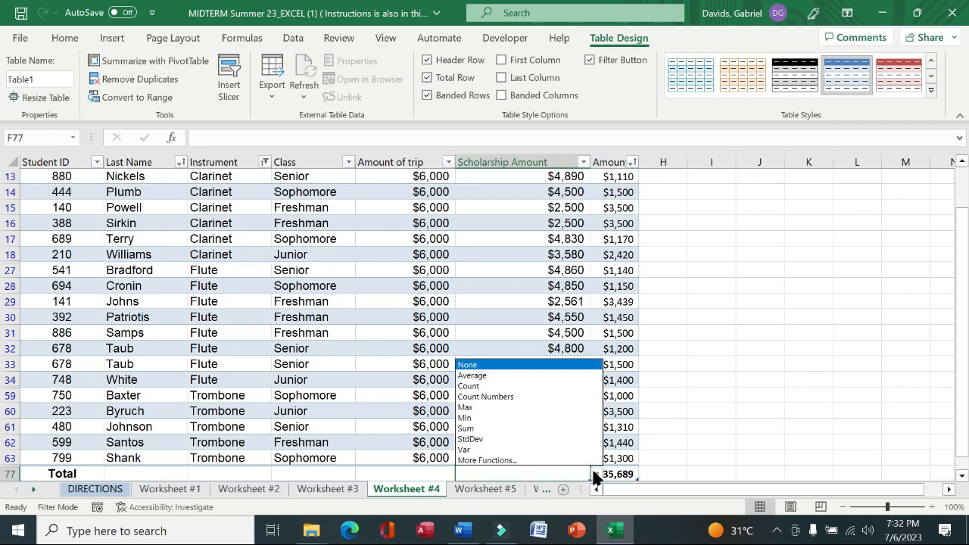
left_click(482, 429)
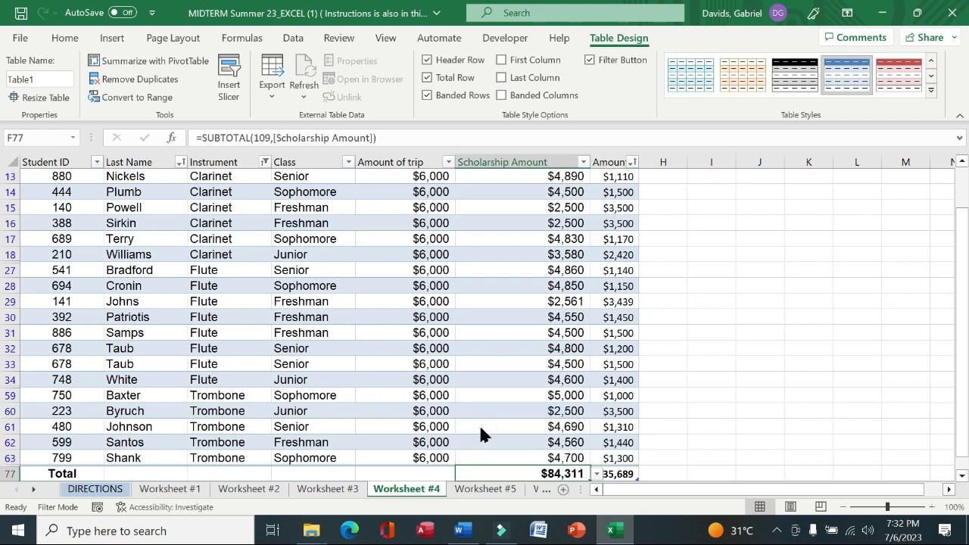
Set the Last Name column's total to Count
left_click(107, 490)
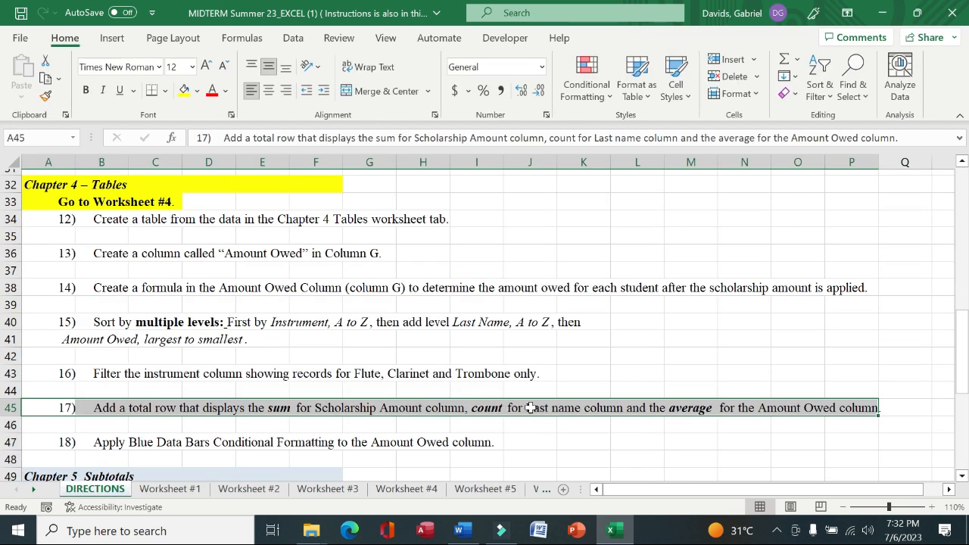
left_click(430, 490)
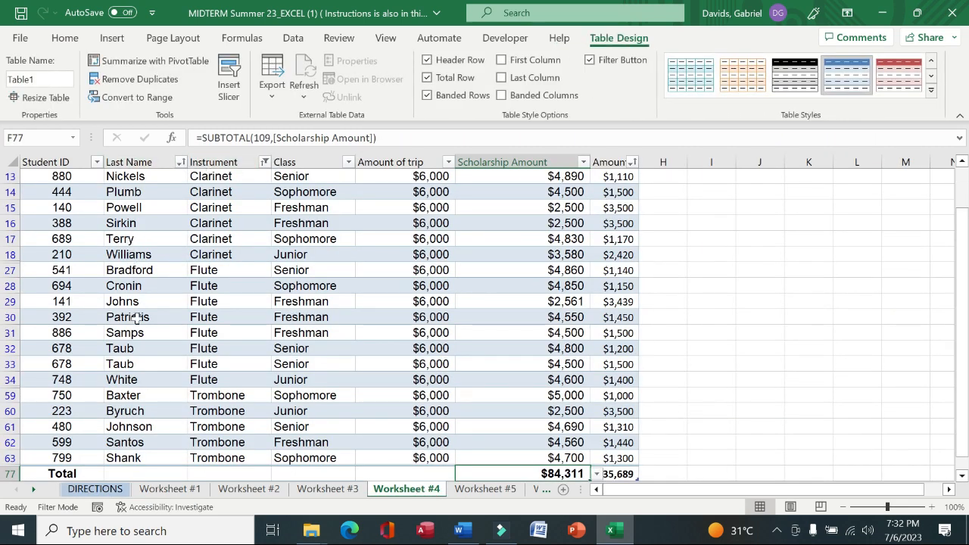
left_click(133, 475)
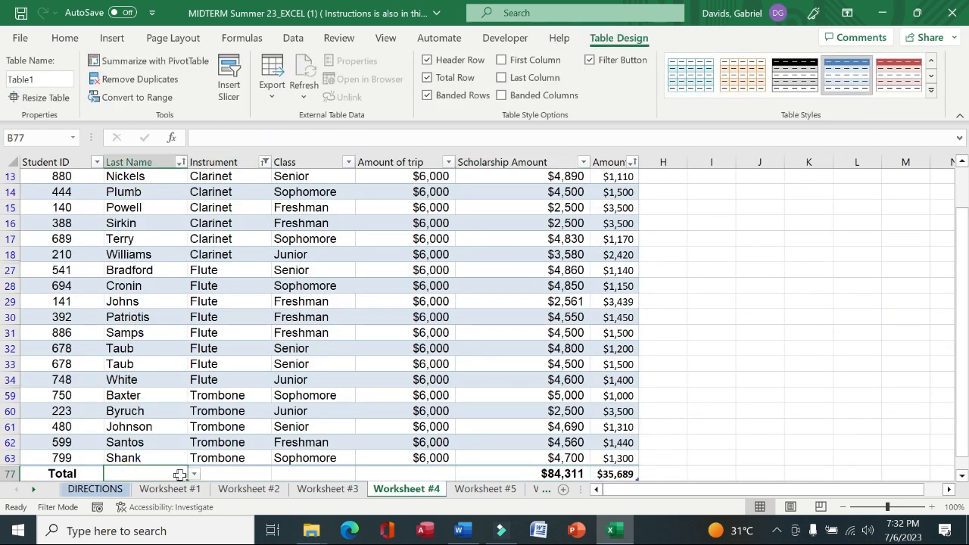
left_click(194, 475)
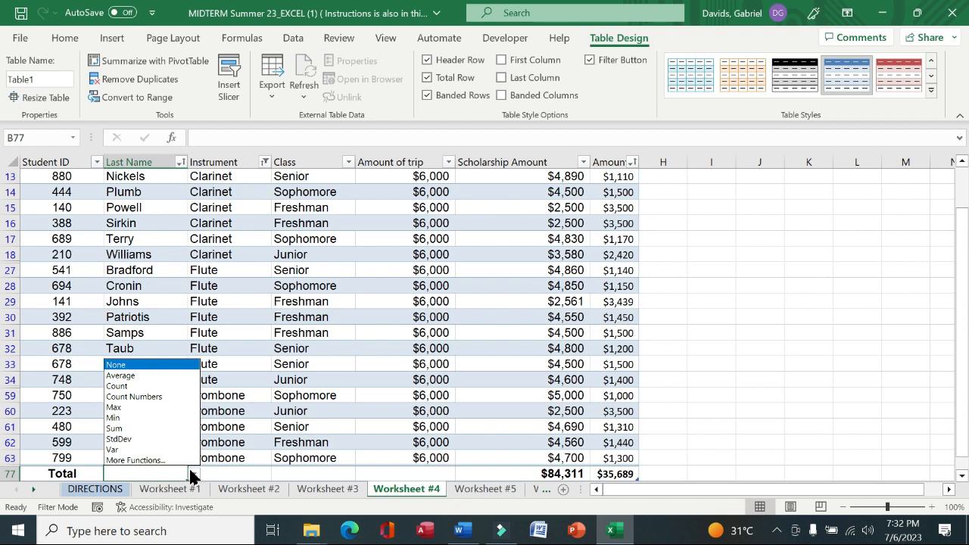
left_click(155, 386)
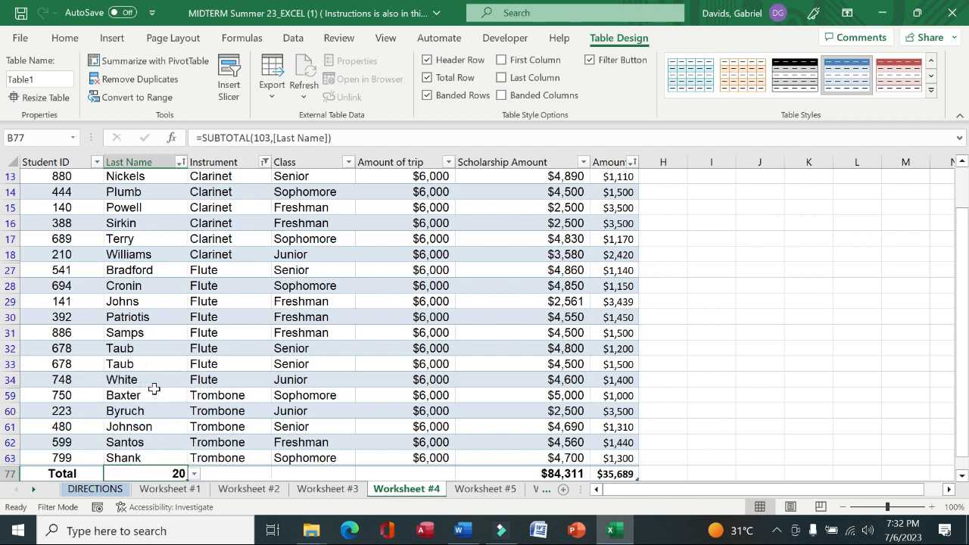
Set the Amount Owed column's total to Average
left_click(76, 492)
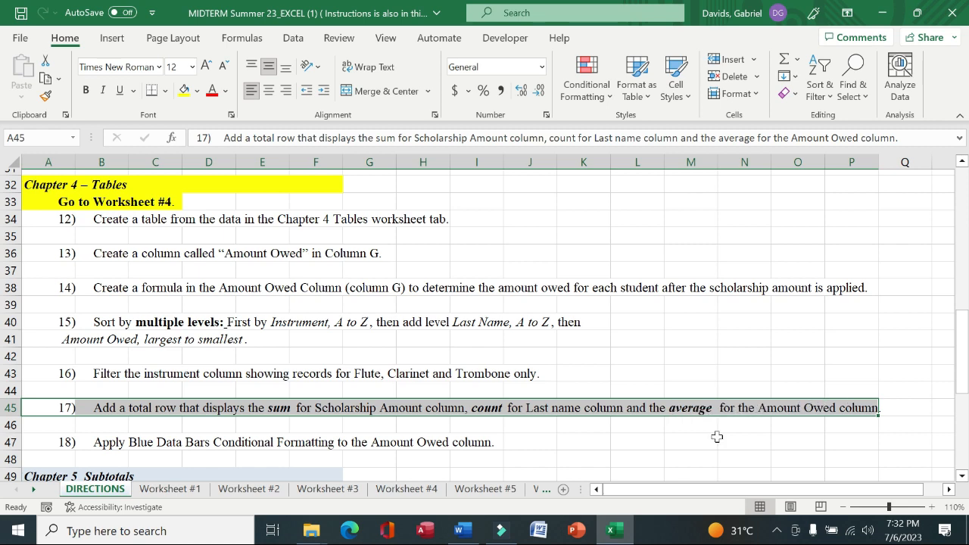
left_click(415, 491)
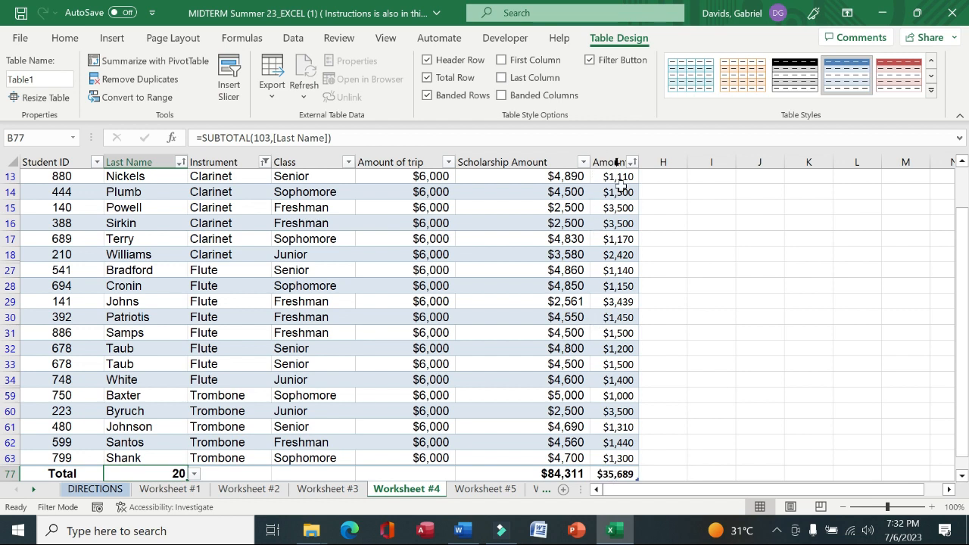
left_click(619, 473)
left_click(645, 474)
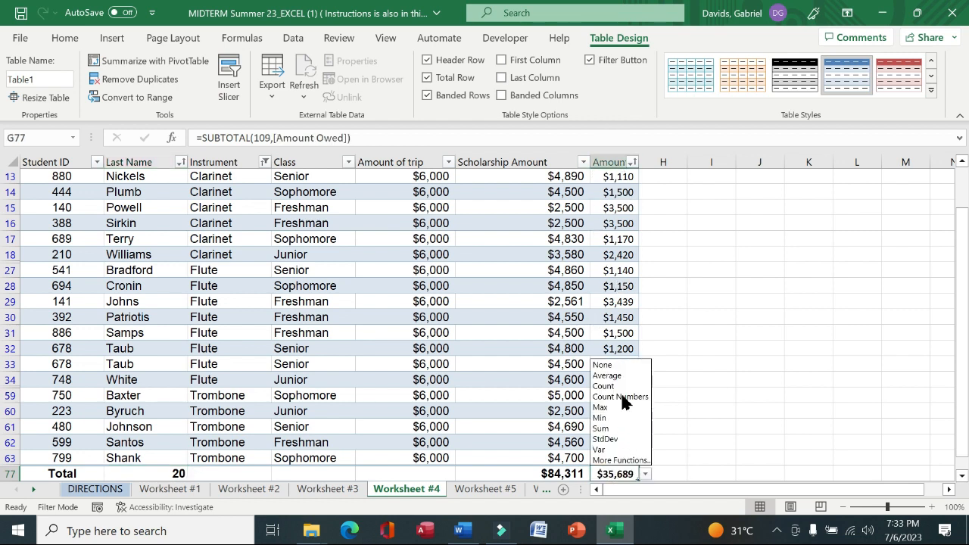
left_click(617, 376)
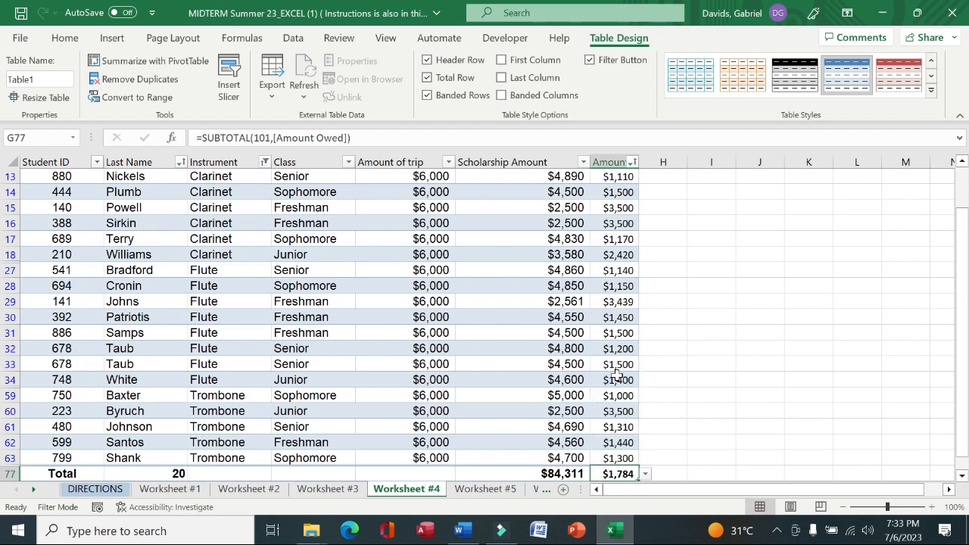
Read instruction 18, then apply blue gradient data bars to the Amount Owed values
left_click(95, 490)
left_click_drag(38, 442, 499, 437)
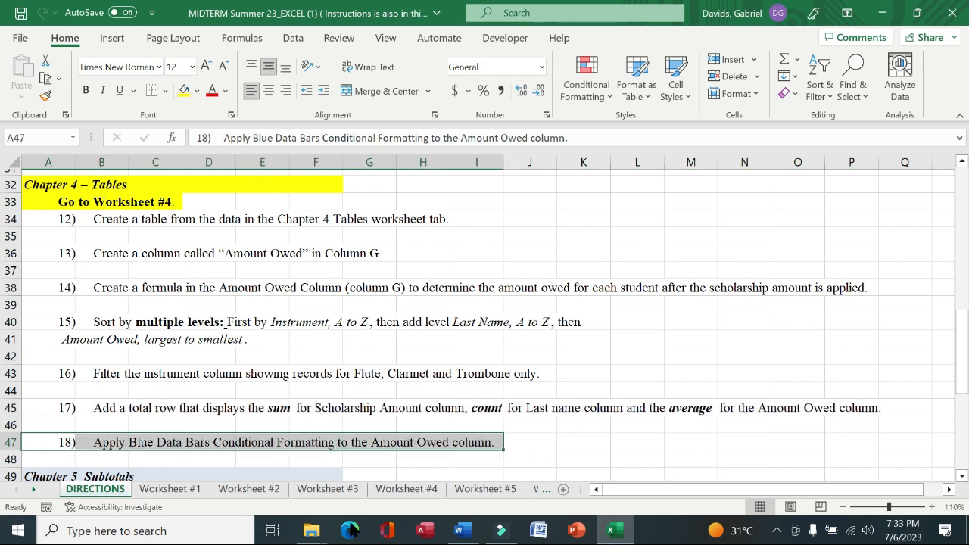
left_click(415, 491)
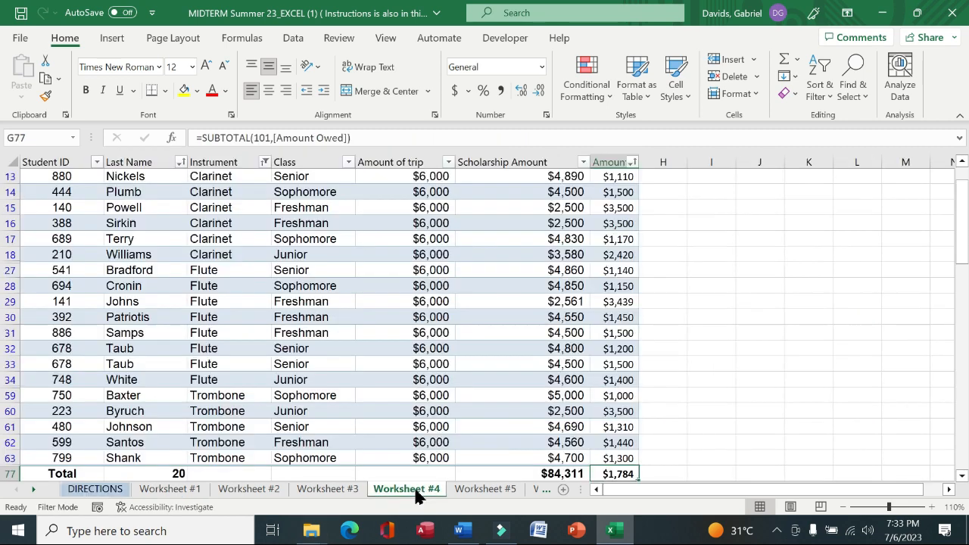
left_click_drag(963, 344, 963, 322)
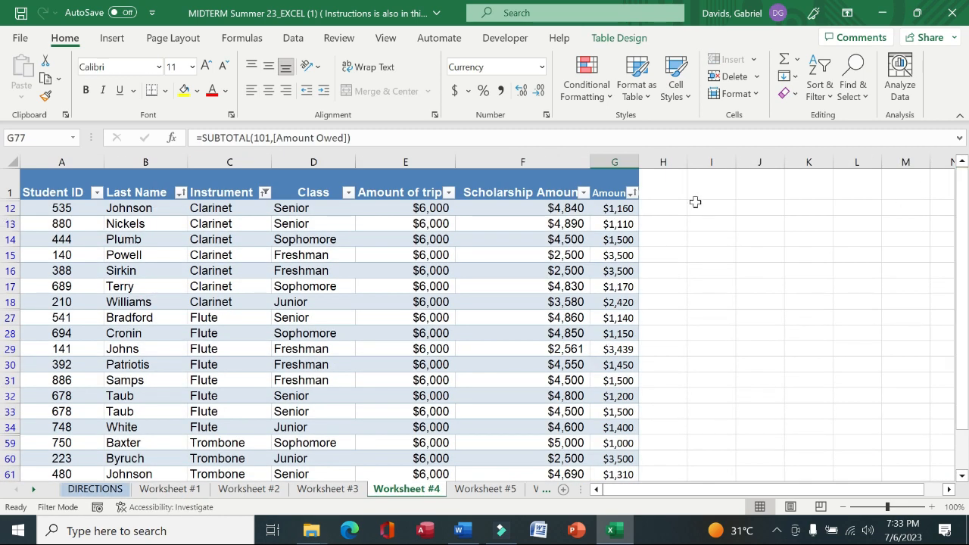
left_click_drag(618, 209, 625, 446)
left_click(610, 94)
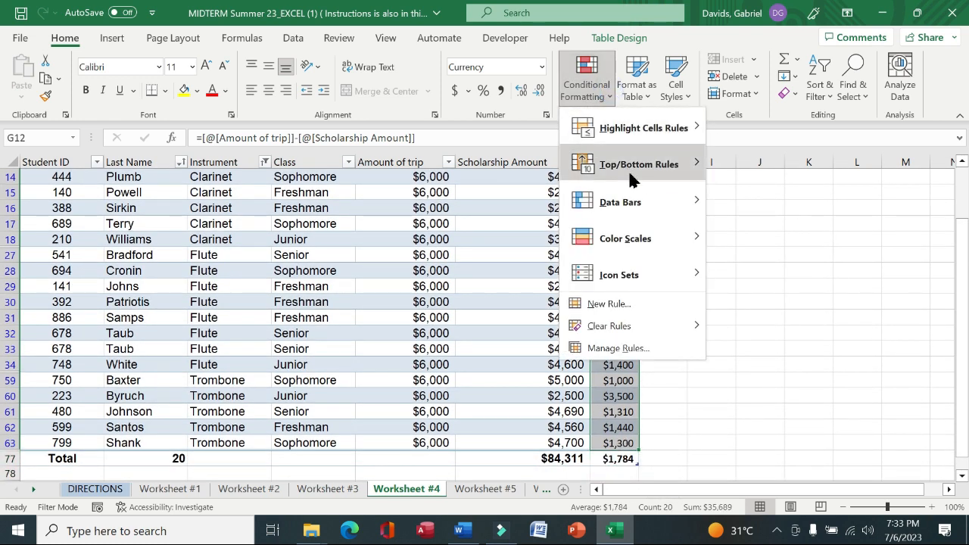
mouse_move(670, 204)
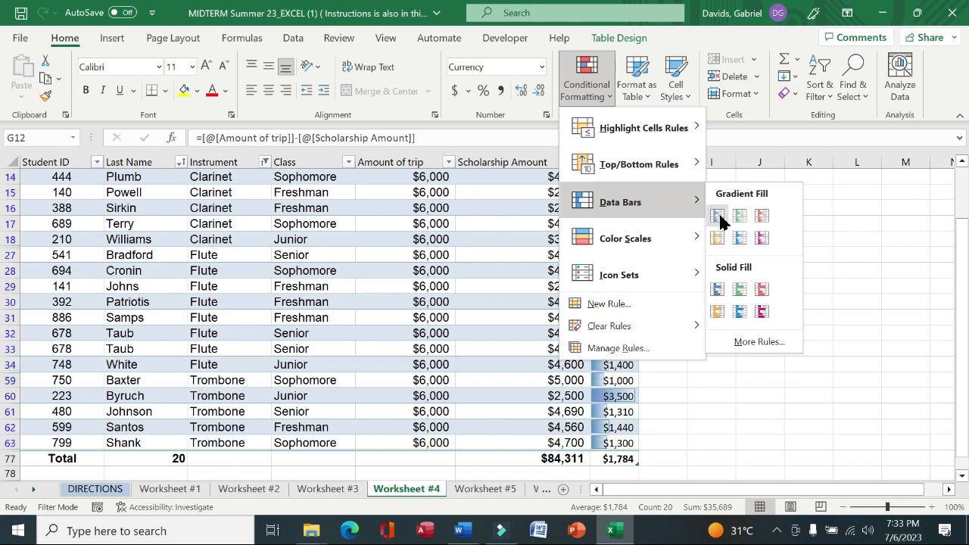
left_click(720, 217)
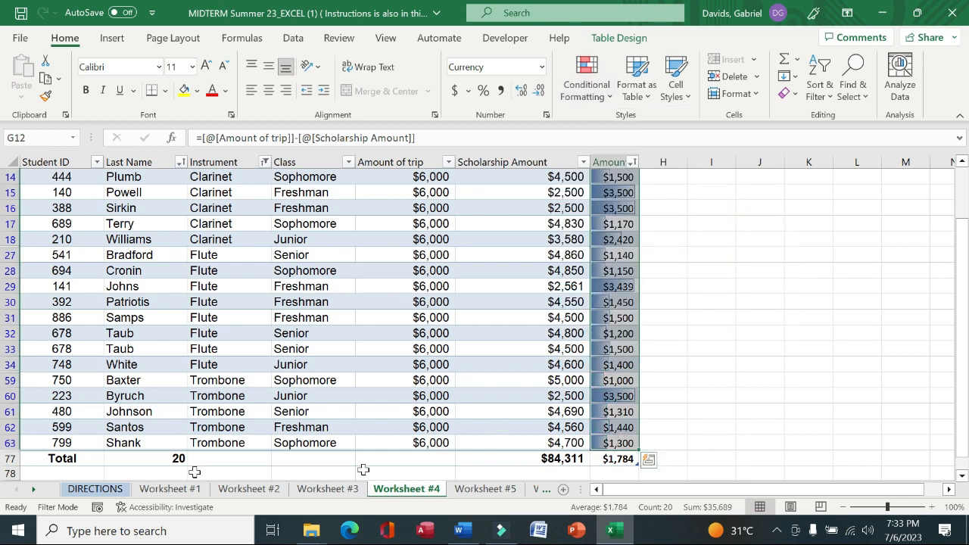
Fill the Chapter 5 Subtotals heading and the Go to Worksheet #5 line with yellow on the directions sheet
left_click(94, 489)
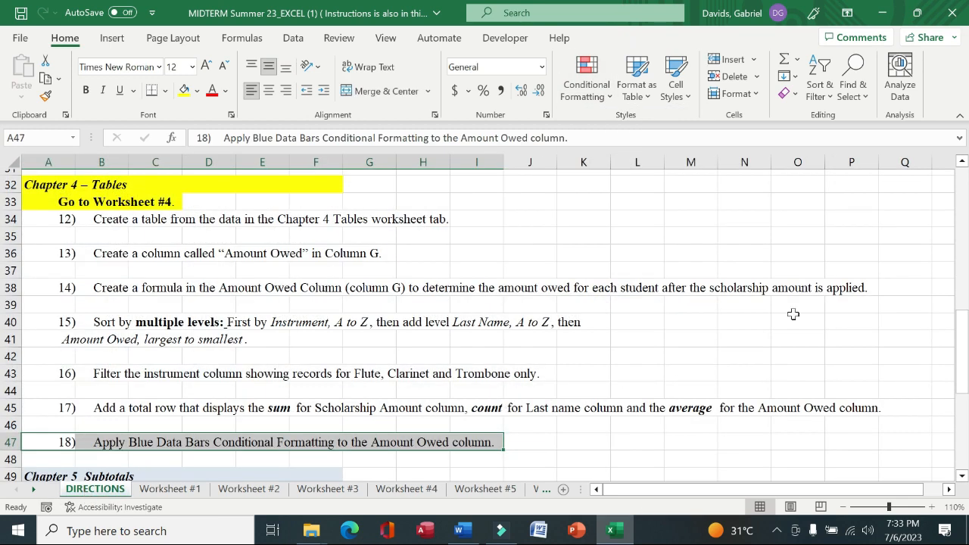
left_click_drag(962, 322, 962, 407)
left_click(48, 202)
left_click_drag(45, 199, 137, 197)
key("ctrl+z")
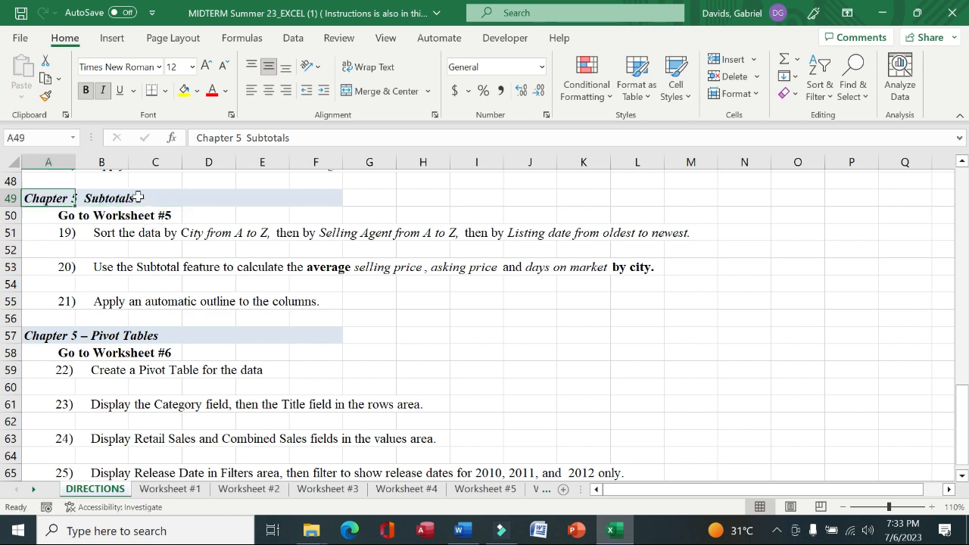
left_click_drag(47, 199, 239, 197)
left_click_drag(312, 198, 312, 199)
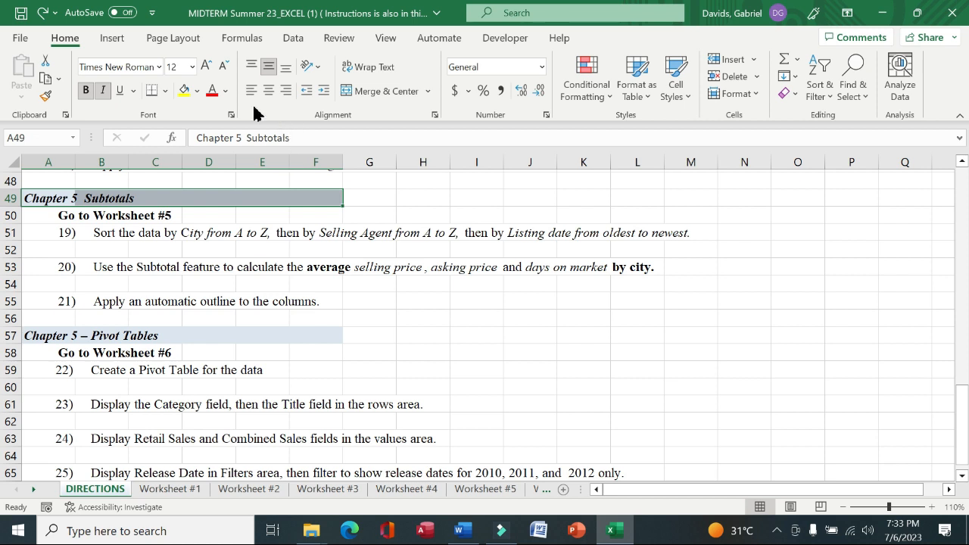
left_click(186, 90)
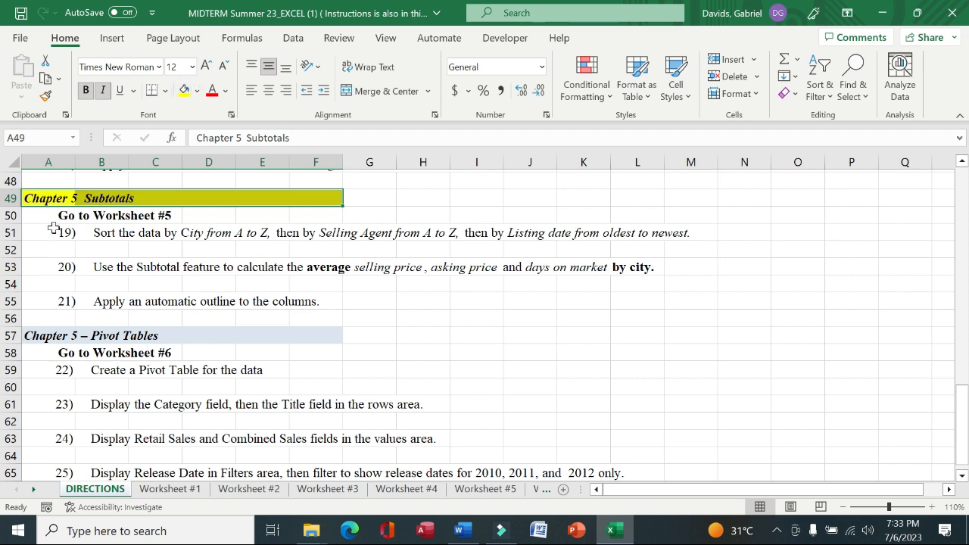
left_click_drag(50, 216, 163, 216)
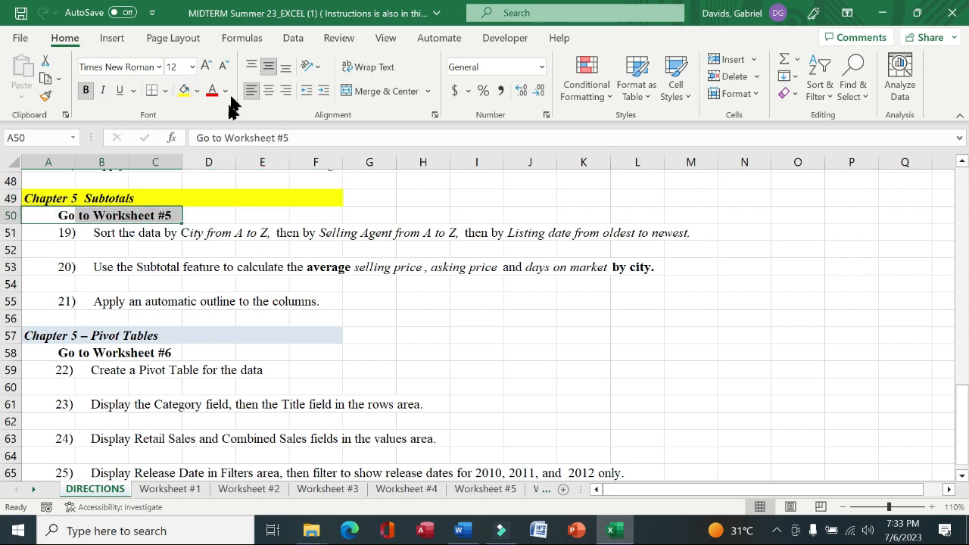
left_click(185, 91)
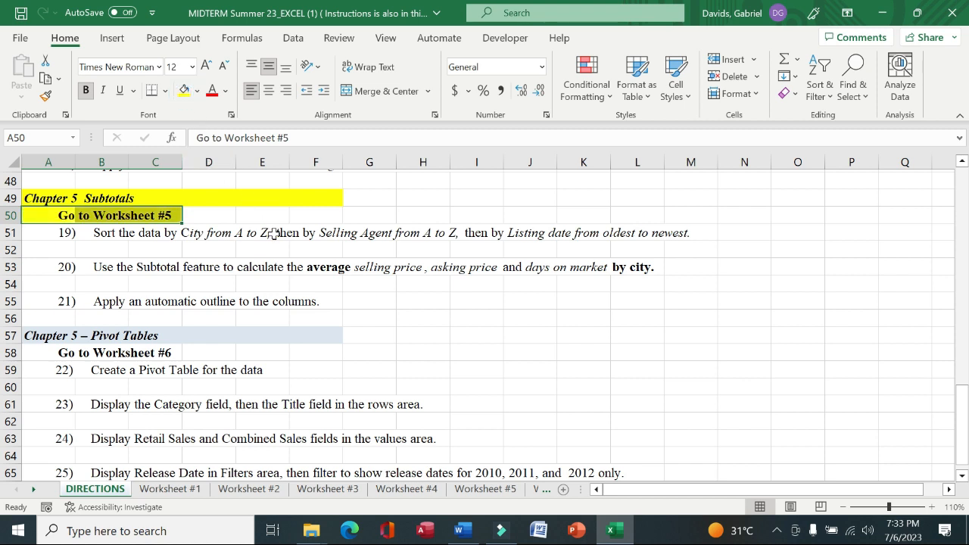
Read instruction 19, then open Worksheet #5 and examine its real estate data
left_click(290, 250)
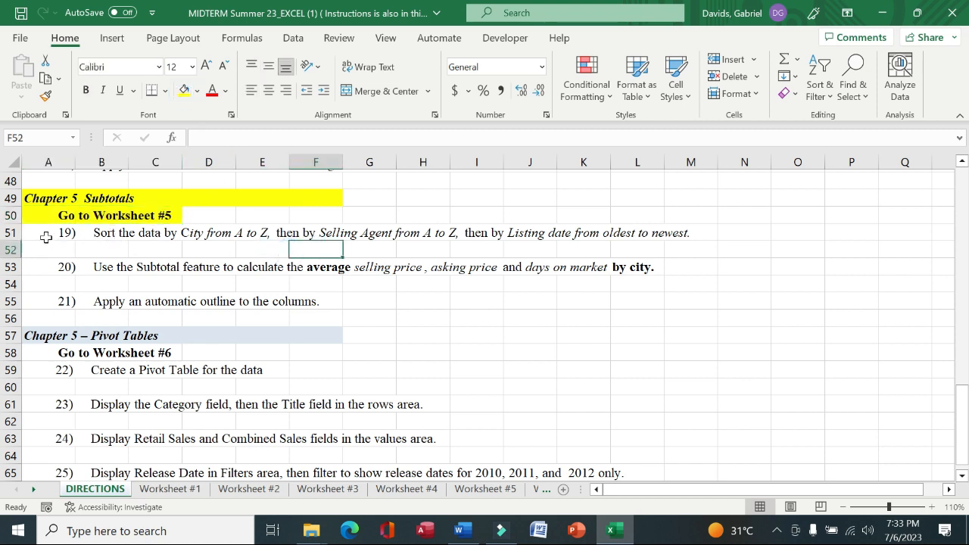
left_click_drag(36, 236, 683, 233)
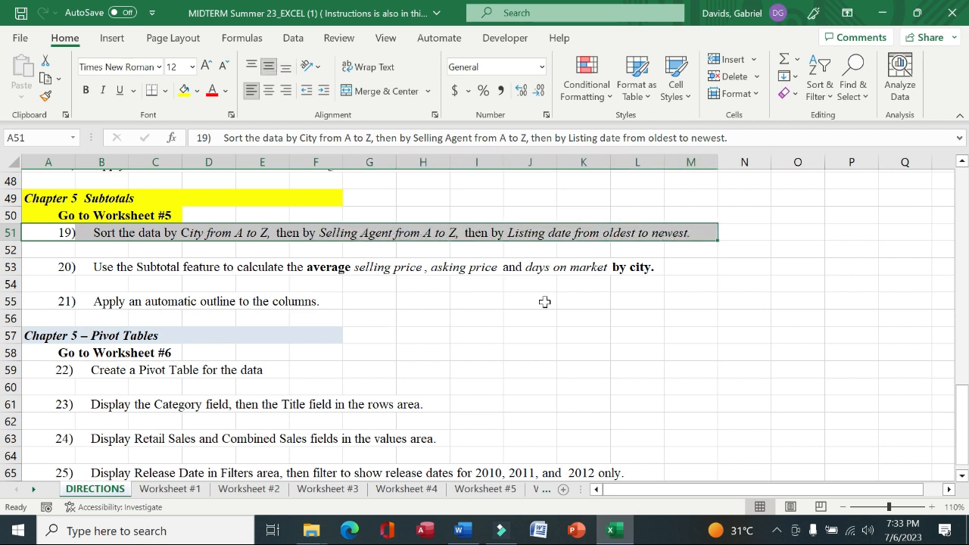
left_click(485, 489)
key("Left")
key("Up")
key("Up")
key("Up")
key("alt")
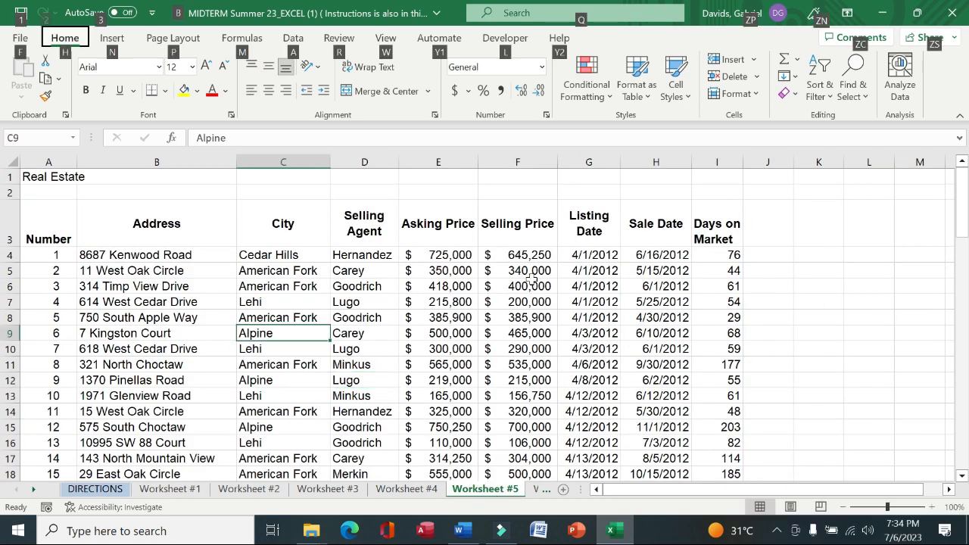
left_click(482, 301)
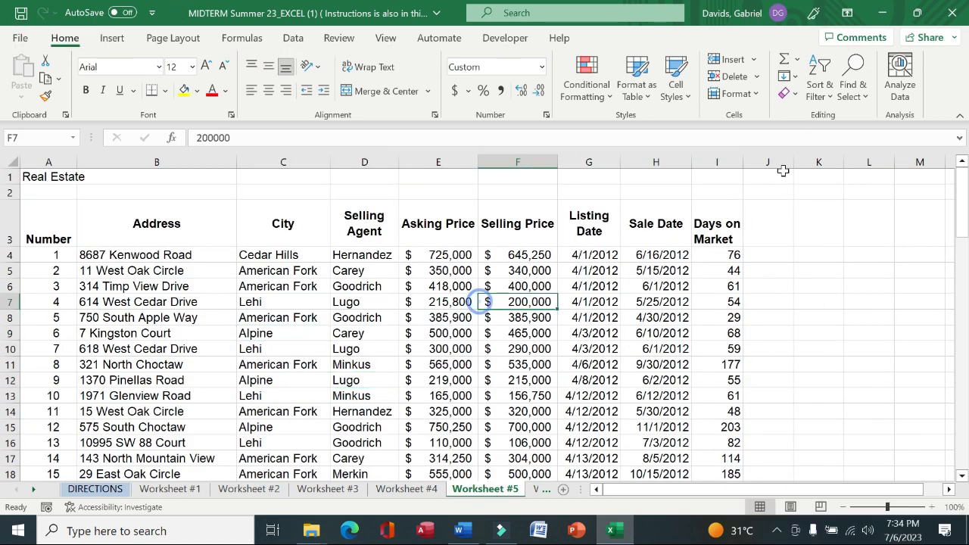
Open a custom sort for the real estate data and set the first level to sort by City
left_click(833, 103)
left_click(845, 166)
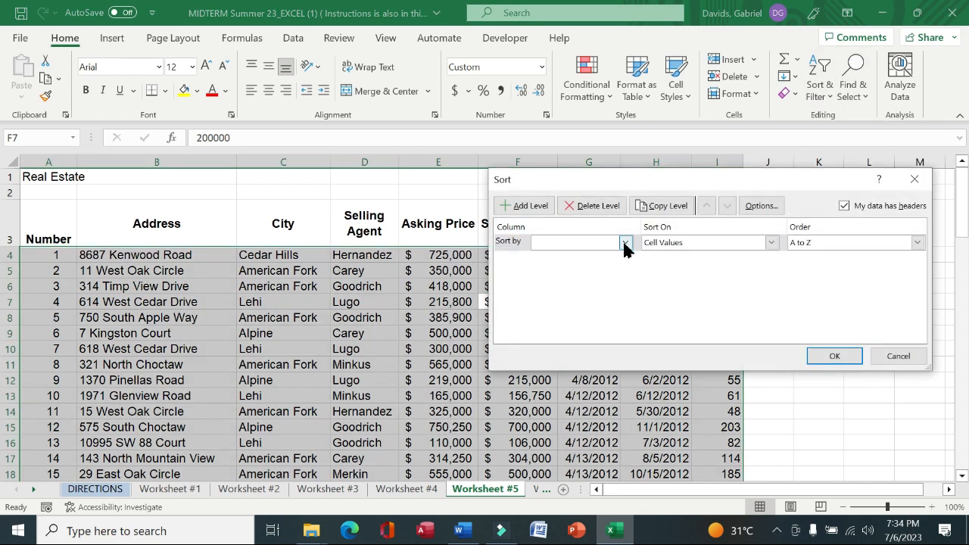
left_click(624, 242)
left_click(563, 279)
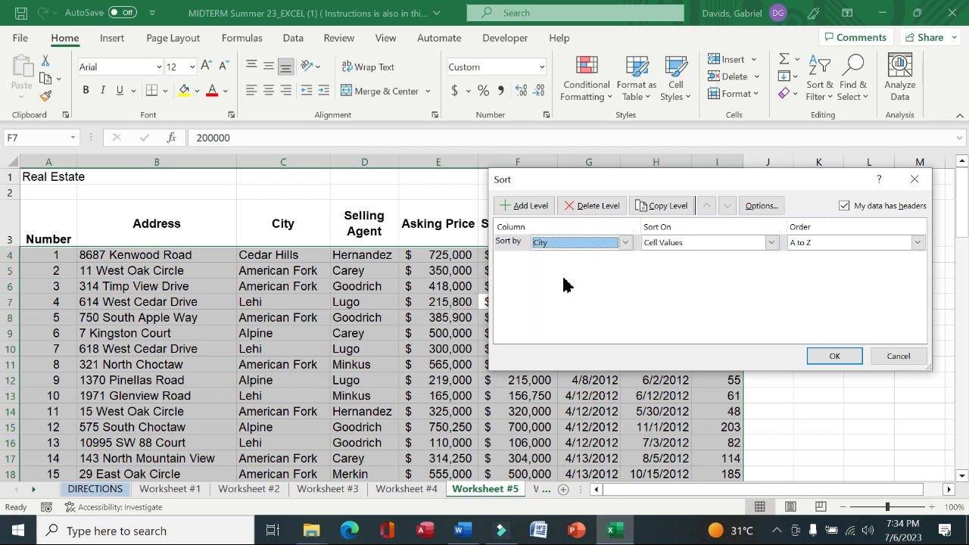
left_click(529, 207)
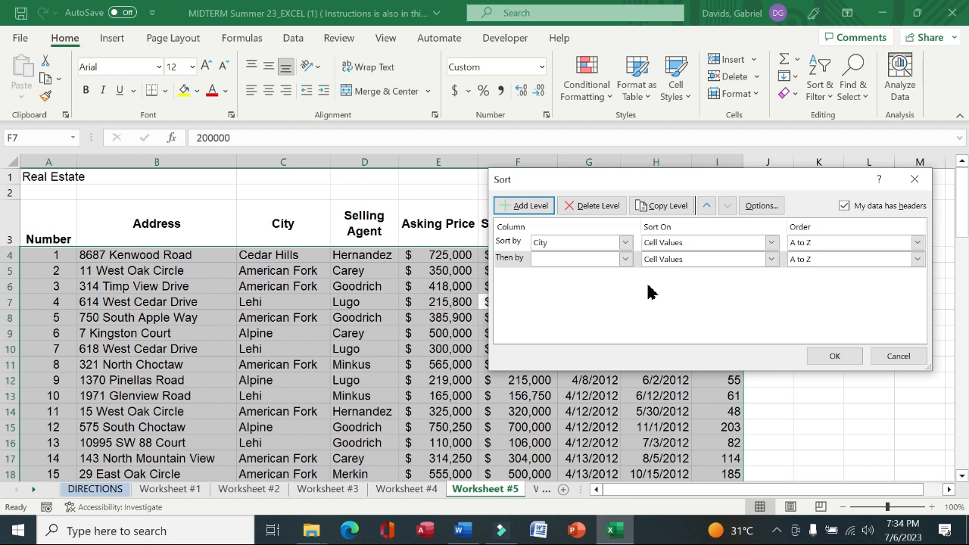
left_click(625, 259)
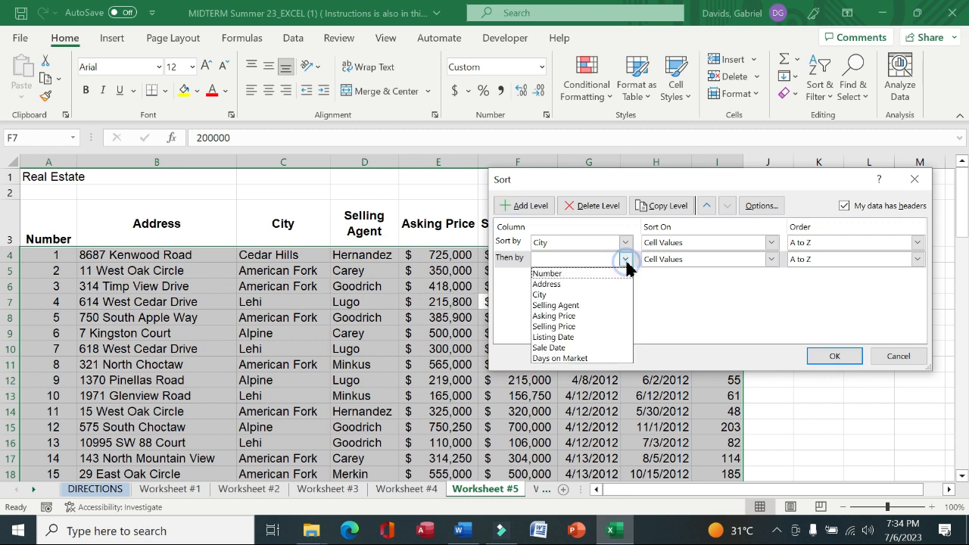
left_click(557, 338)
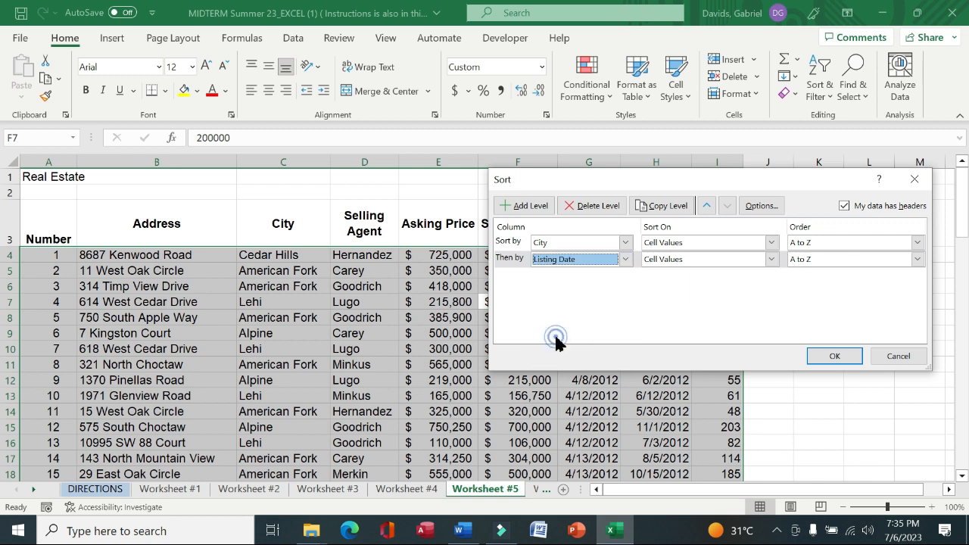
left_click(504, 209)
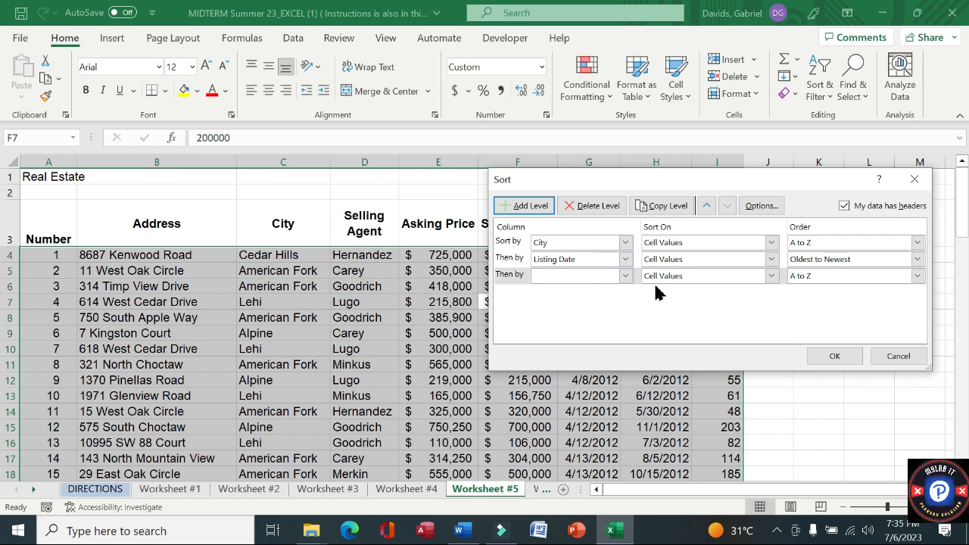
left_click(579, 260)
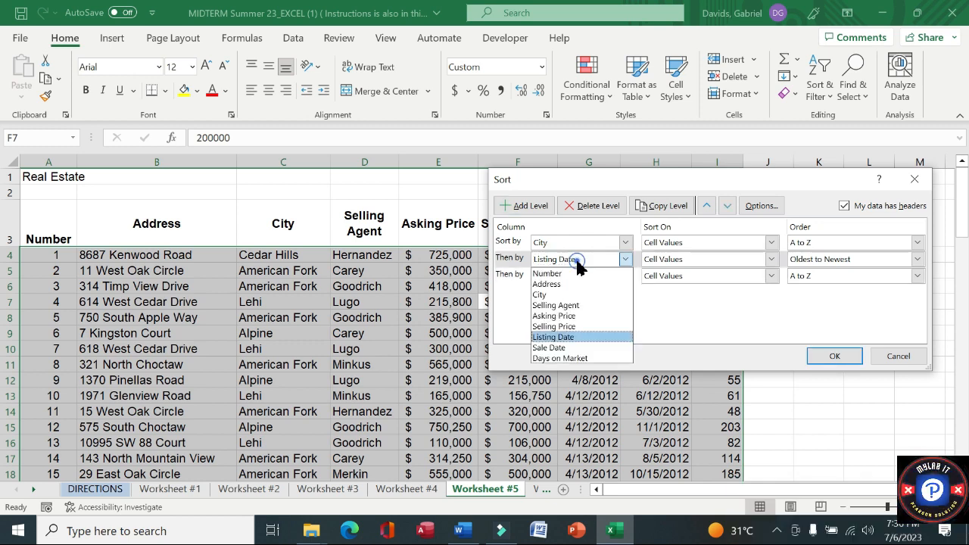
left_click(503, 315)
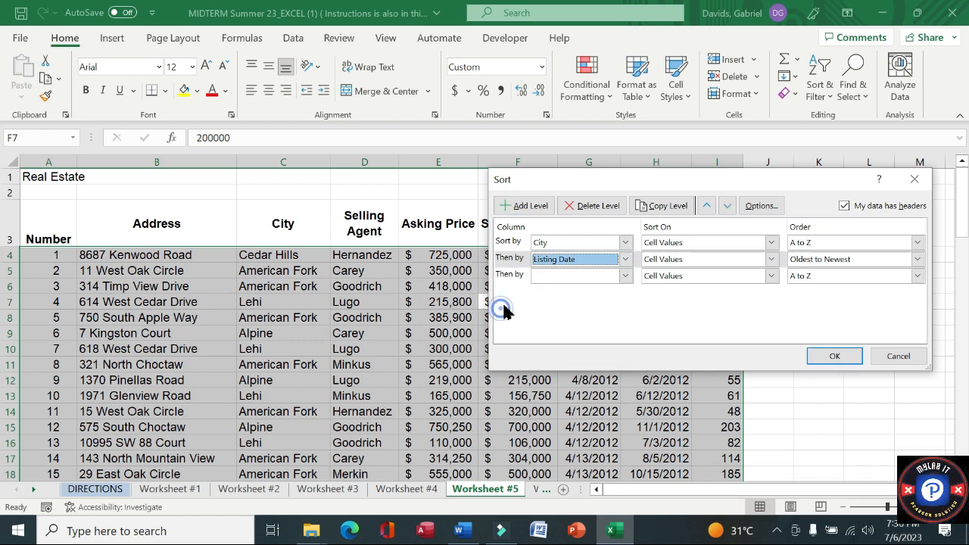
left_click(596, 209)
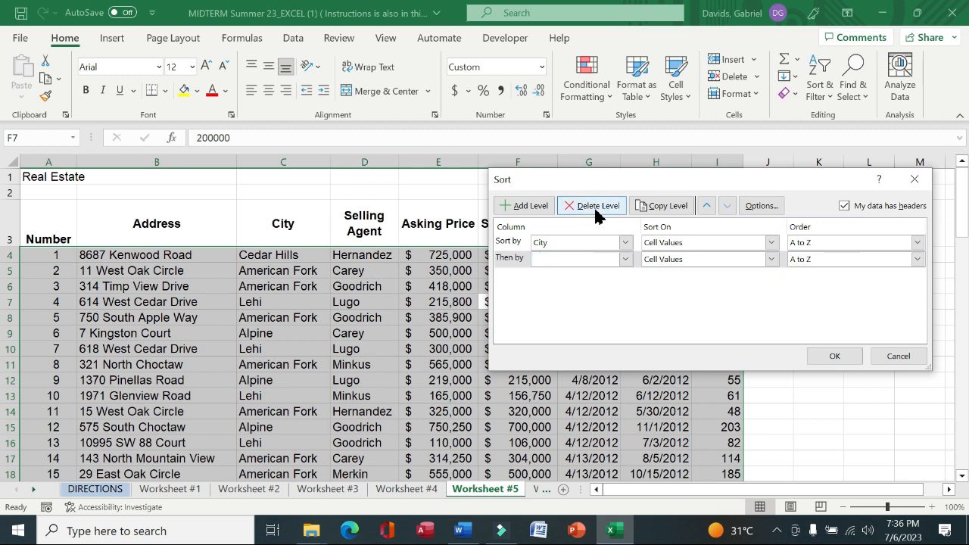
Add Selling Agent A to Z and Listing Date oldest to newest as further sort levels, and apply the sort
left_click(626, 260)
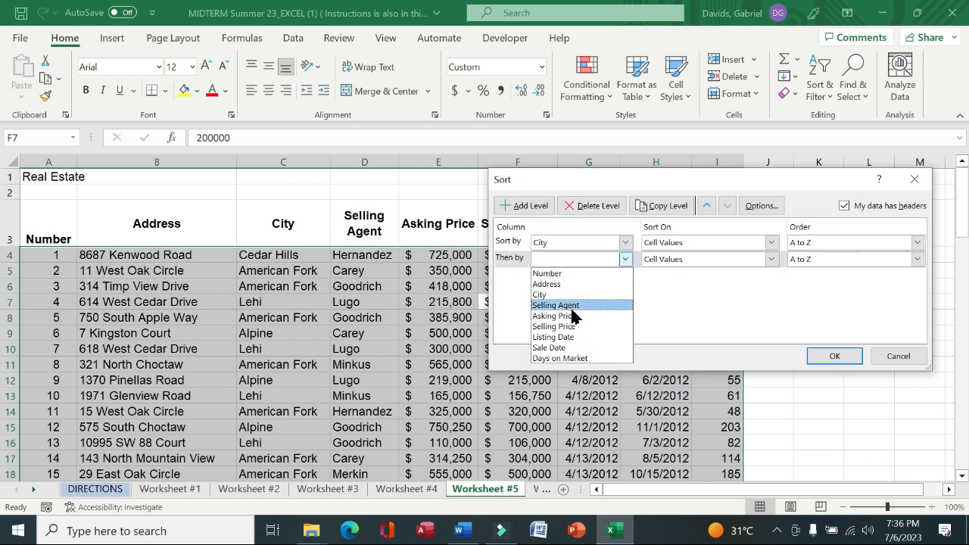
left_click(573, 306)
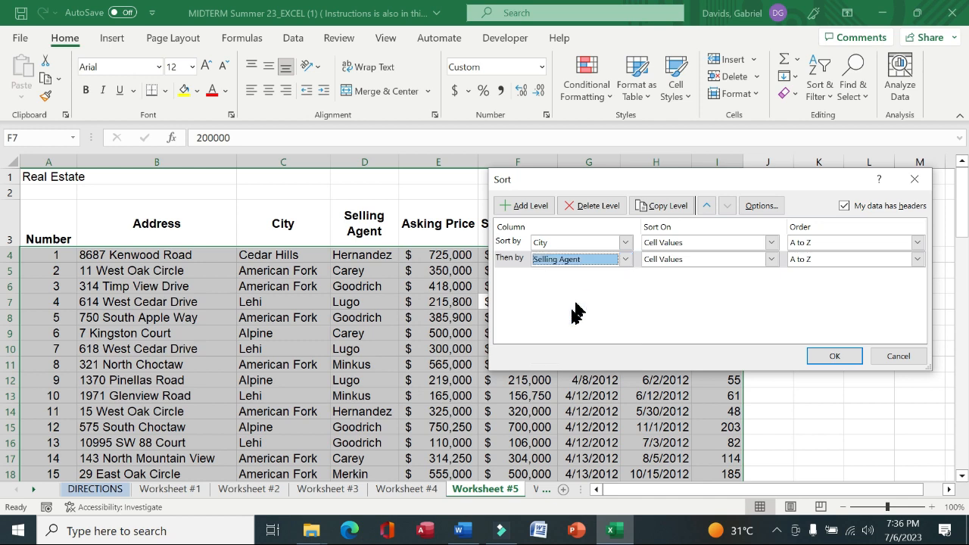
left_click(530, 206)
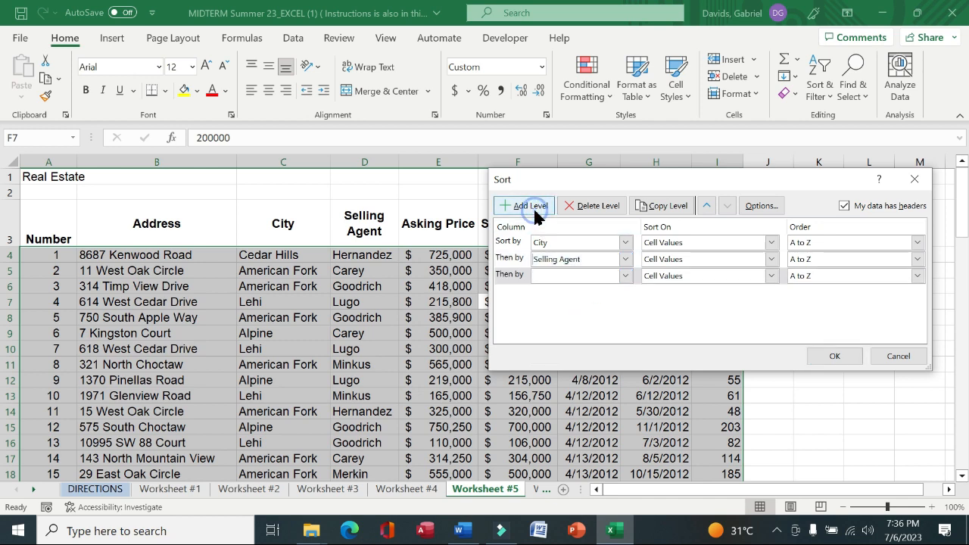
left_click(625, 277)
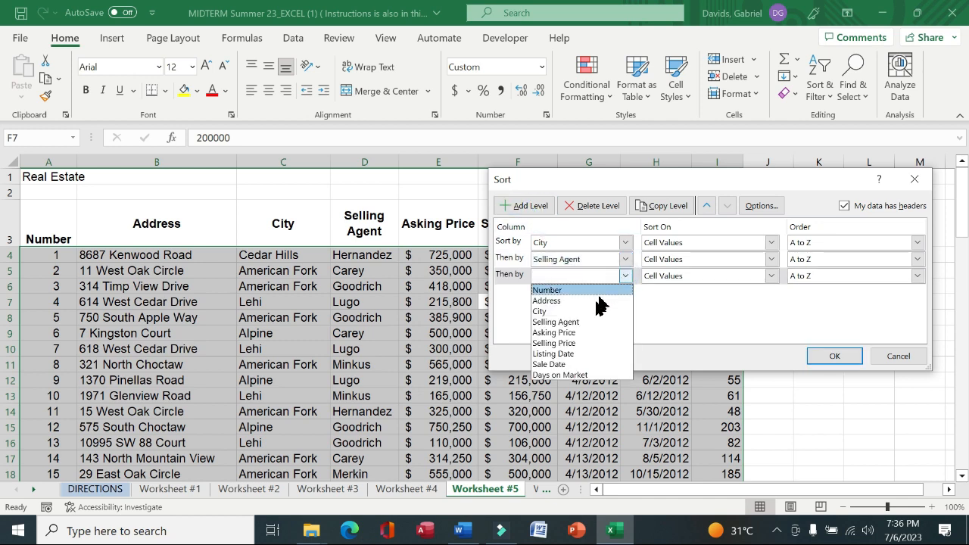
left_click(575, 354)
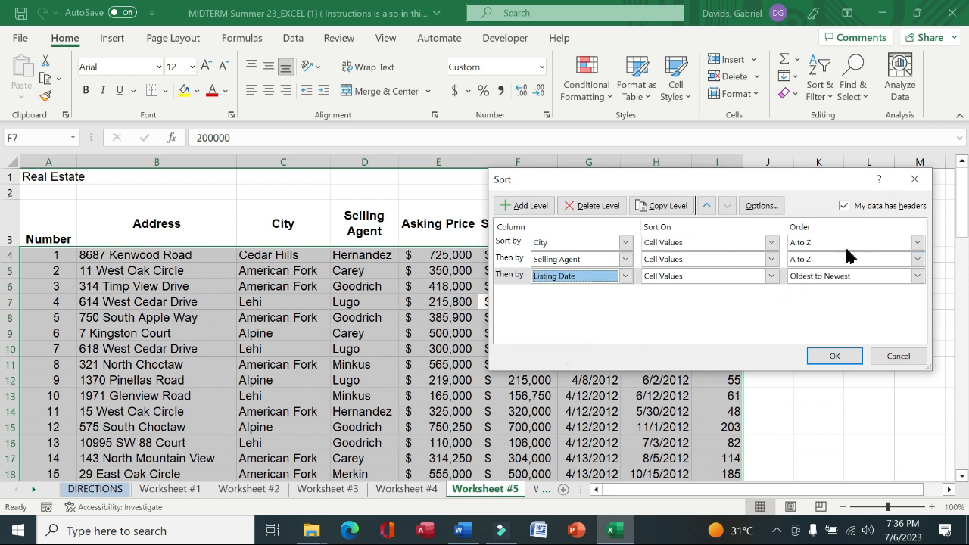
left_click(829, 353)
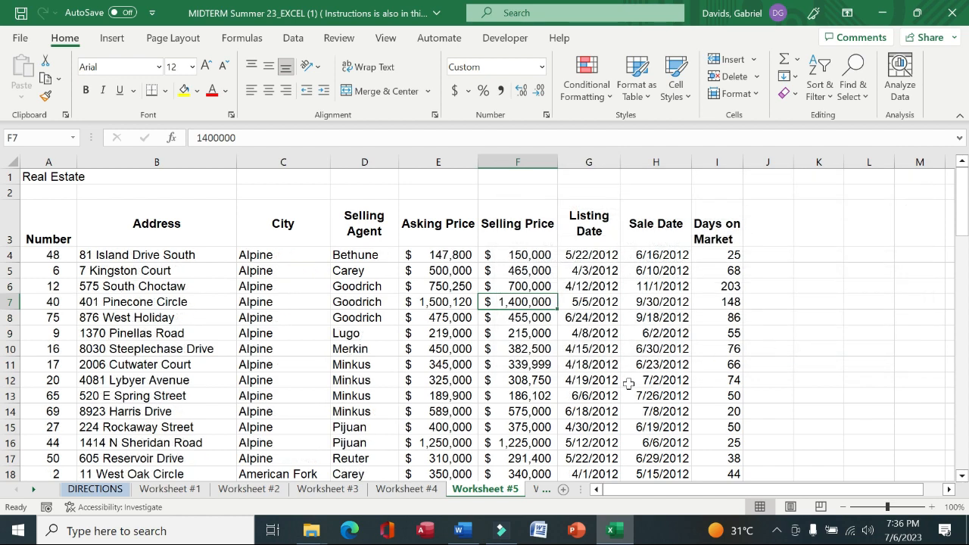
Read instruction 20 on the directions sheet and return to Worksheet #5
left_click(98, 490)
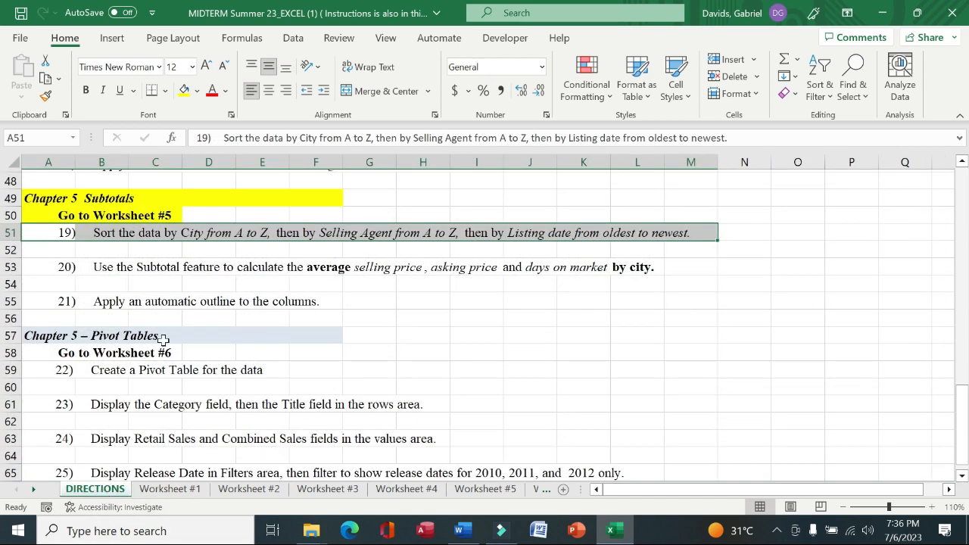
left_click_drag(50, 266, 648, 271)
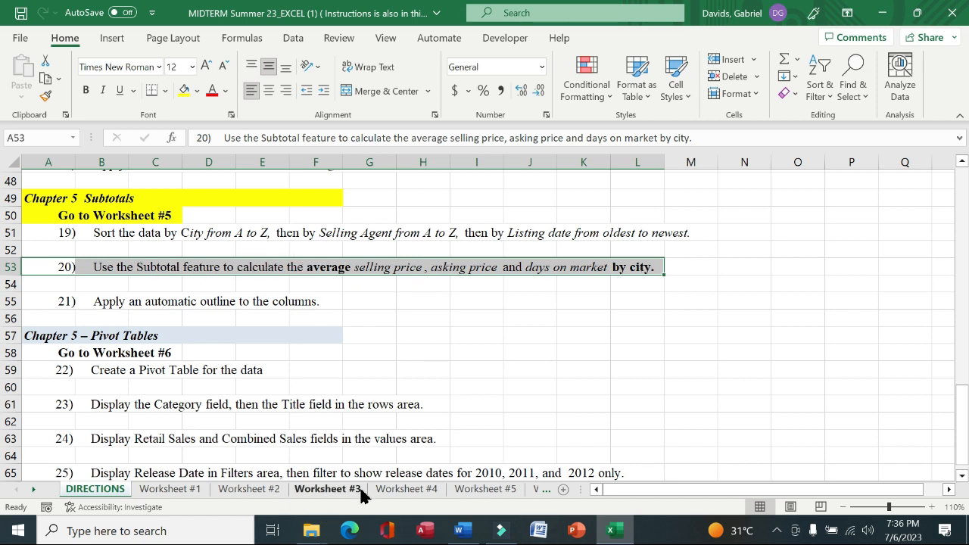
left_click(489, 489)
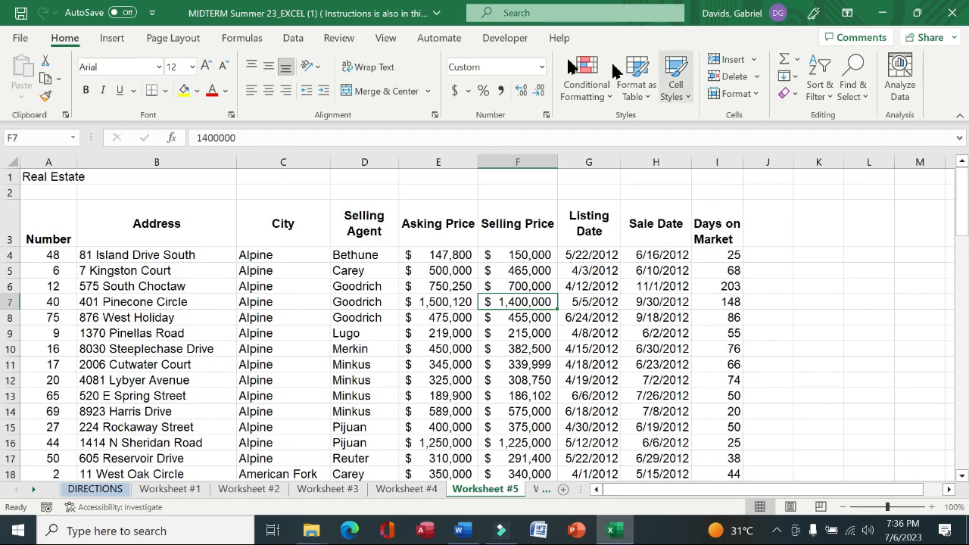
Add subtotals at each change in City using Average on Asking Price, Selling Price and Days on Market
left_click(287, 39)
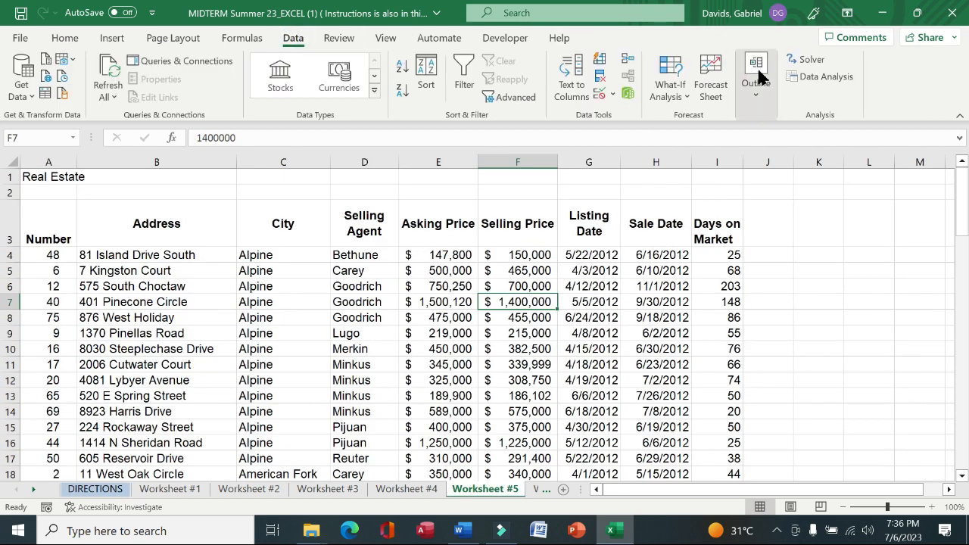
left_click(755, 85)
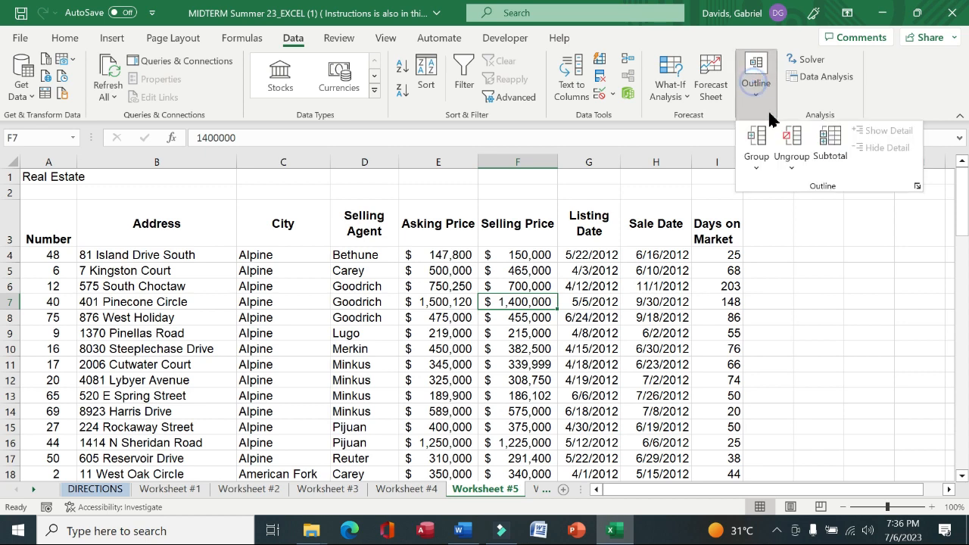
left_click(831, 155)
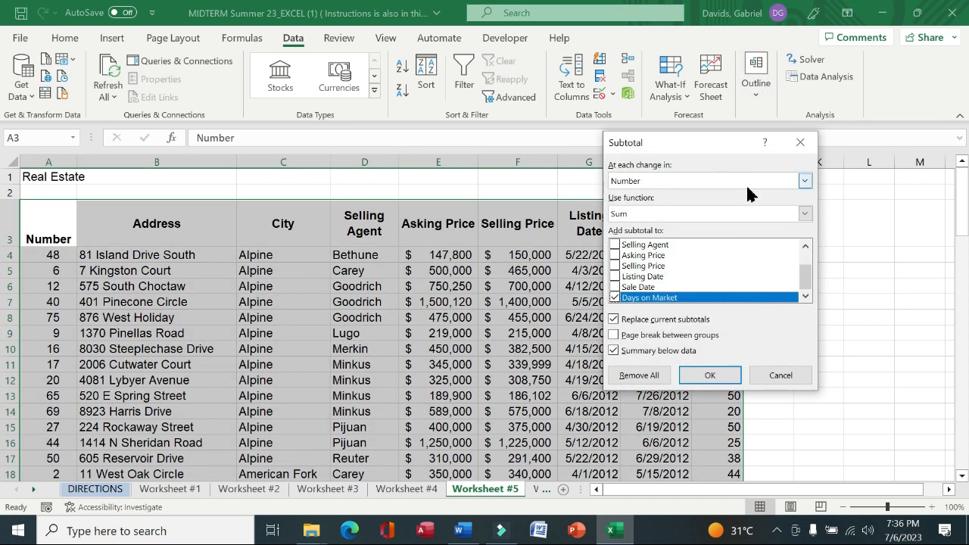
left_click(806, 182)
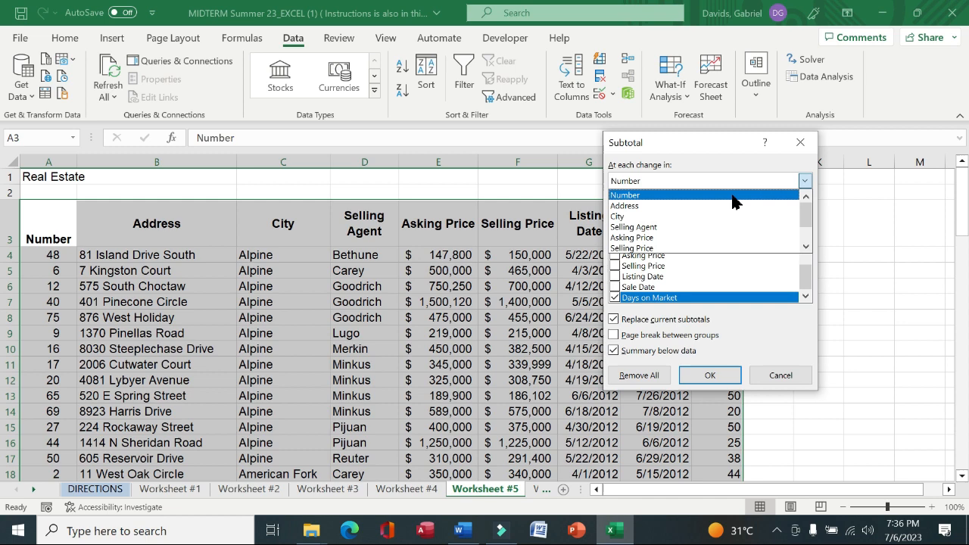
left_click(661, 220)
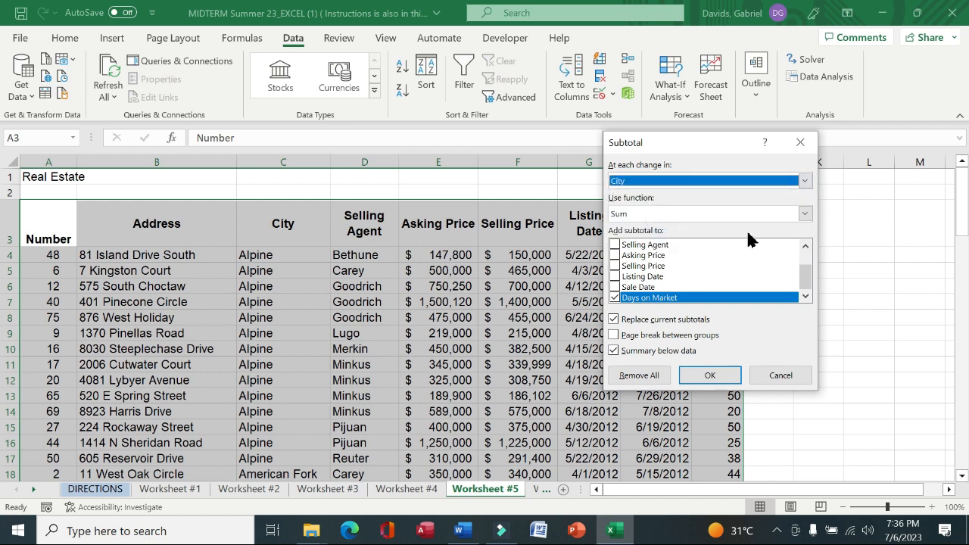
left_click(805, 214)
left_click(683, 250)
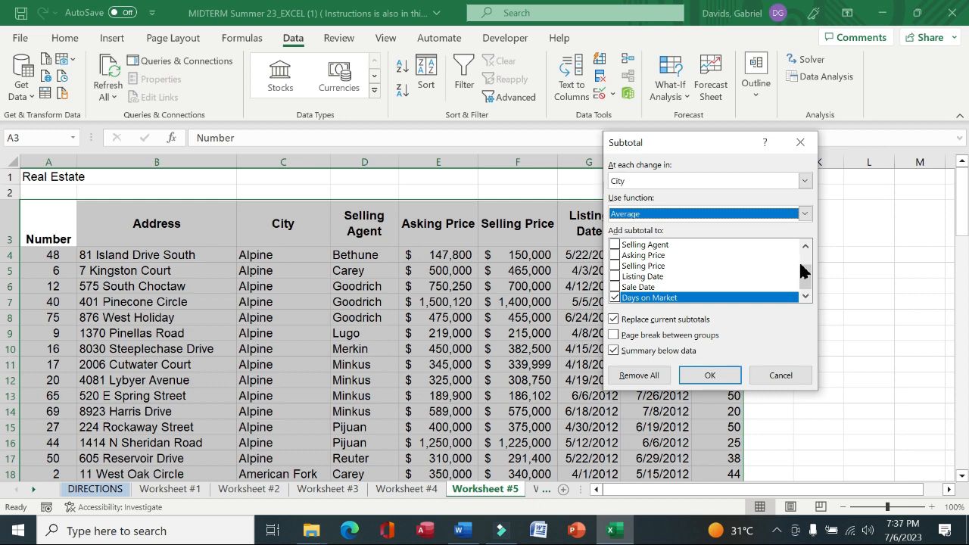
left_click(615, 266)
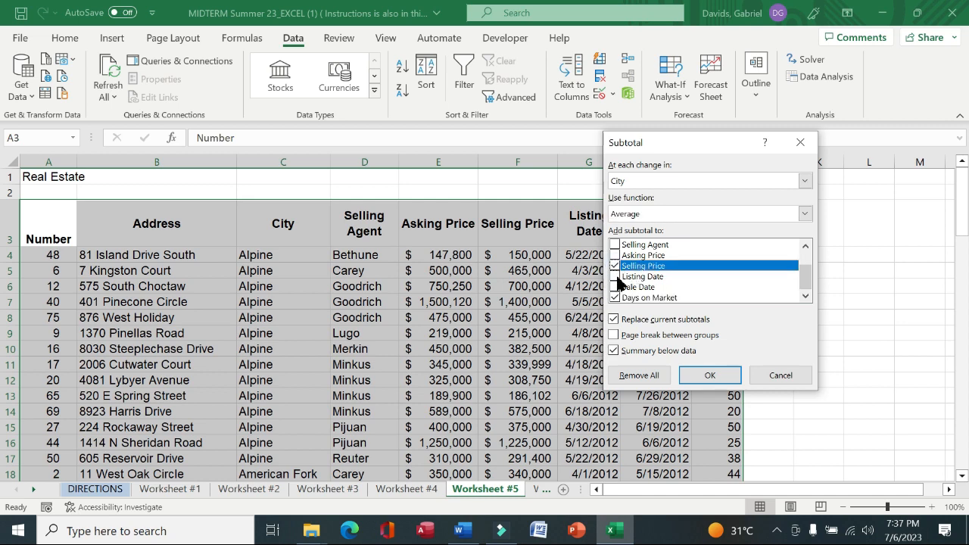
left_click(615, 256)
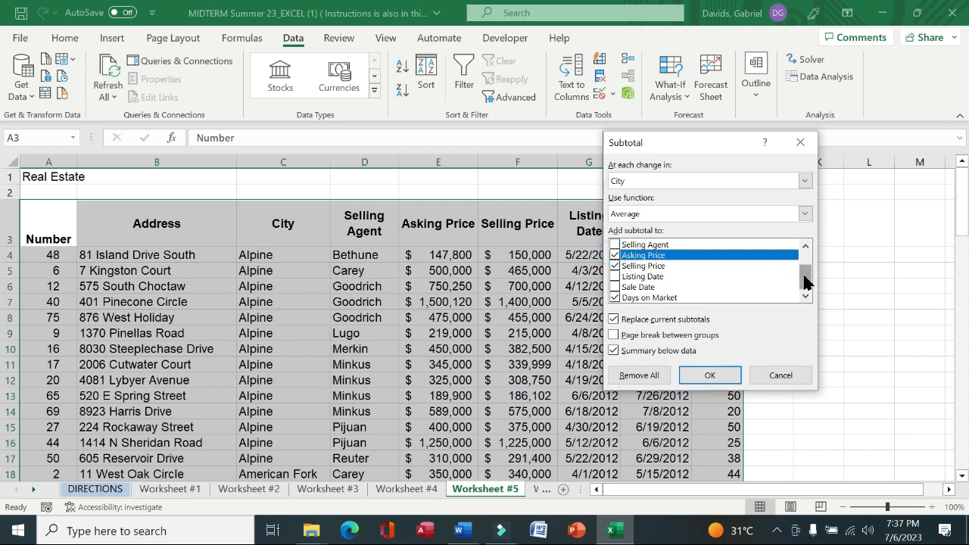
mouse_move(805, 276)
left_mouse_down()
mouse_move(806, 258)
mouse_move(806, 292)
left_mouse_up()
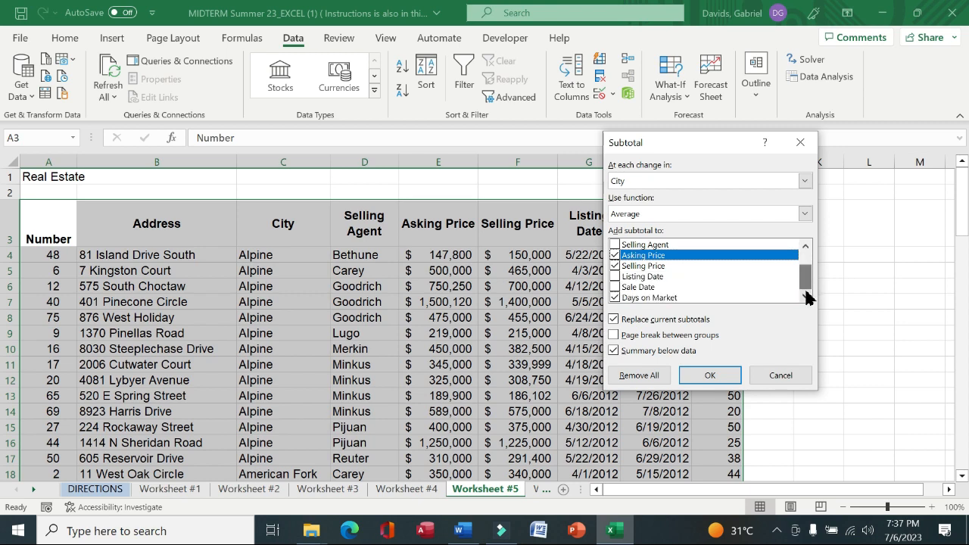
left_click(710, 376)
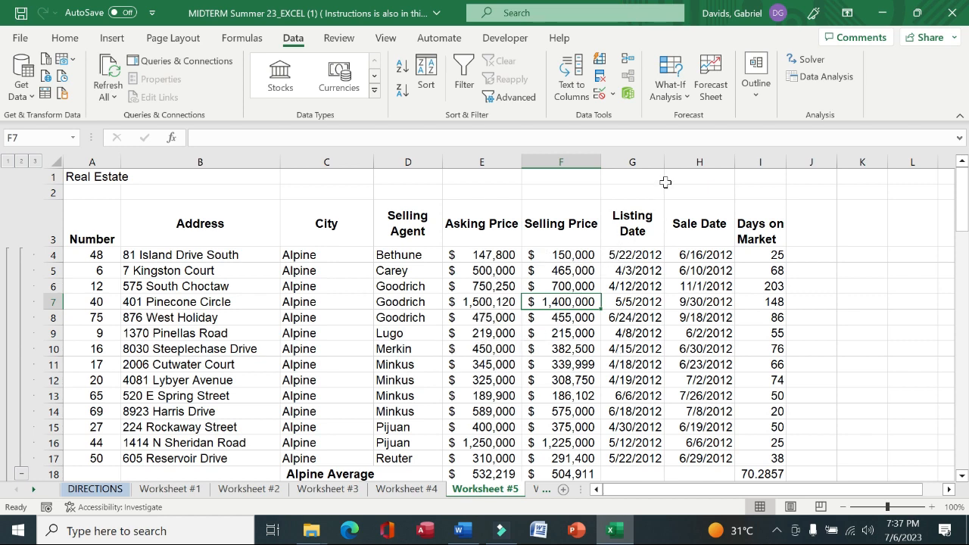
Read instruction 21, then apply an automatic outline to the Worksheet #5 columns
left_click(85, 491)
left_click_drag(64, 303, 312, 303)
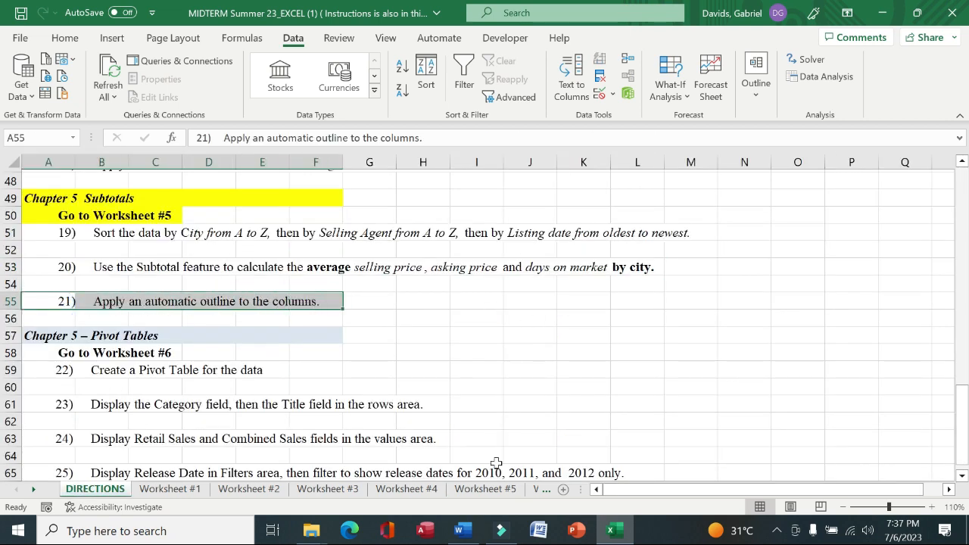
left_click(485, 489)
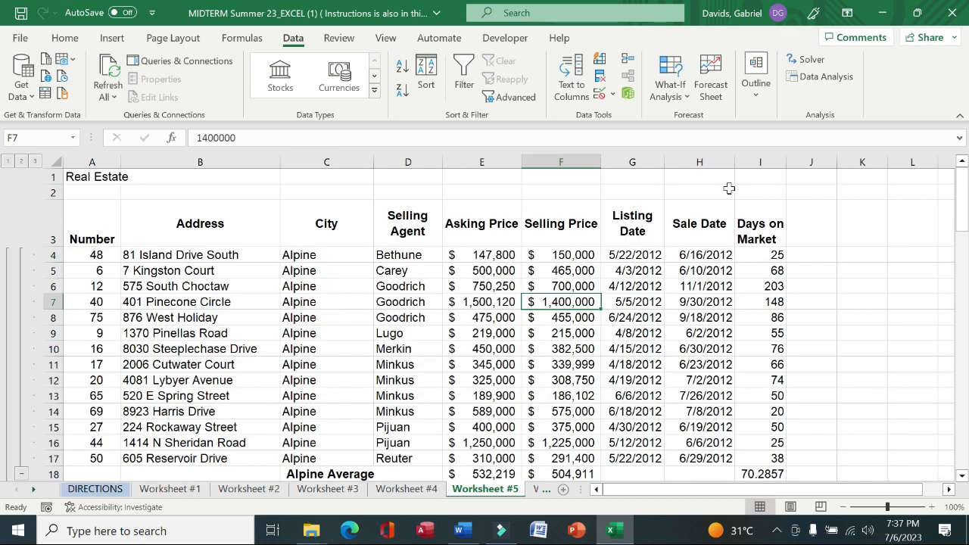
left_click(754, 85)
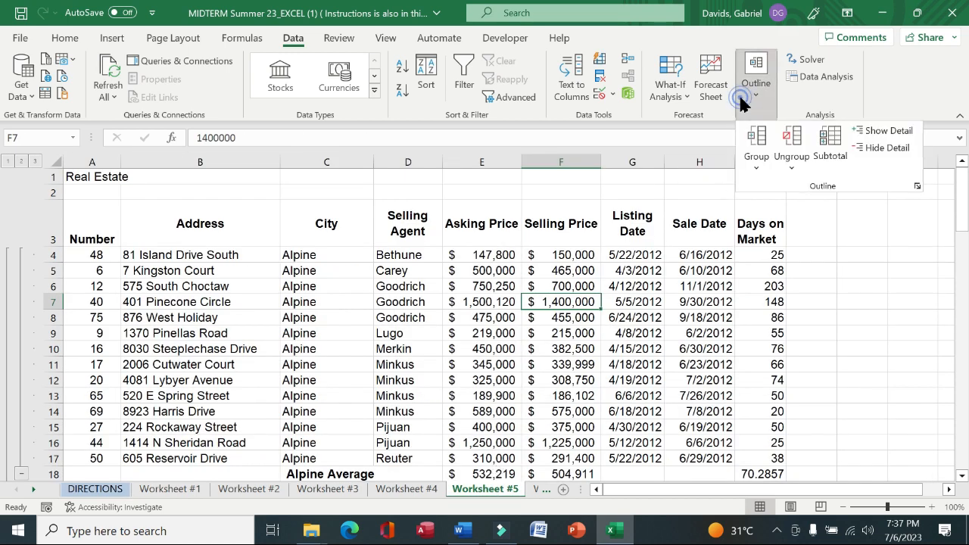
left_click(750, 165)
left_click(771, 216)
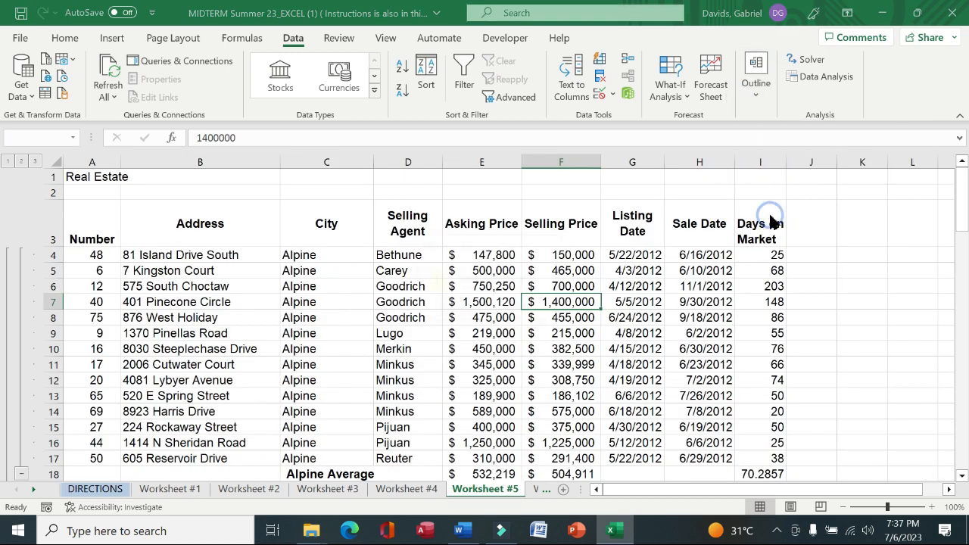
left_click(462, 309)
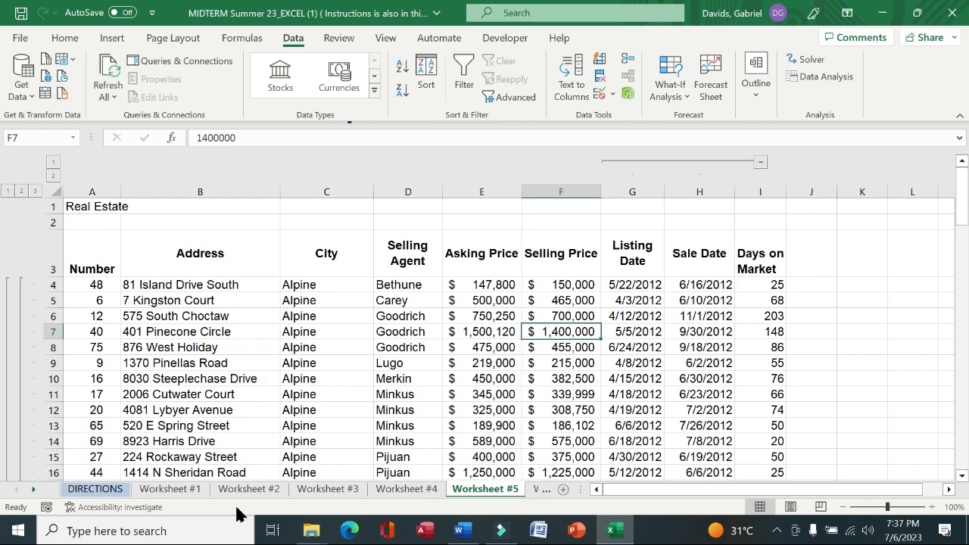
Highlight the Chapter 5 – Pivot Tables and Go to Worksheet #6 headings on the directions sheet in yellow
left_click(96, 489)
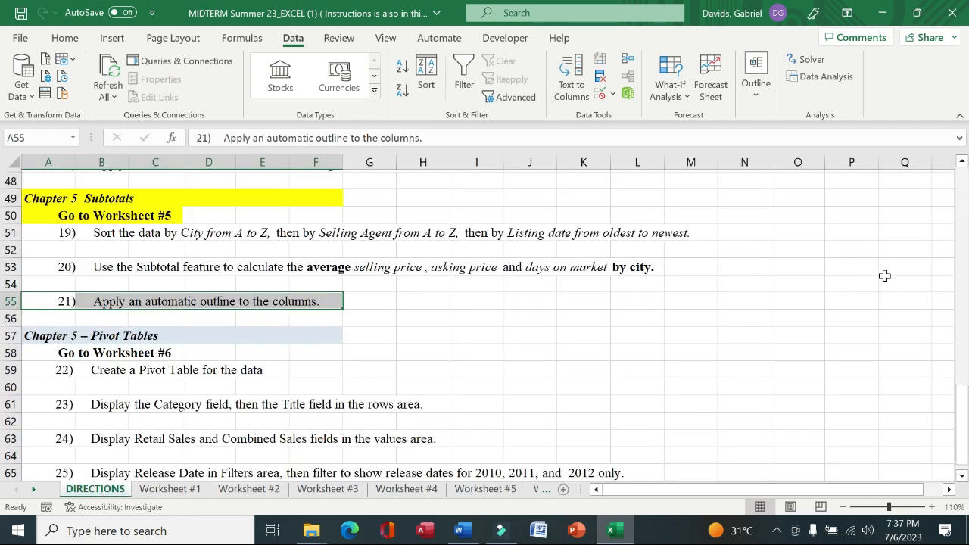
left_click(966, 280)
left_click_drag(966, 344, 966, 433)
left_click_drag(47, 335, 305, 342)
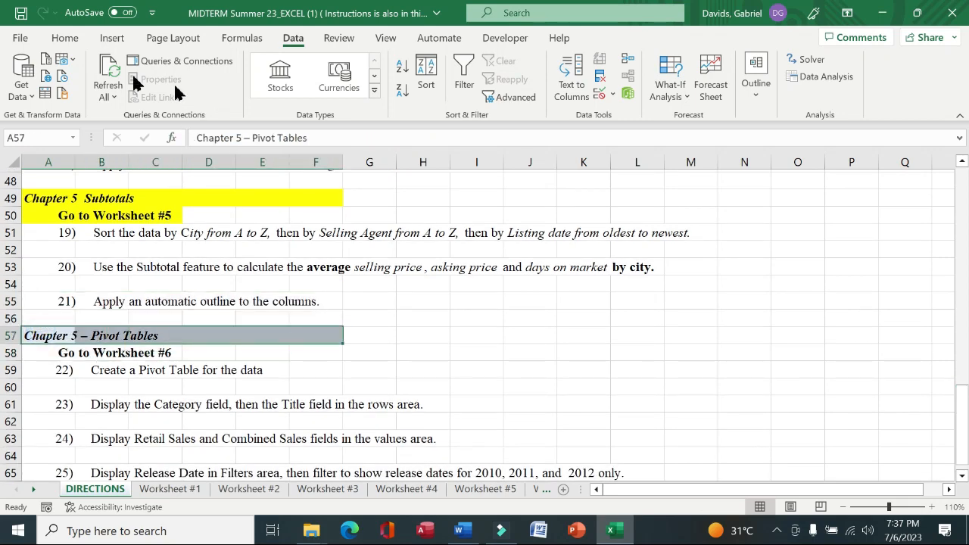
left_click(65, 39)
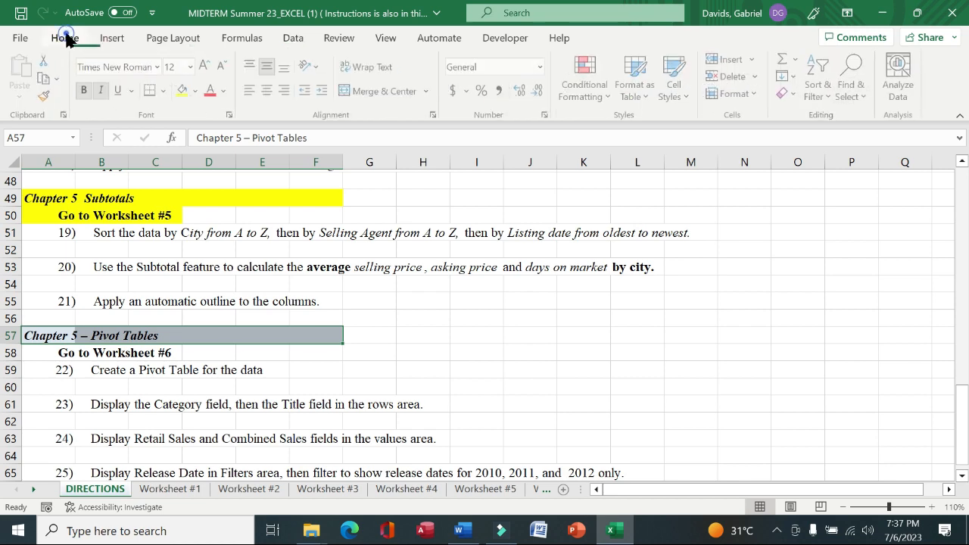
left_click(182, 92)
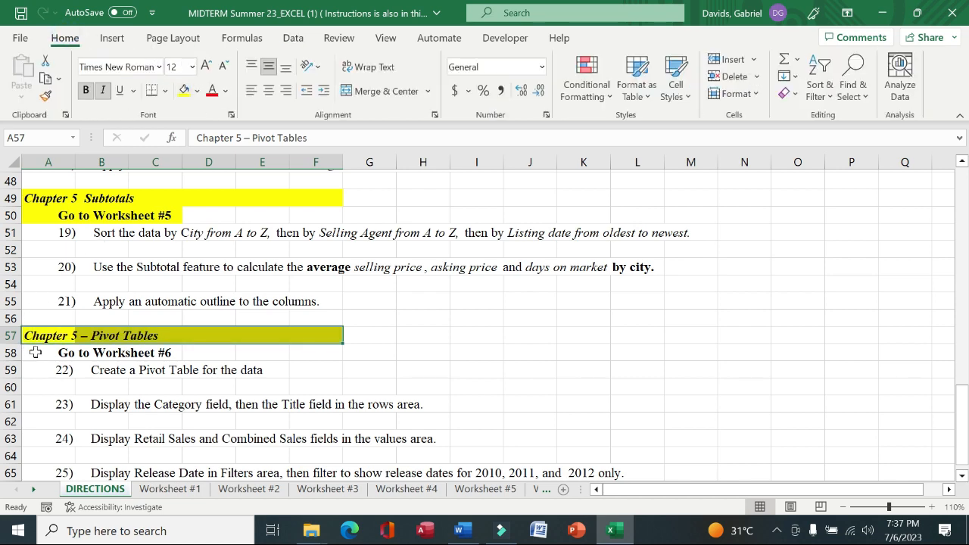
left_click_drag(35, 353, 140, 353)
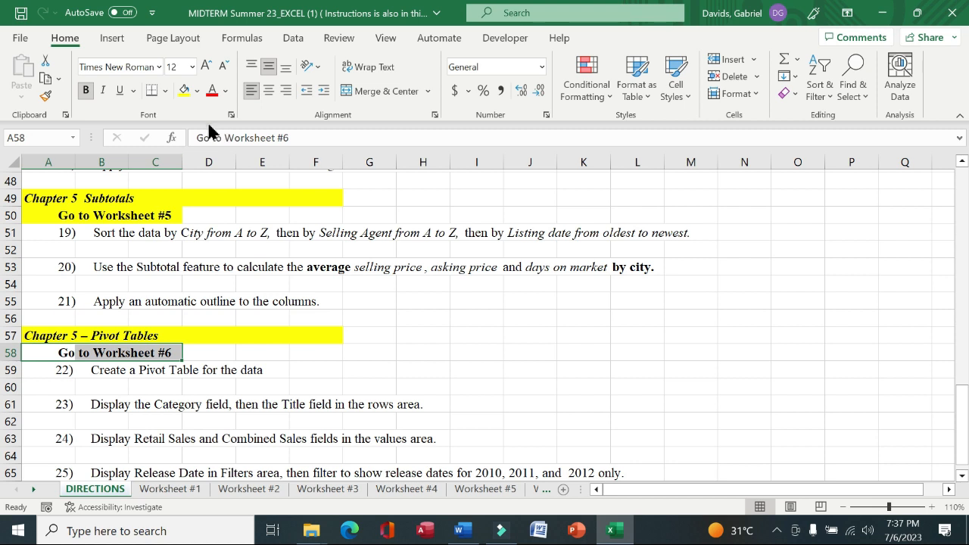
left_click(184, 92)
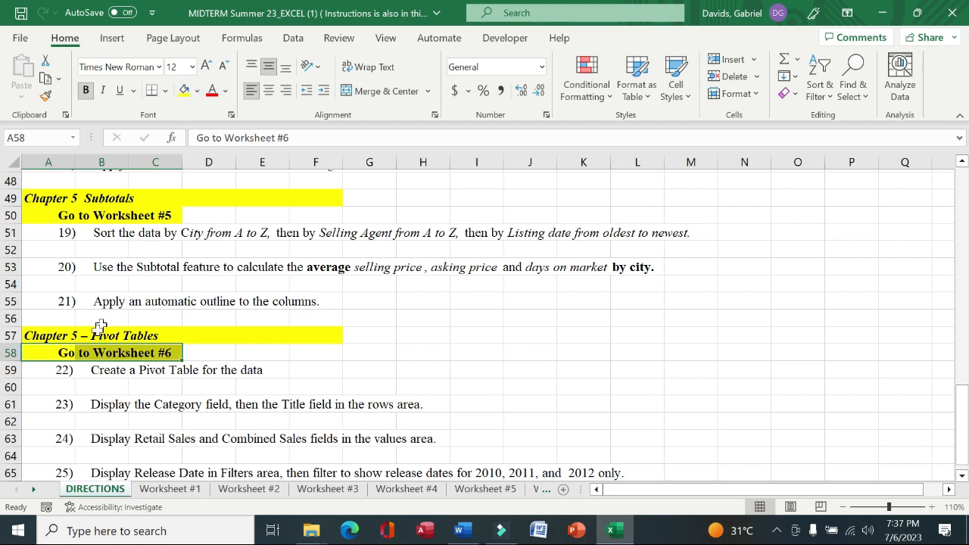
Read instruction 22, then create a PivotTable from the Worksheet 6 data, placed on the existing worksheet at cell A43
left_click_drag(37, 373, 257, 371)
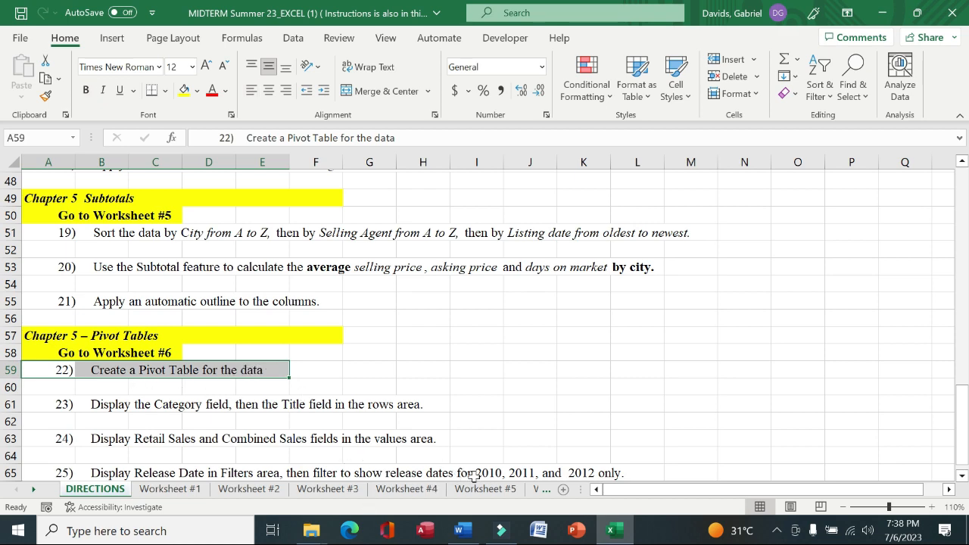
left_click(541, 490)
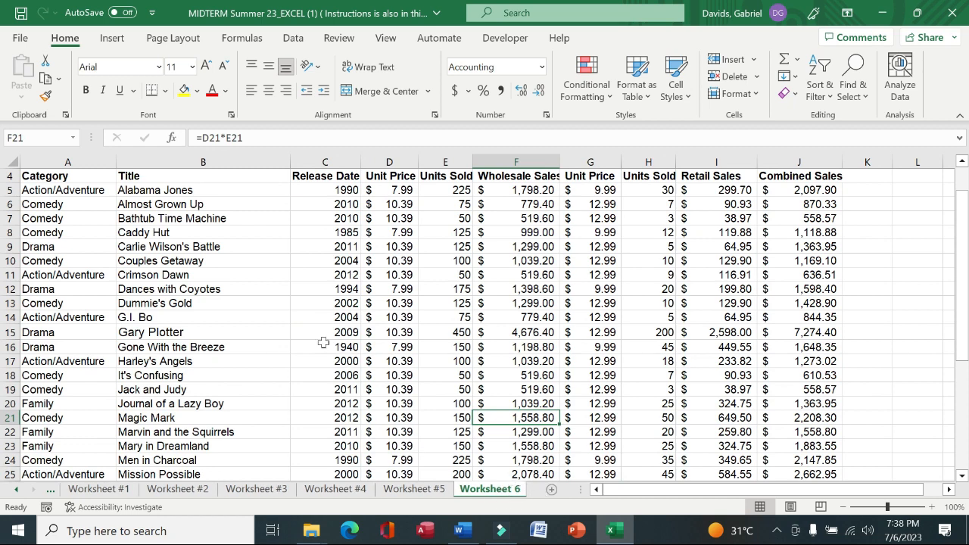
left_click(237, 261)
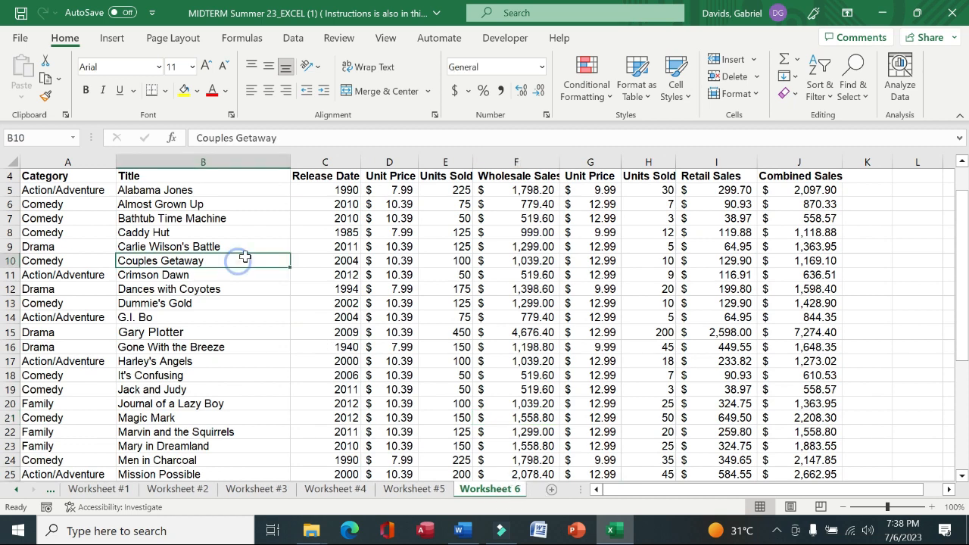
left_click(118, 41)
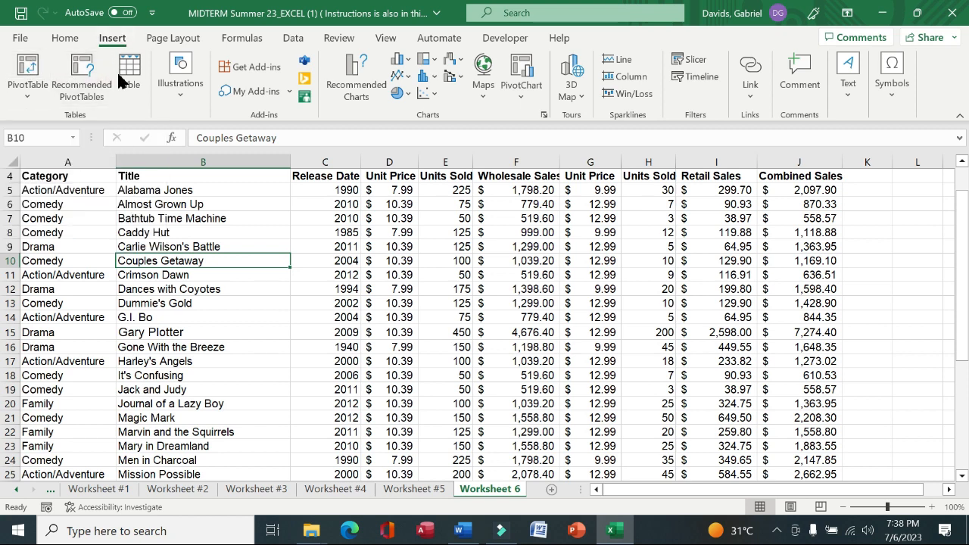
left_click(27, 88)
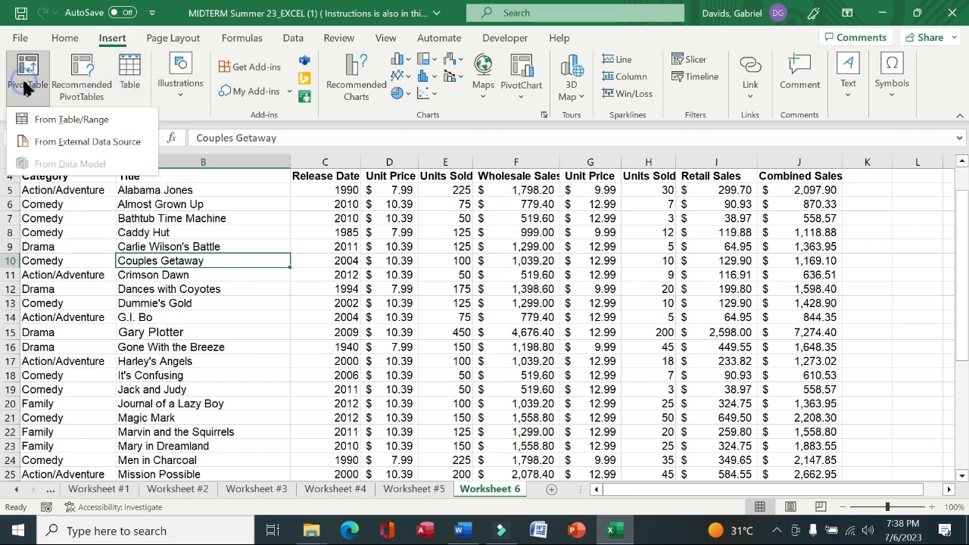
left_click(68, 119)
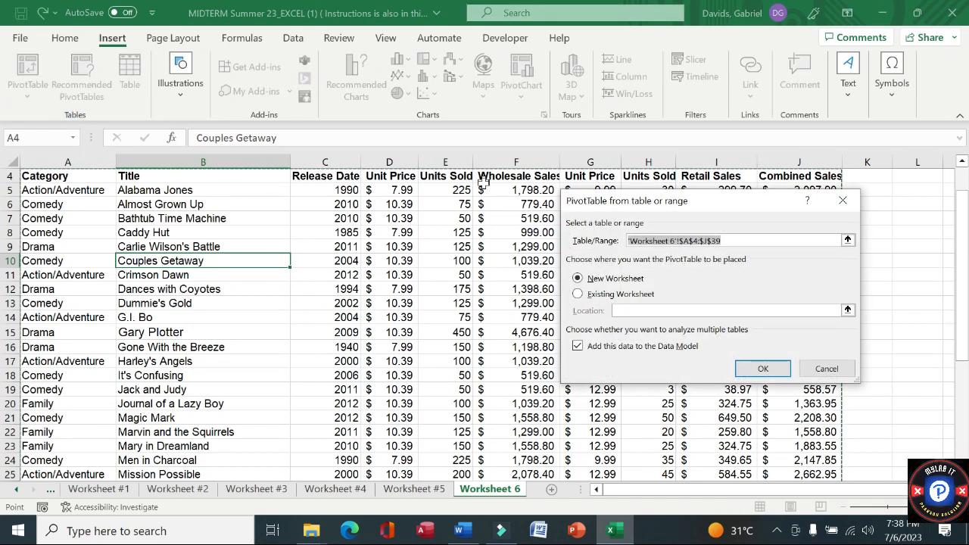
left_click(579, 296)
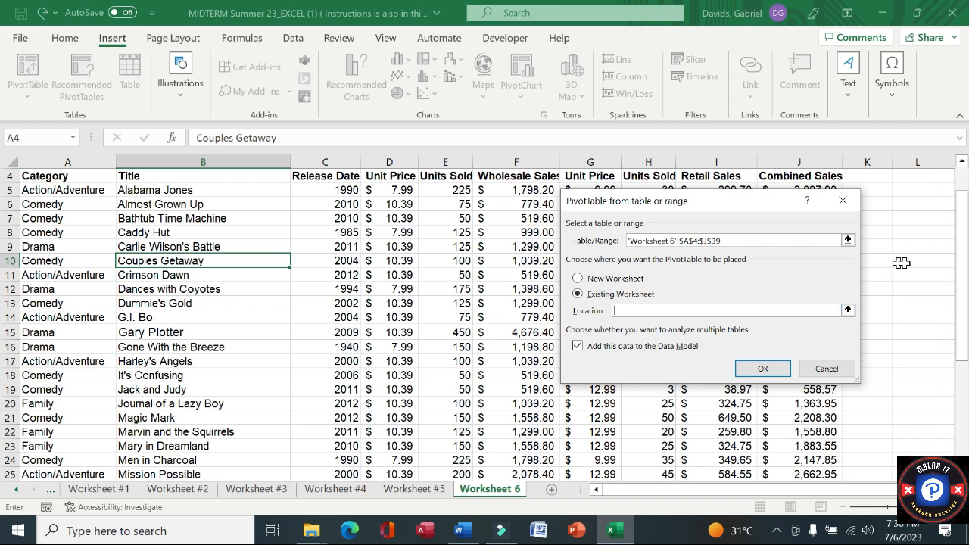
left_click_drag(959, 243, 943, 420)
left_click_drag(961, 381, 960, 451)
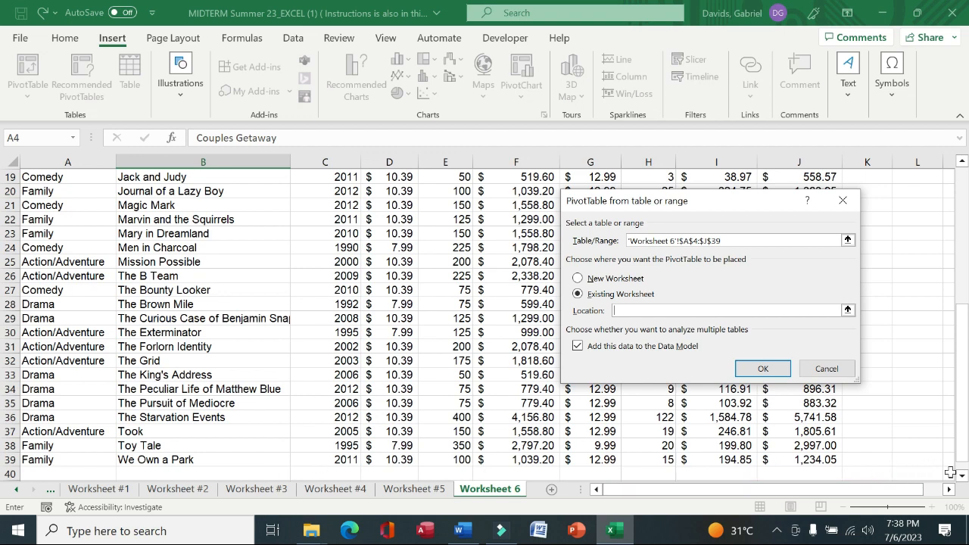
left_click(963, 476)
left_click(963, 477)
left_click(963, 477)
left_click(964, 477)
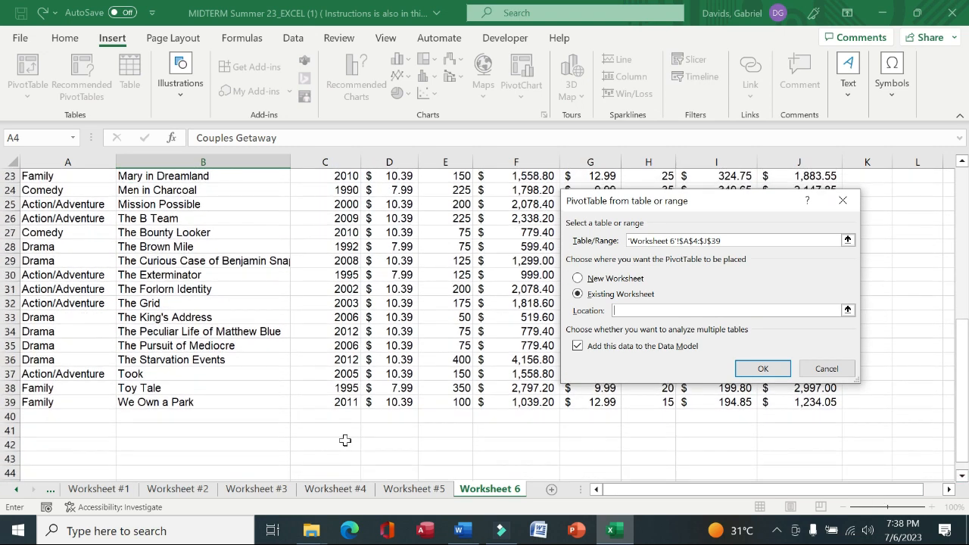
left_click(52, 459)
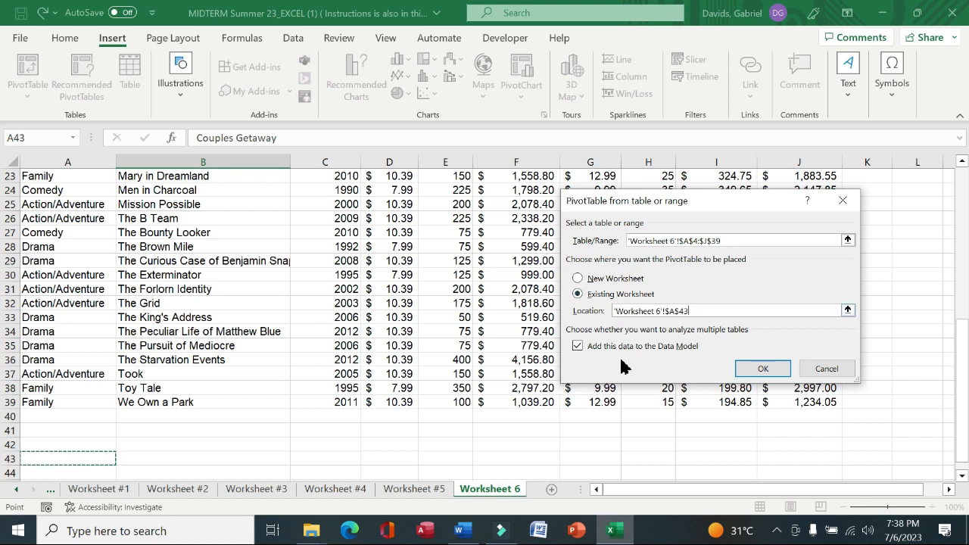
left_click(753, 369)
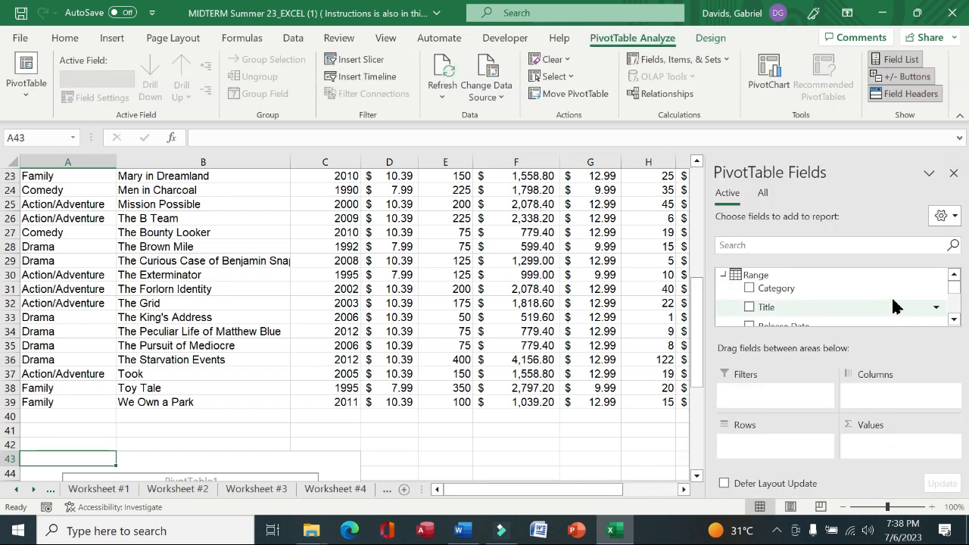
Read instruction 23, then add the Category field and then the Title field to the pivot table's rows
left_click_drag(695, 318, 686, 405)
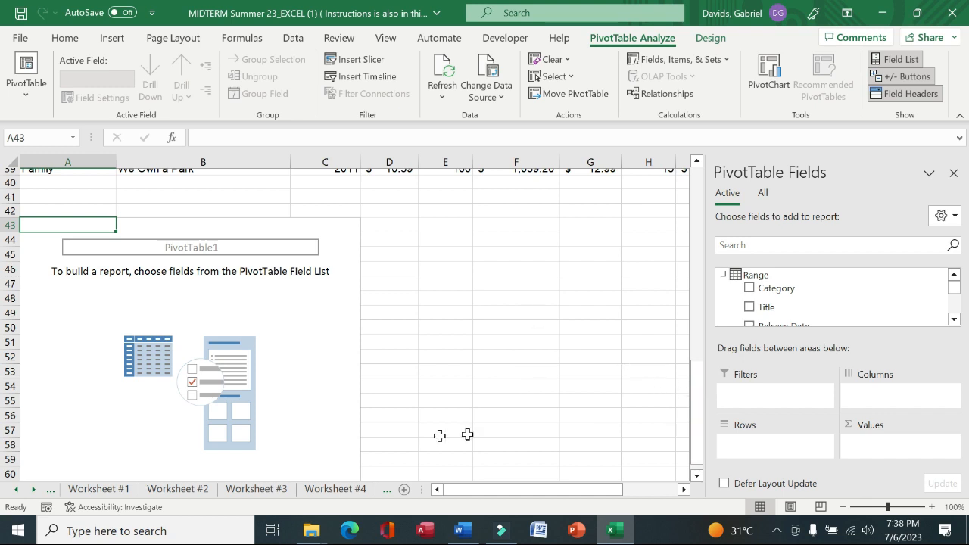
left_click(17, 489)
left_click(93, 490)
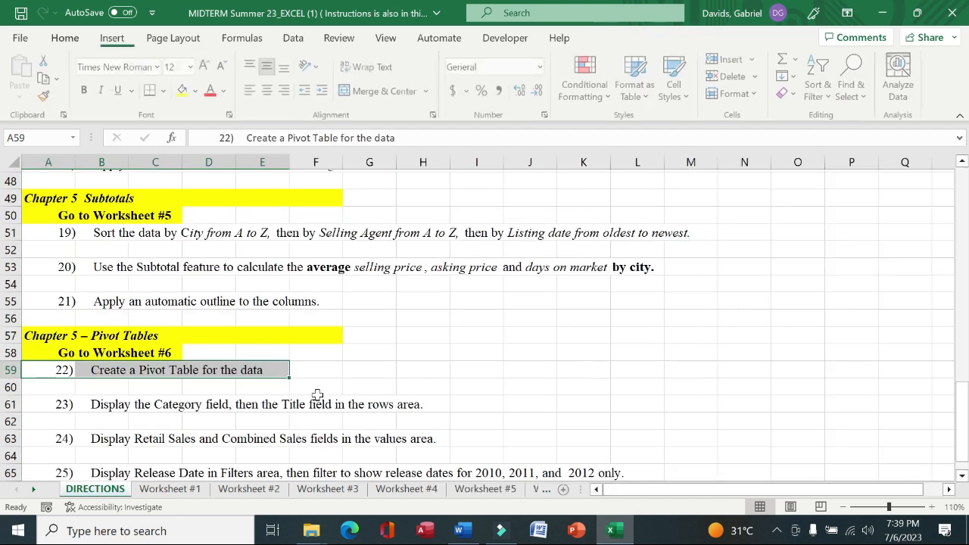
left_click_drag(43, 409, 420, 406)
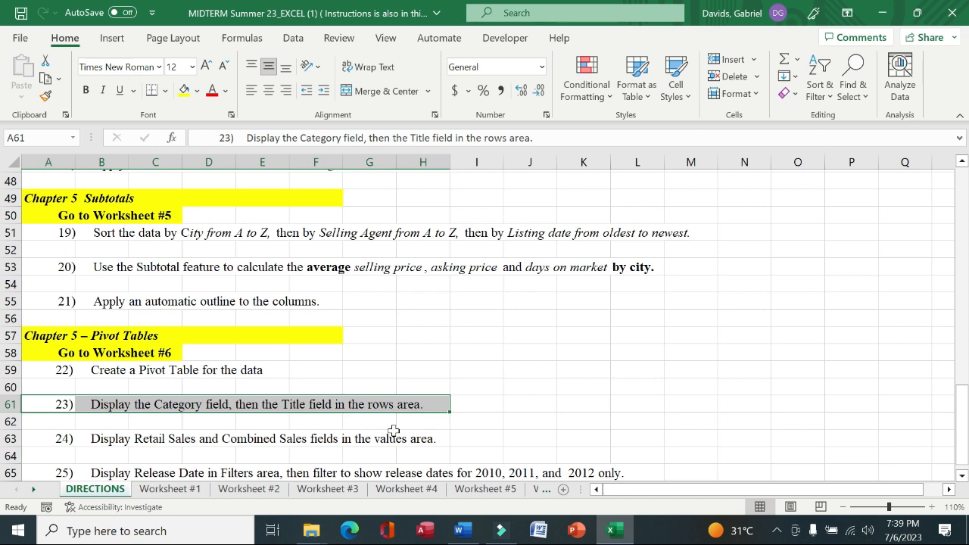
left_click(546, 490)
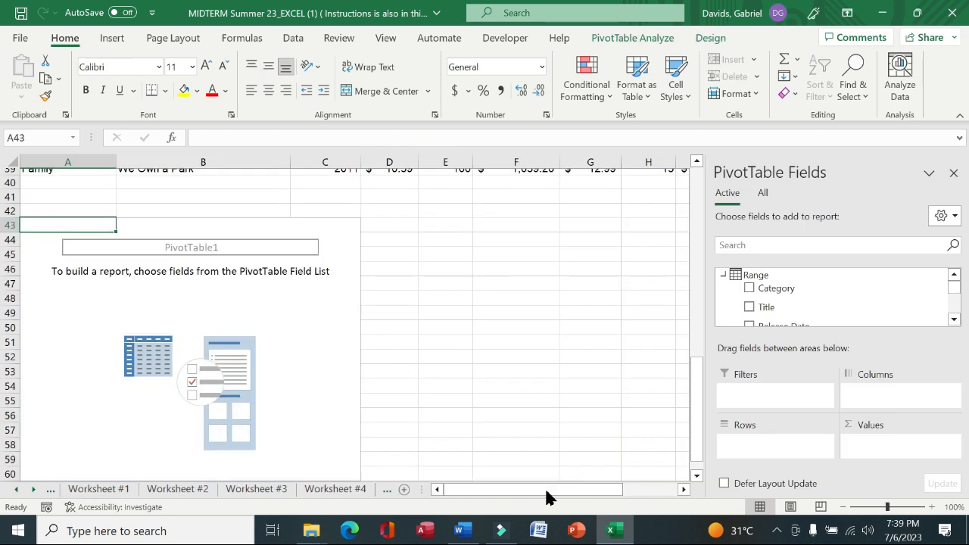
left_click(749, 290)
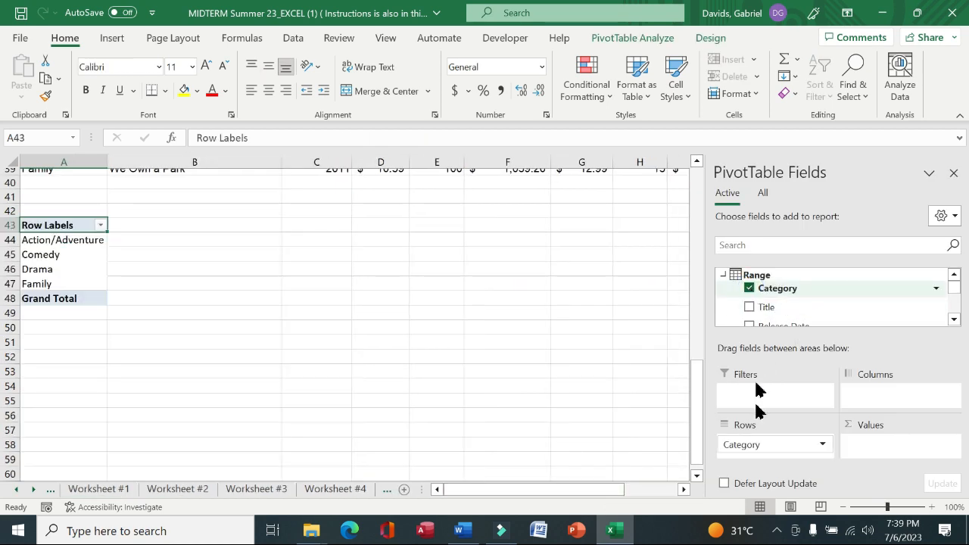
left_click(749, 307)
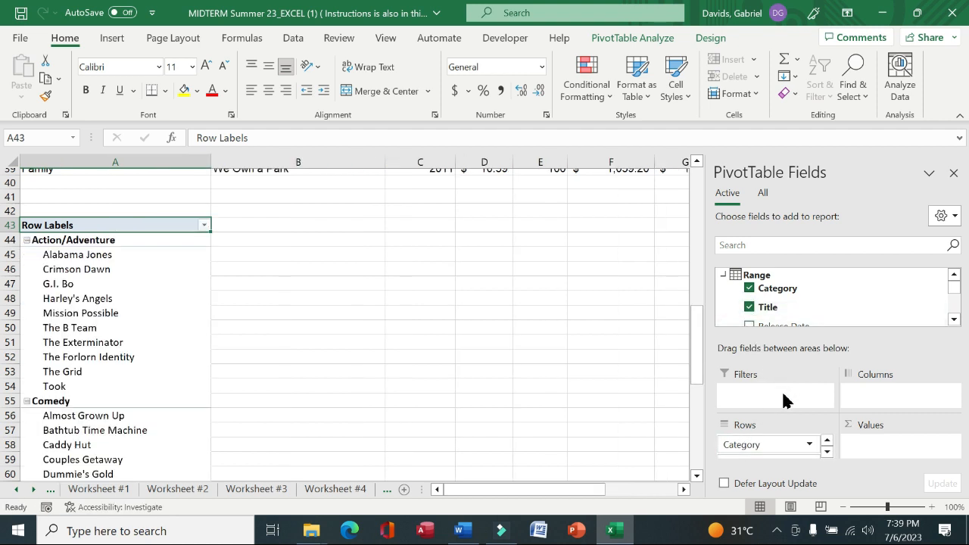
left_click(827, 452)
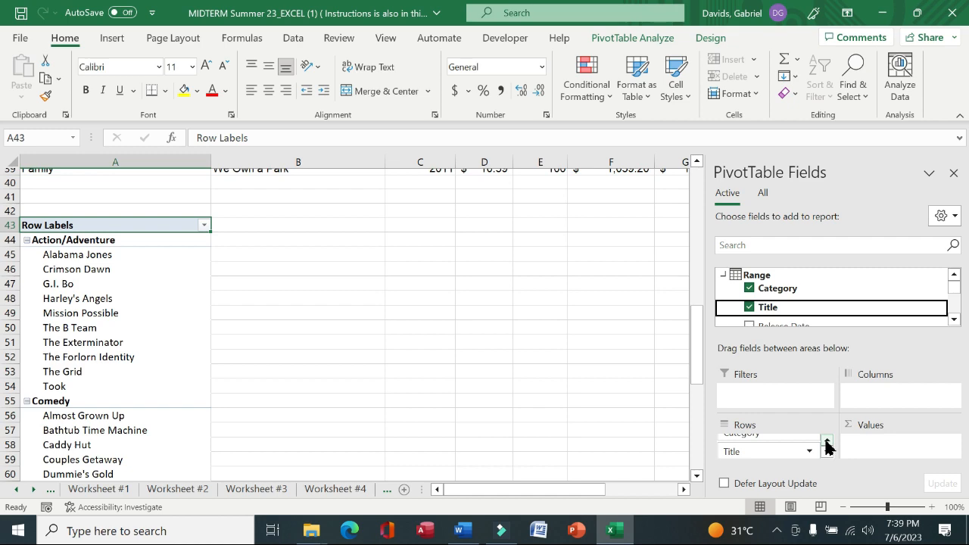
left_click(826, 442)
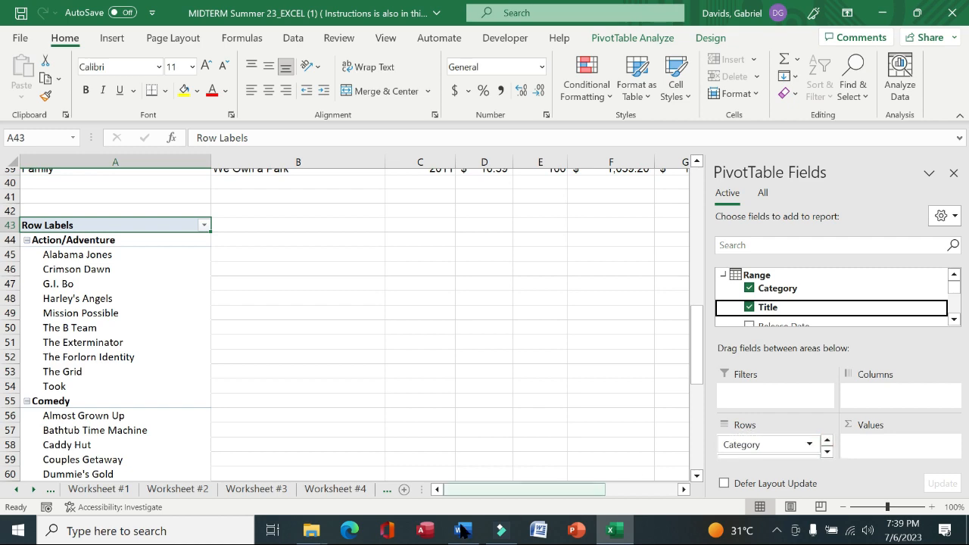
Read instruction 24, then add the Retail Sales and Combined Sales fields to the pivot table's values
left_click(16, 490)
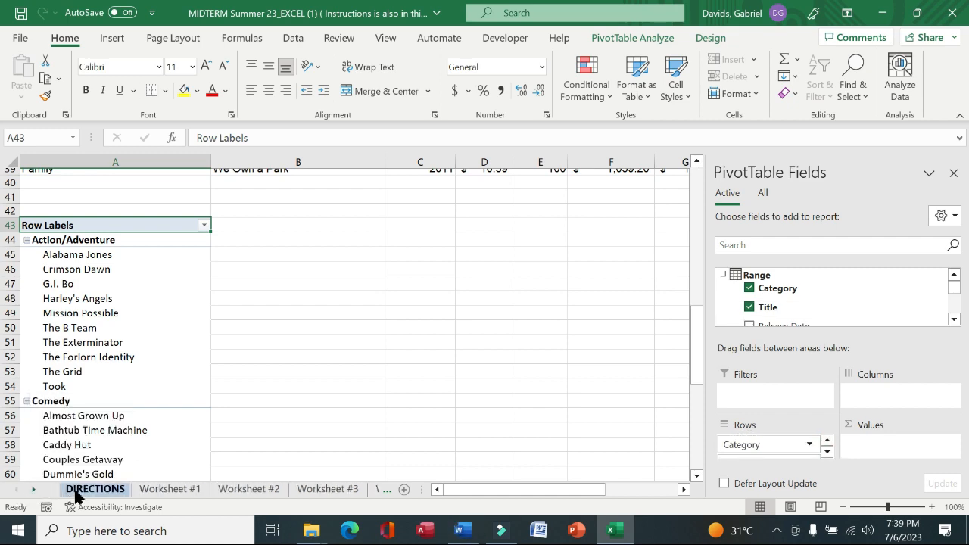
left_click(75, 492)
left_click_drag(53, 441, 429, 439)
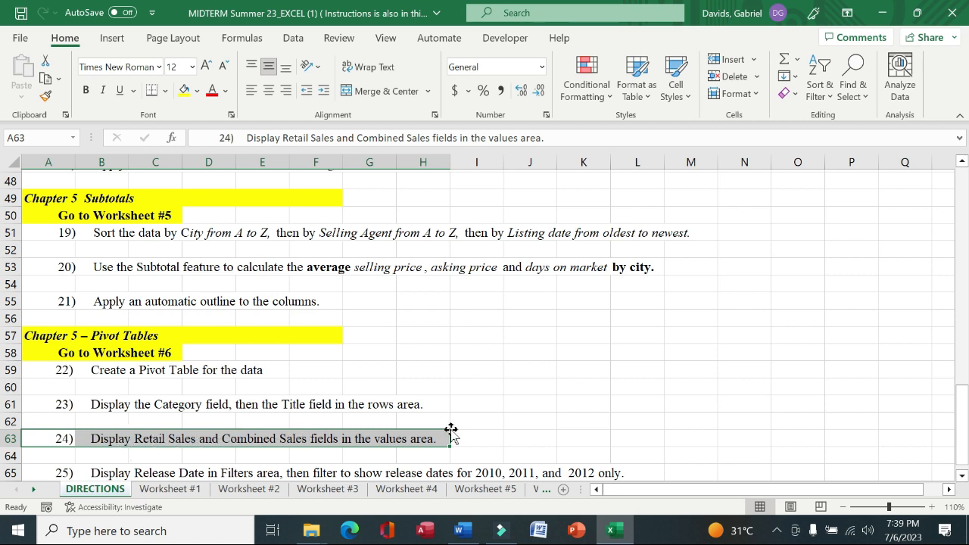
left_click(537, 489)
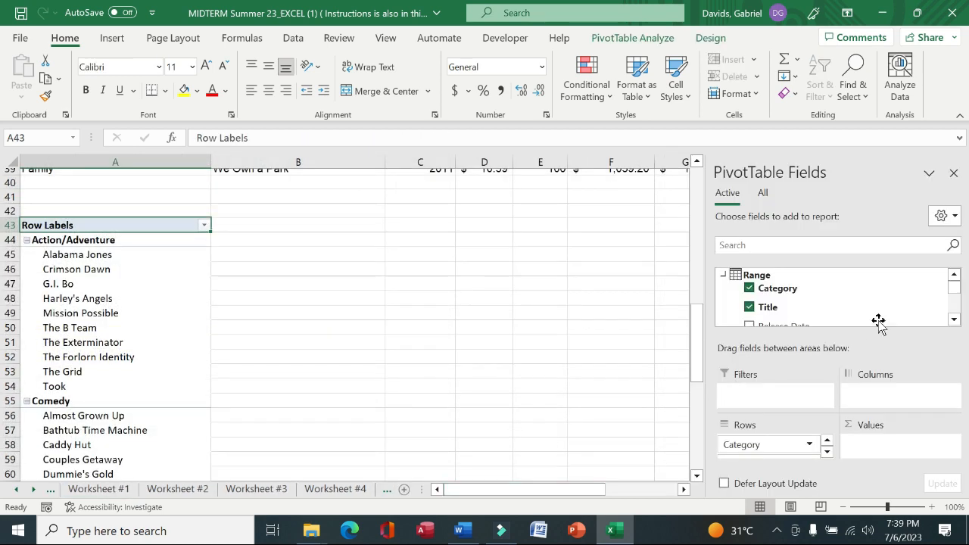
left_click(954, 323)
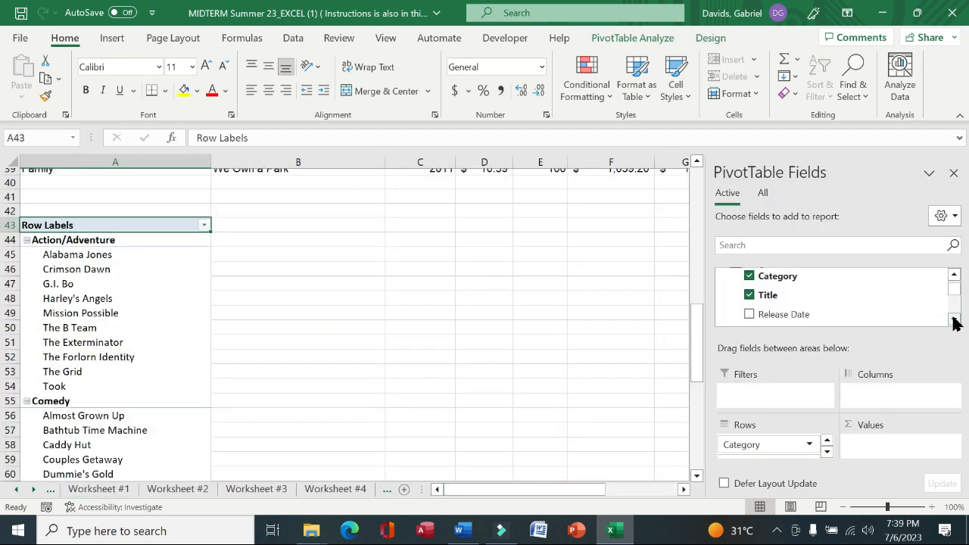
left_click(954, 322)
left_click(954, 323)
left_click(954, 322)
left_click(954, 323)
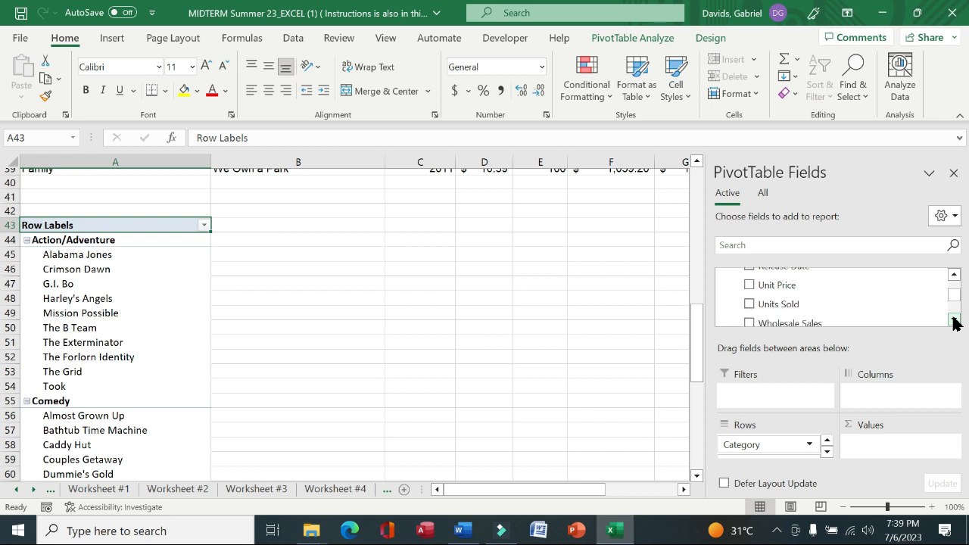
left_click(954, 323)
left_click(954, 322)
left_click(954, 323)
left_click(954, 323)
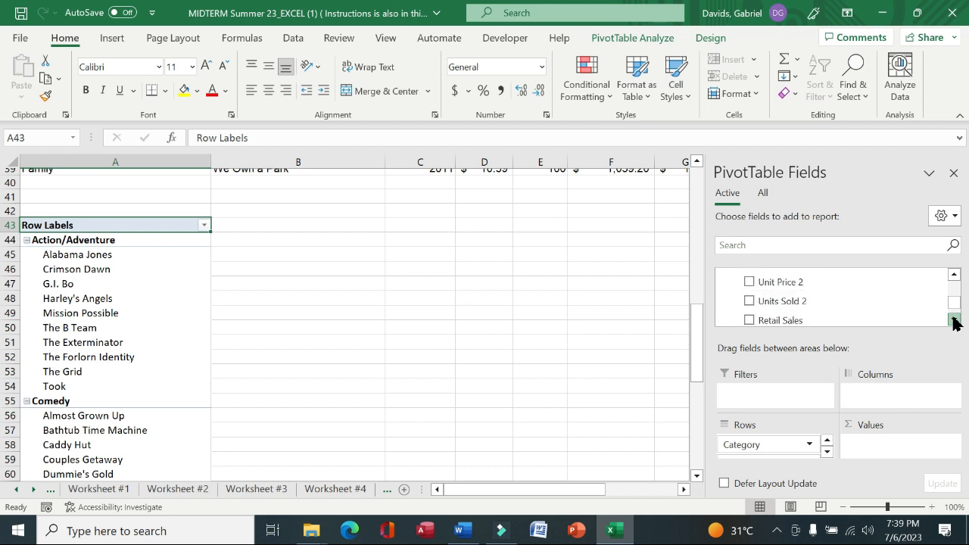
left_click(954, 323)
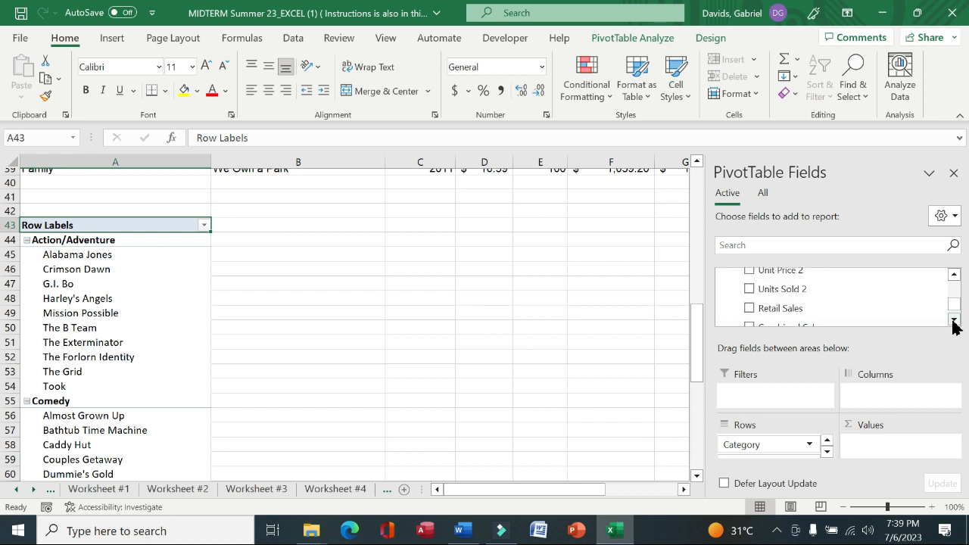
left_click(954, 319)
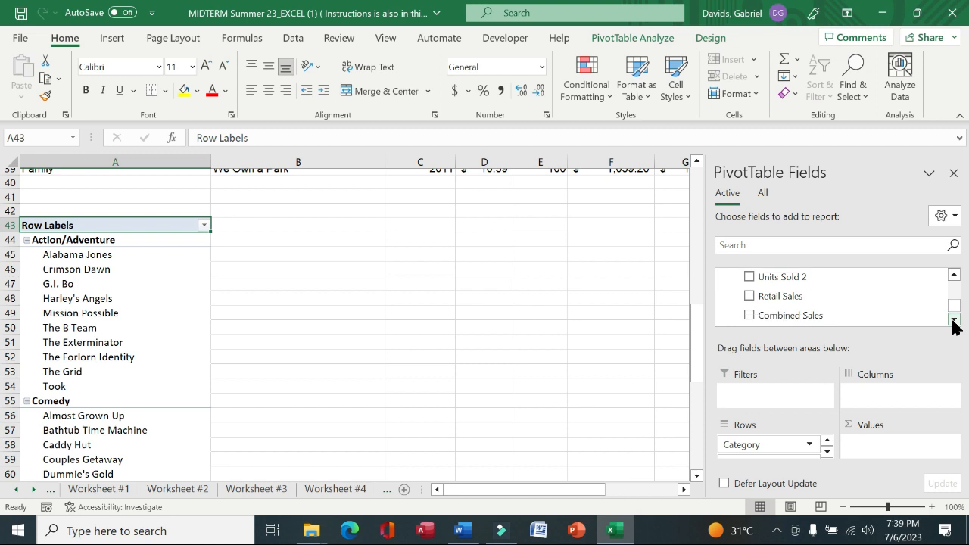
left_click(750, 297)
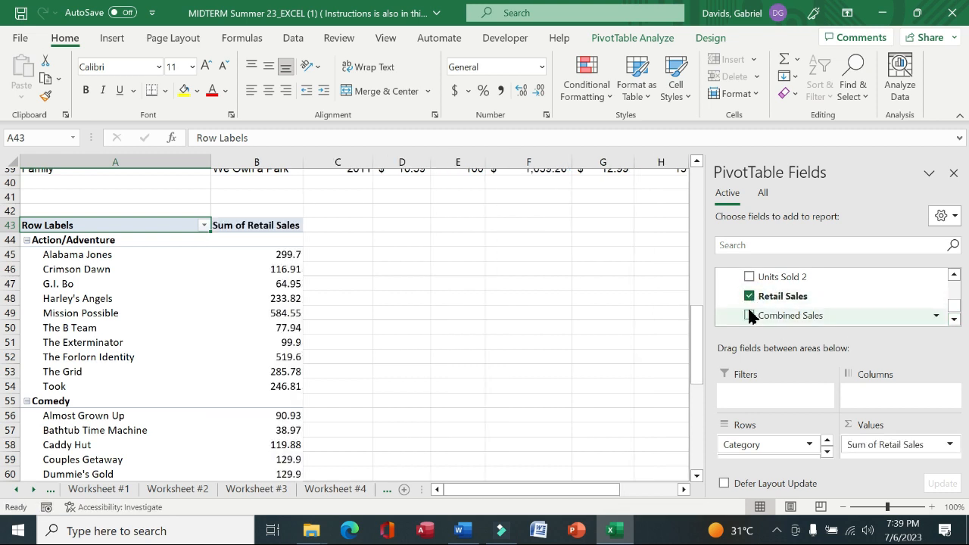
left_click(750, 315)
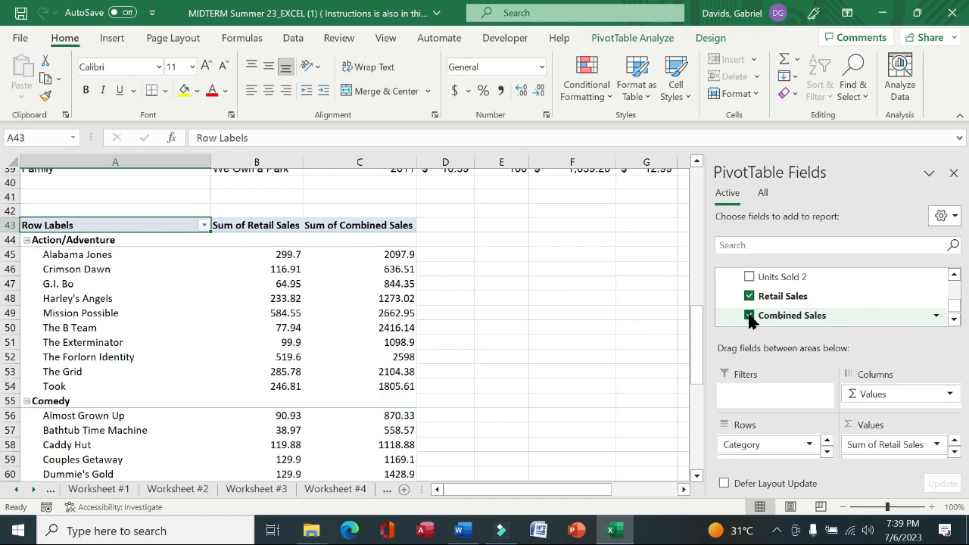
Read instruction 25 on the directions sheet
left_click(17, 490)
left_click(95, 490)
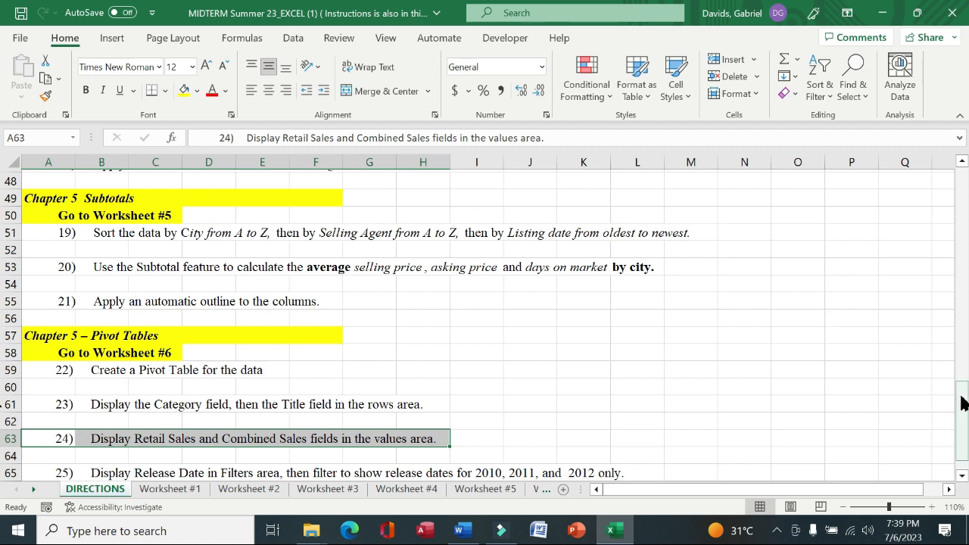
left_click_drag(964, 399, 959, 398)
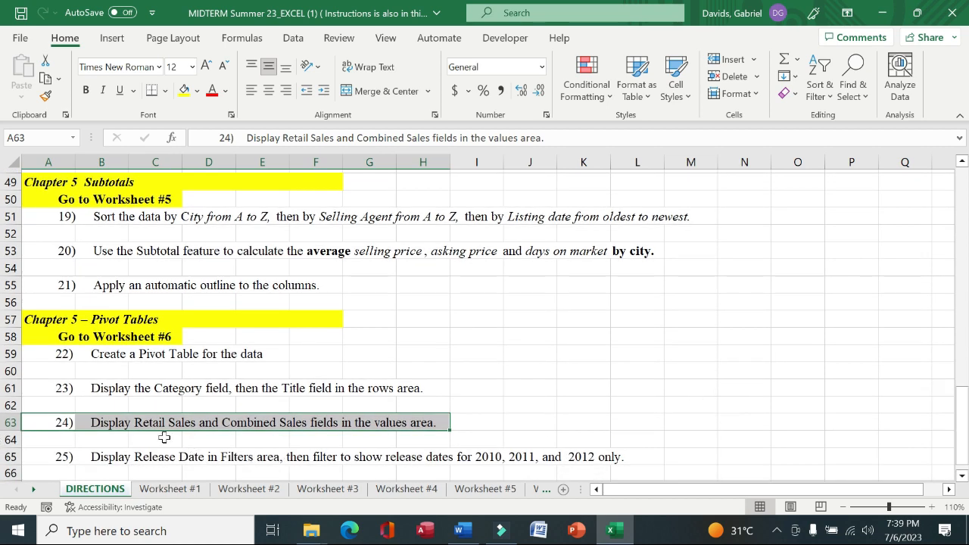
left_click_drag(56, 460, 644, 456)
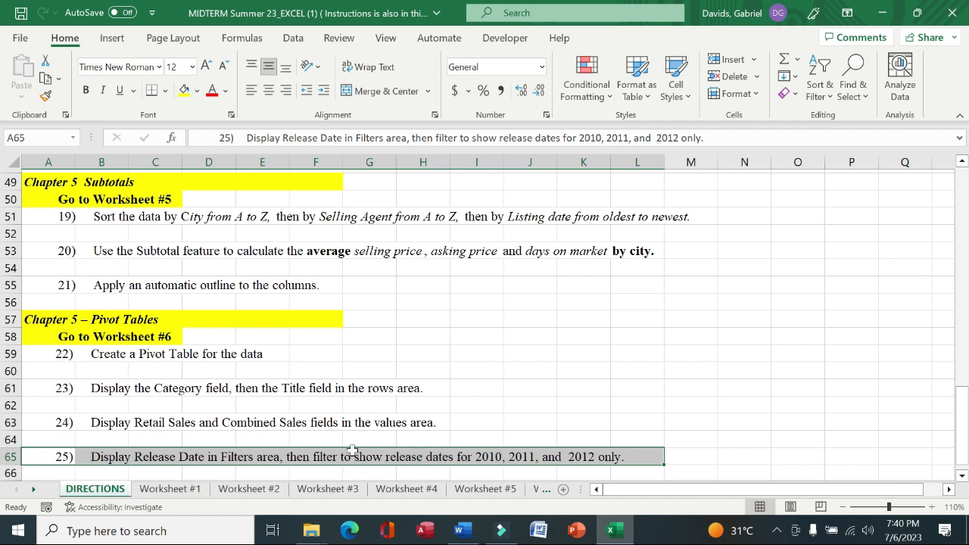
Go to Worksheet 6 and add the Release Date field to the pivot table, placing it in the Filters area
left_click(541, 492)
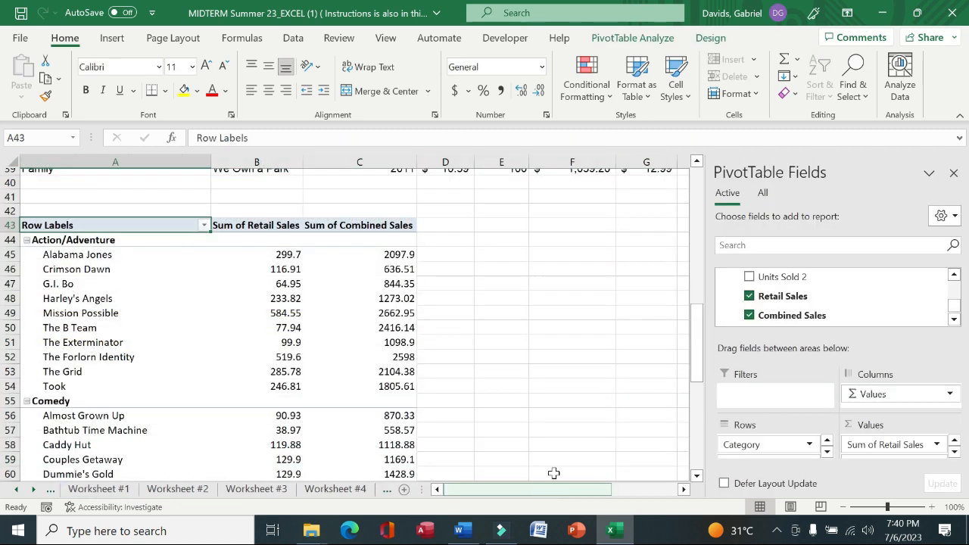
left_click(954, 321)
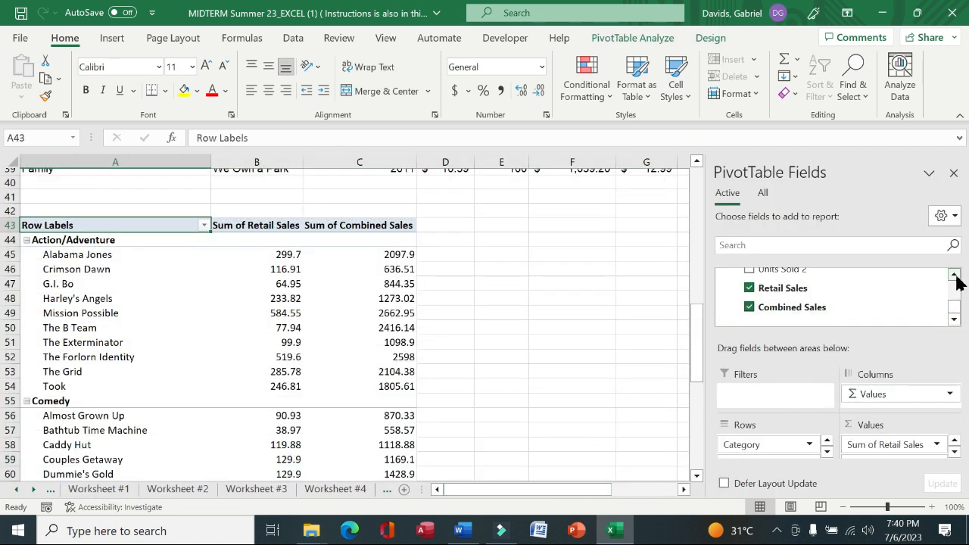
left_click(955, 277)
left_click(955, 277)
left_click(955, 277)
left_click(955, 277)
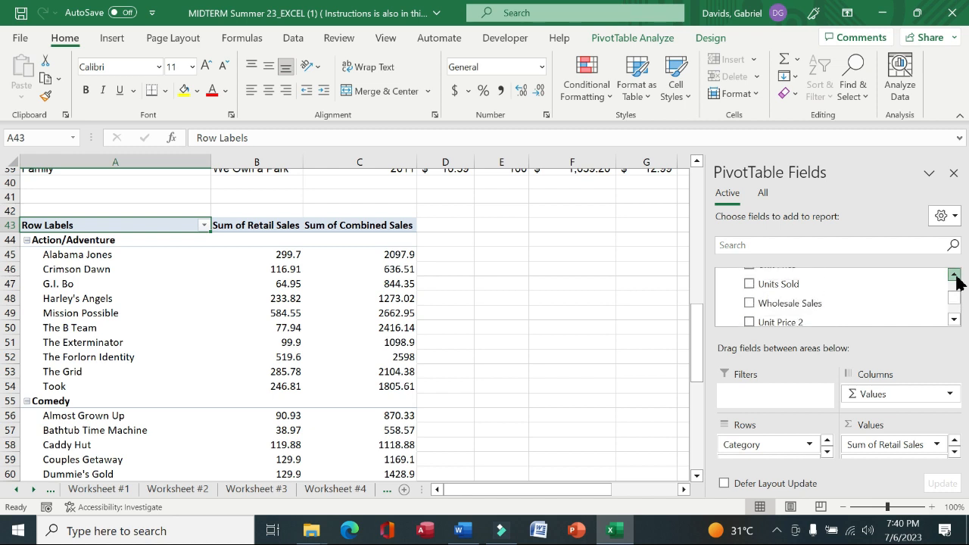
left_click(955, 277)
left_click(955, 277)
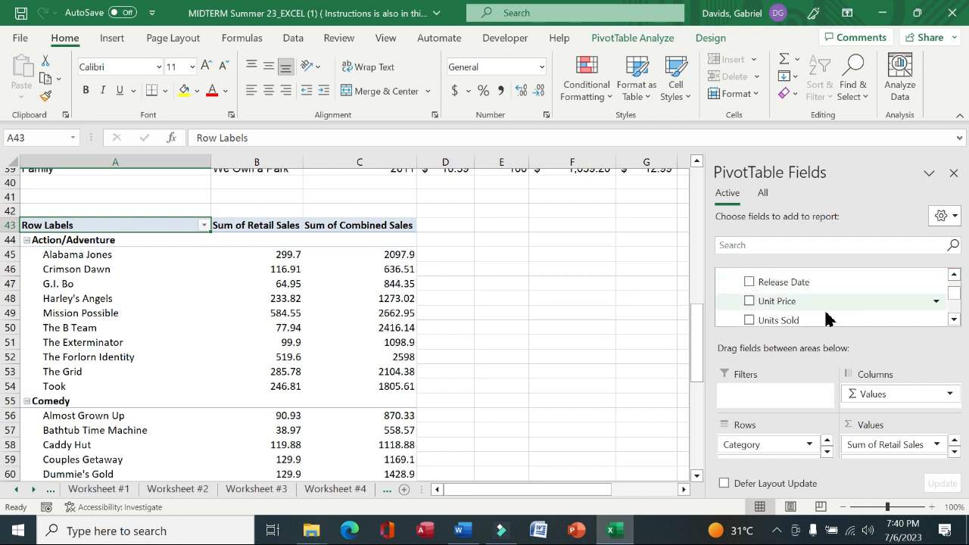
left_click(750, 282)
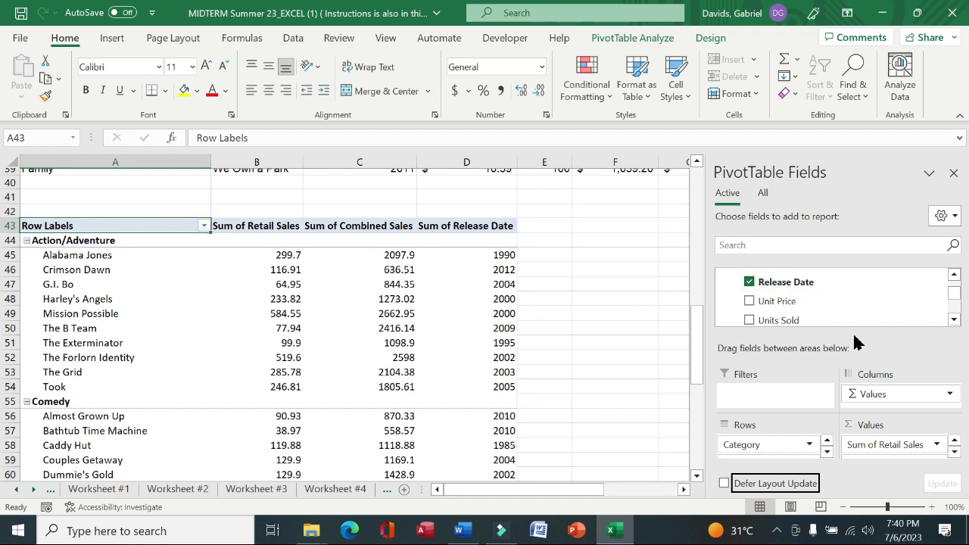
key("alt")
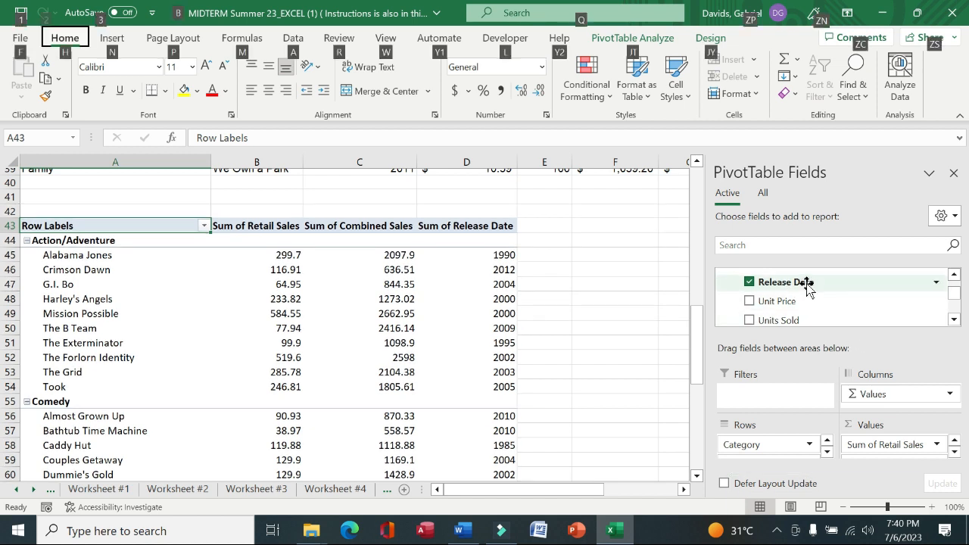
left_click_drag(807, 286, 783, 401)
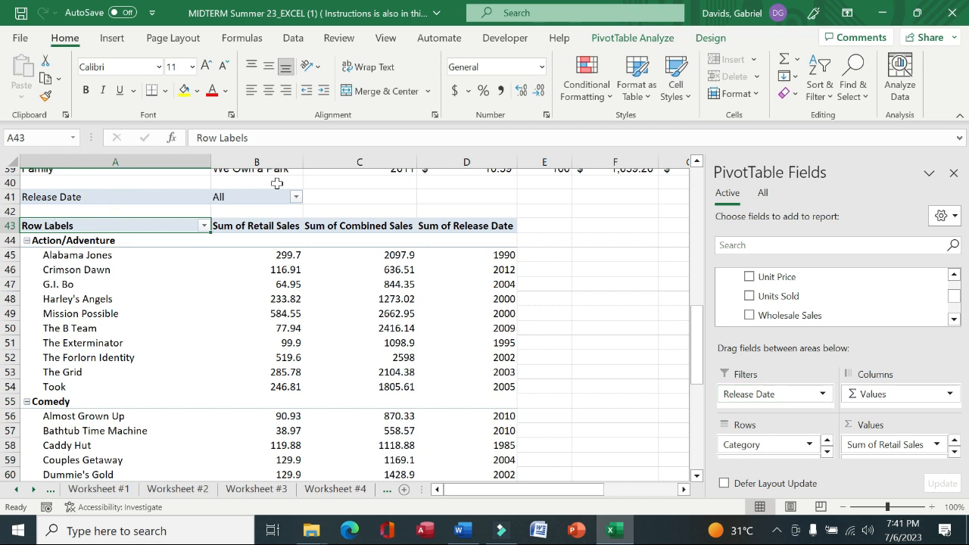
Filter the pivot table's Release Date to show only 2010, 2011 and 2012
left_click(296, 197)
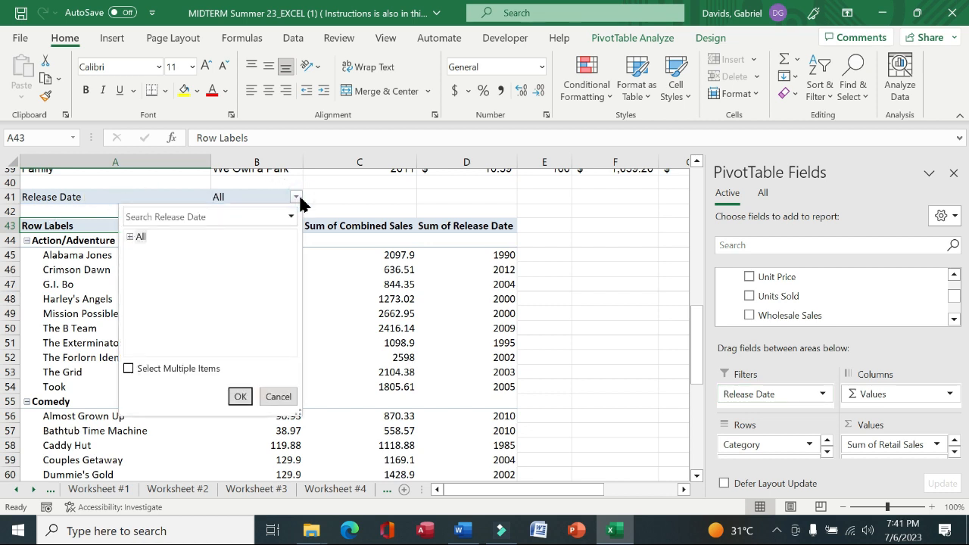
left_click(142, 238)
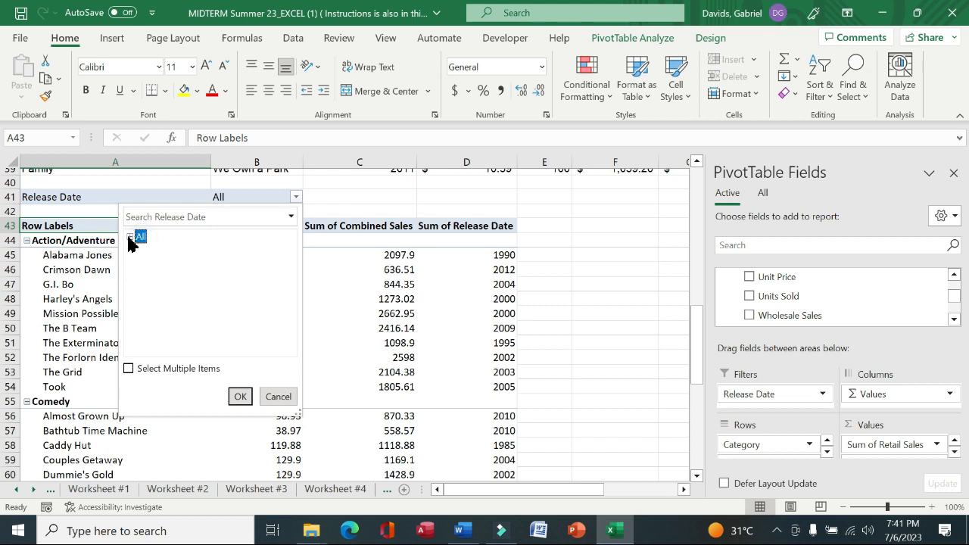
left_click(130, 237)
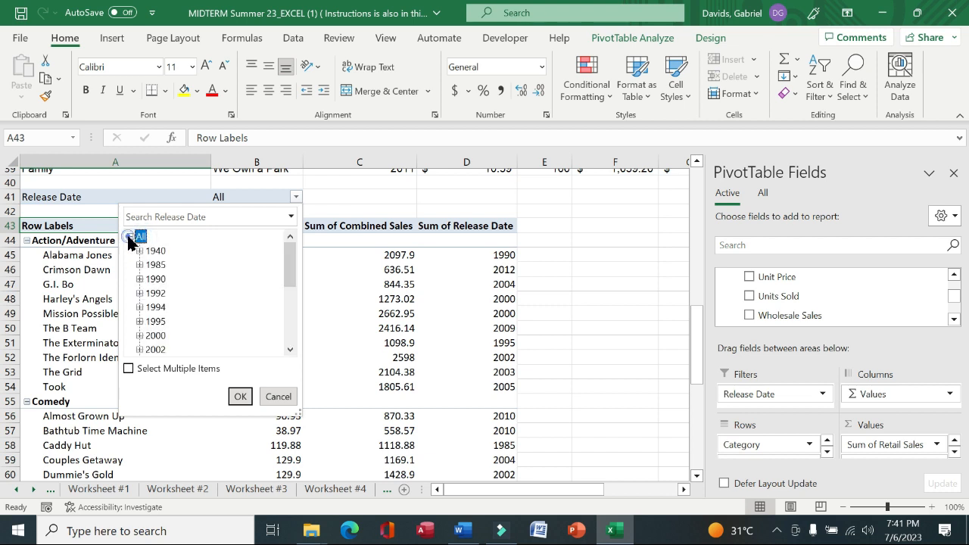
left_click(128, 371)
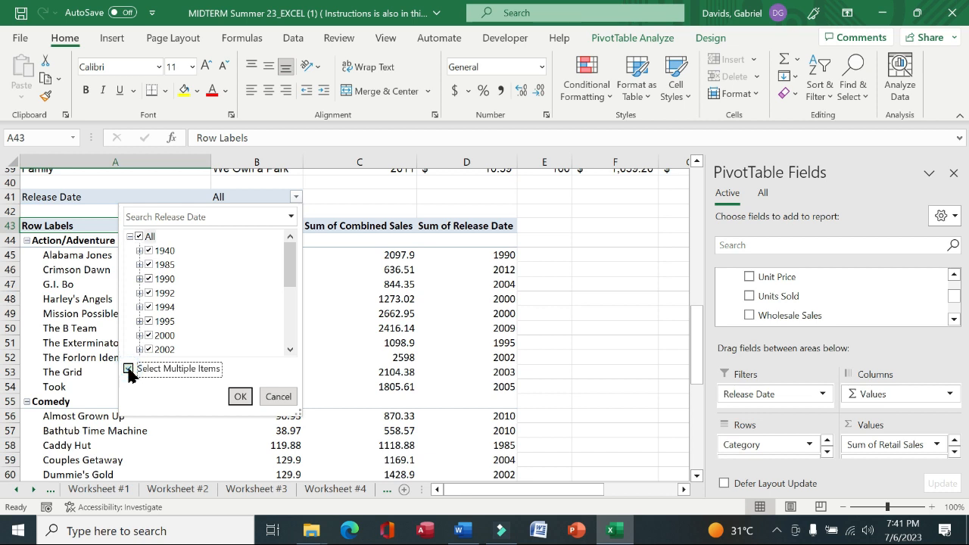
left_click(140, 239)
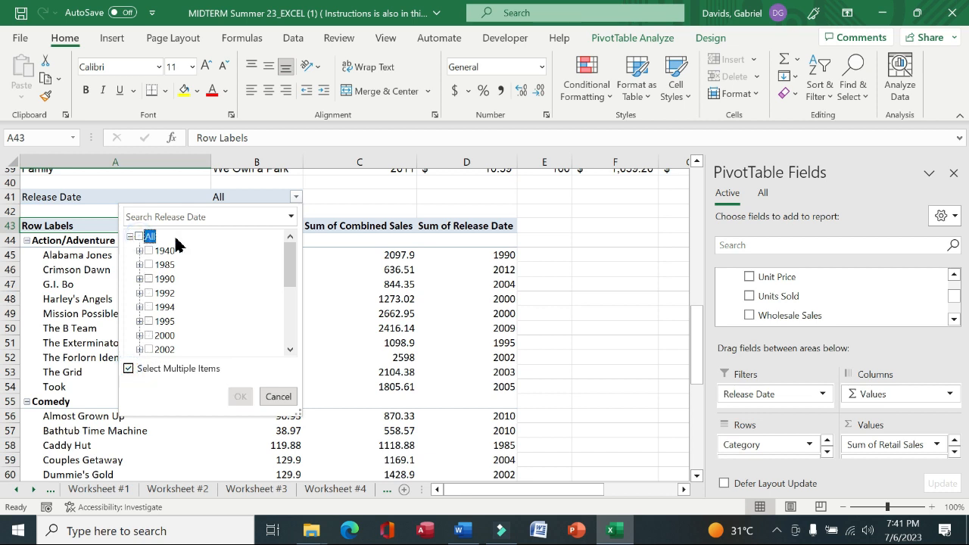
left_click_drag(290, 259, 282, 339)
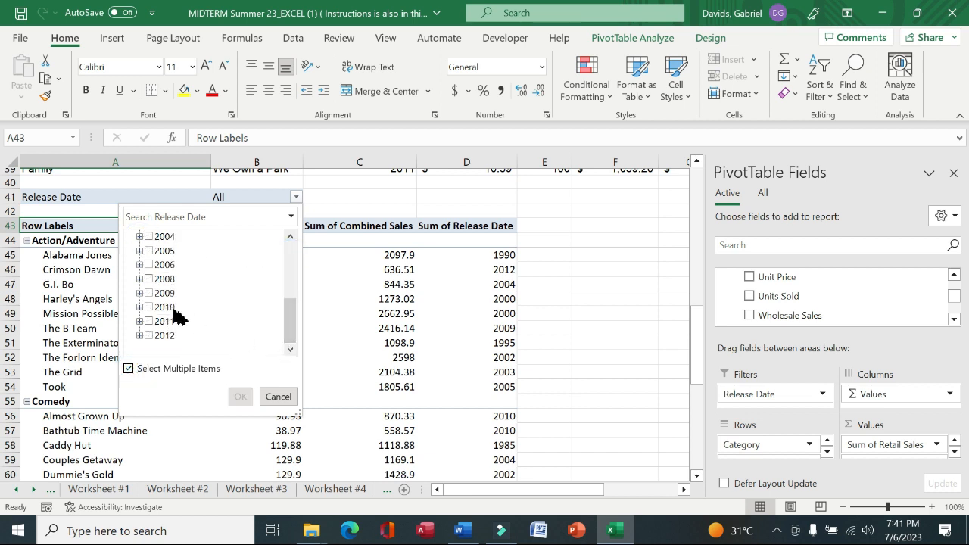
left_click(149, 307)
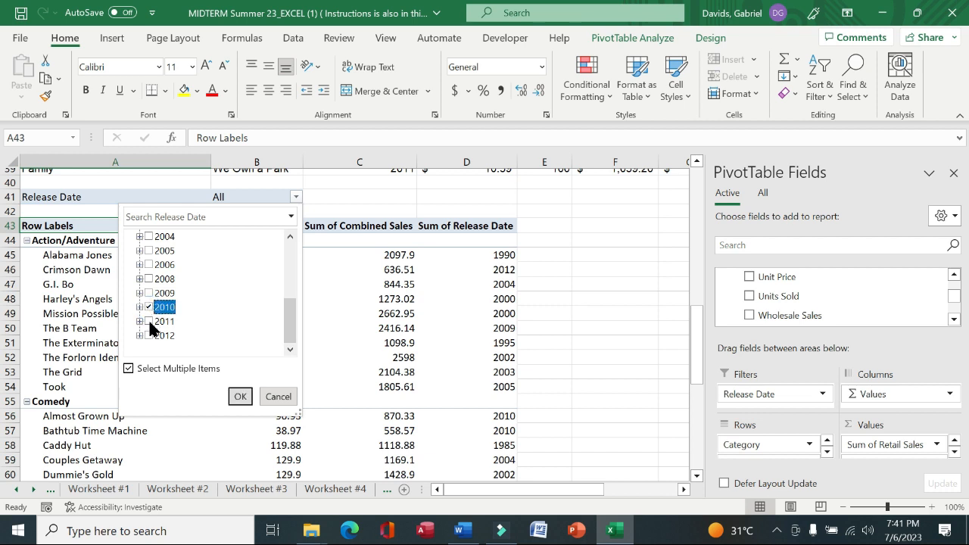
left_click(149, 321)
left_click(150, 335)
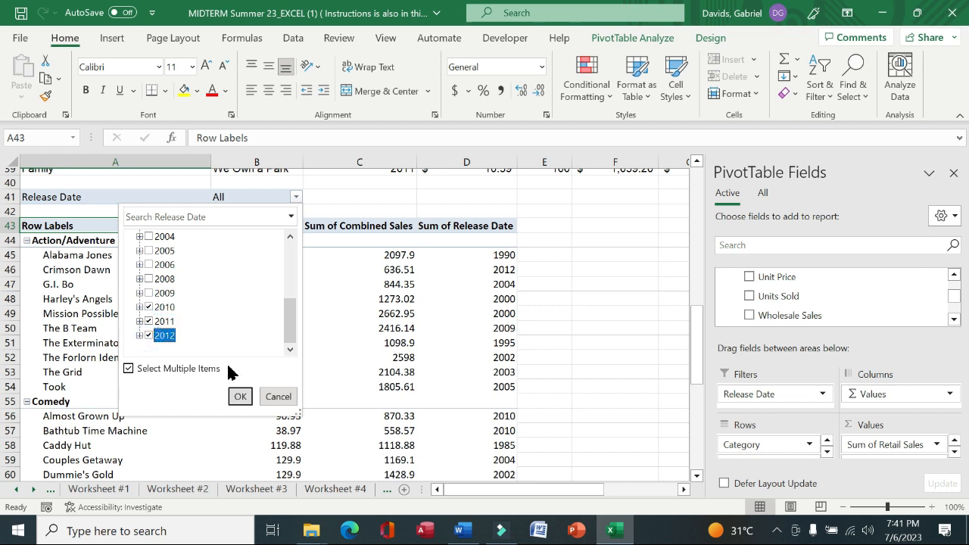
left_click(245, 396)
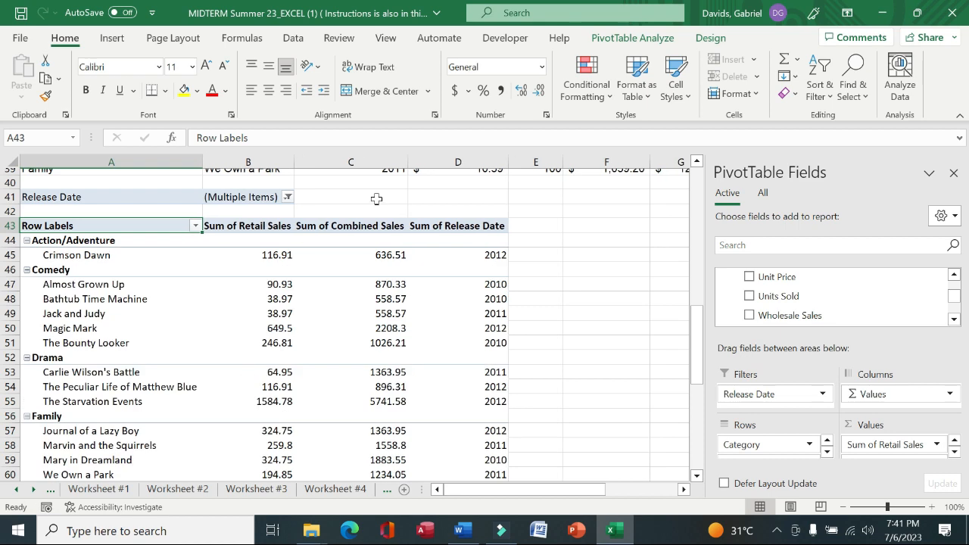
left_click_drag(695, 341, 695, 372)
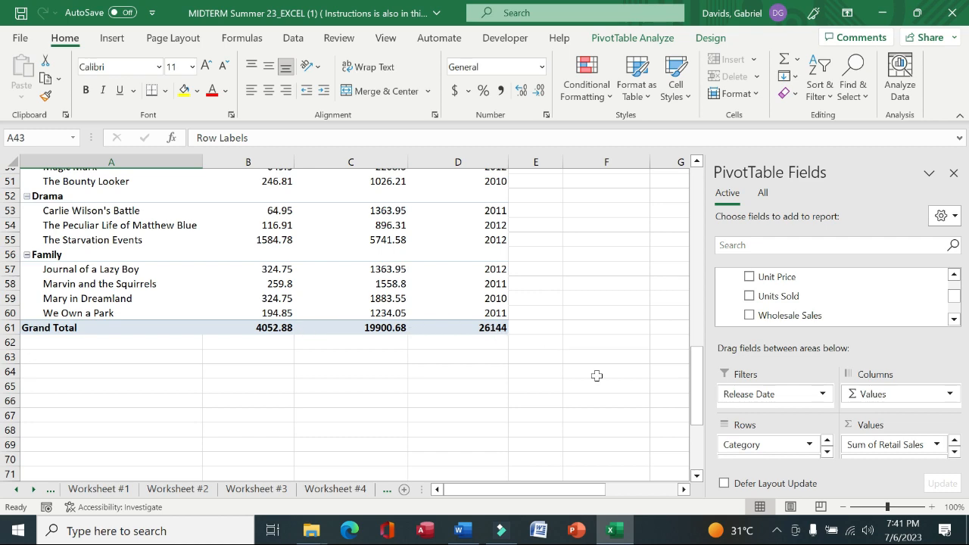
left_click_drag(693, 411, 677, 158)
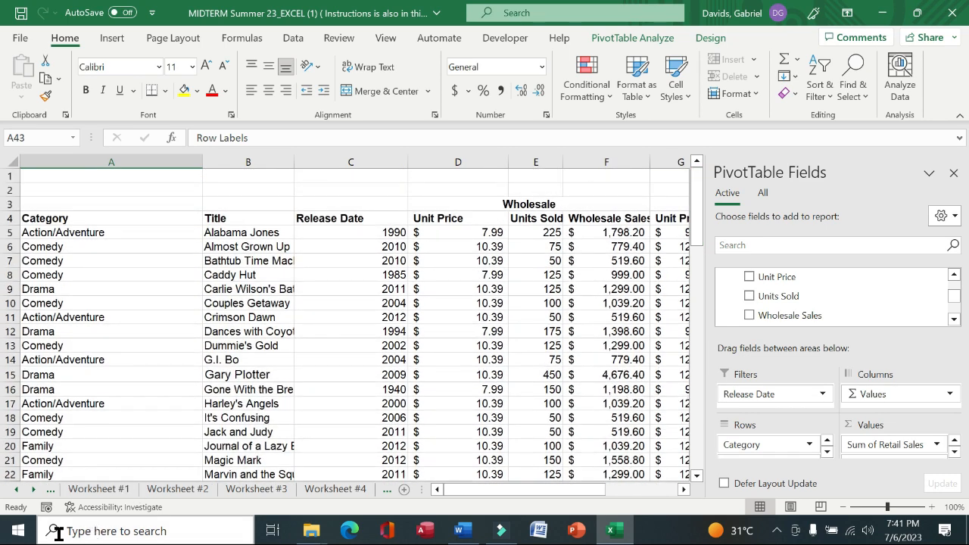
Review the directions sheet and each worksheet in turn to check the completed tasks
left_click(14, 490)
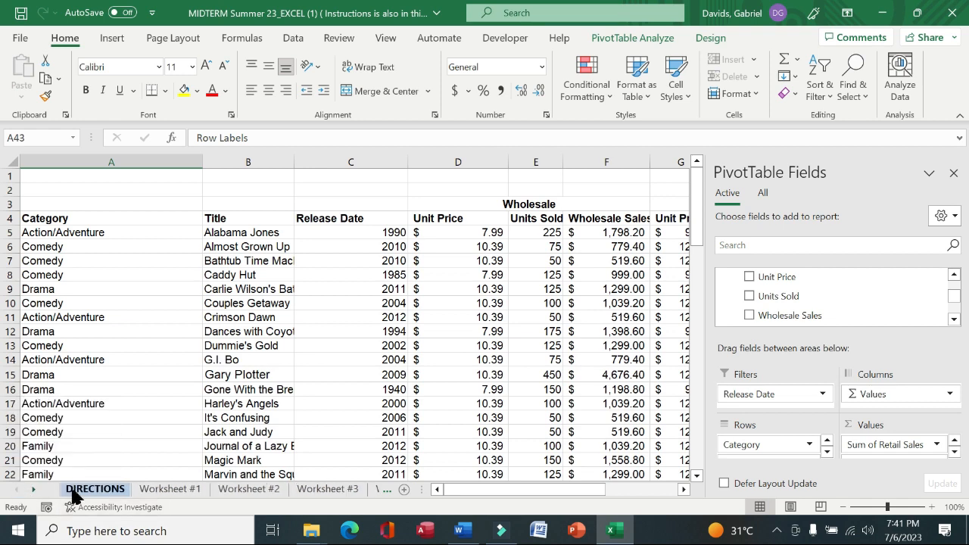
left_click(75, 491)
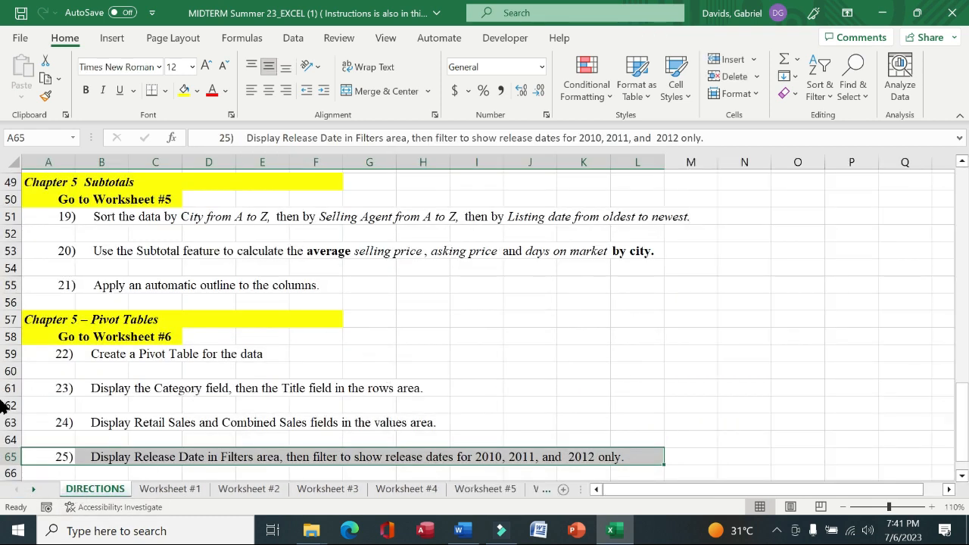
scroll(965, 419, "up", 16)
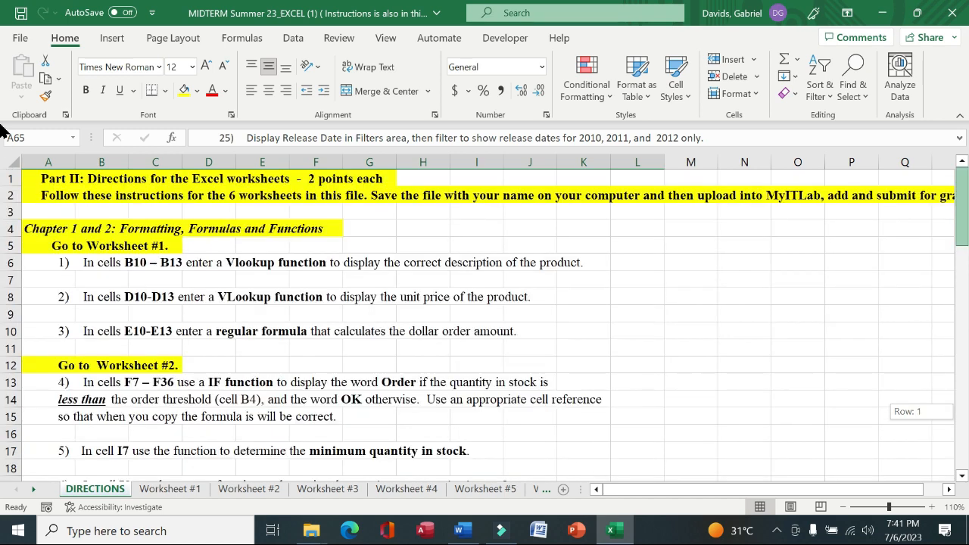
left_click(181, 490)
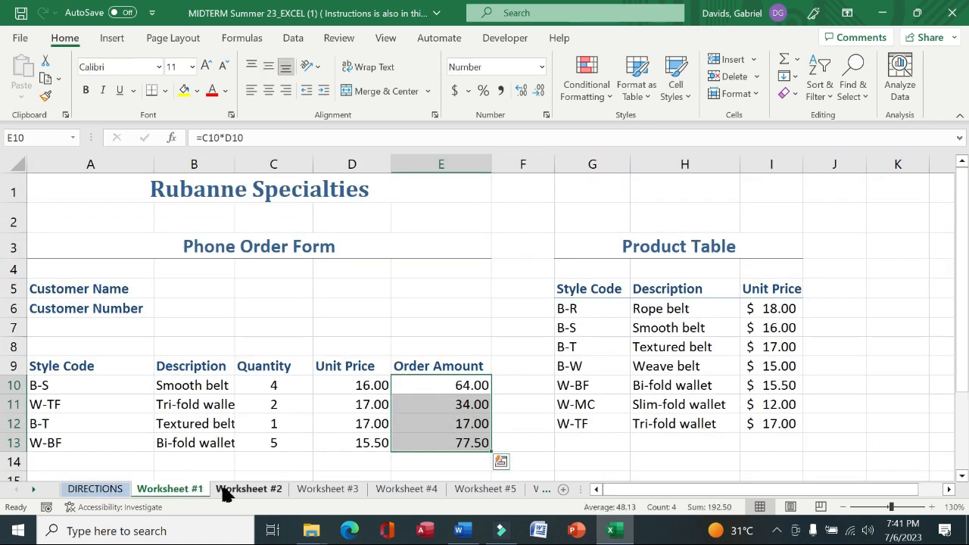
left_click(227, 489)
left_click(312, 491)
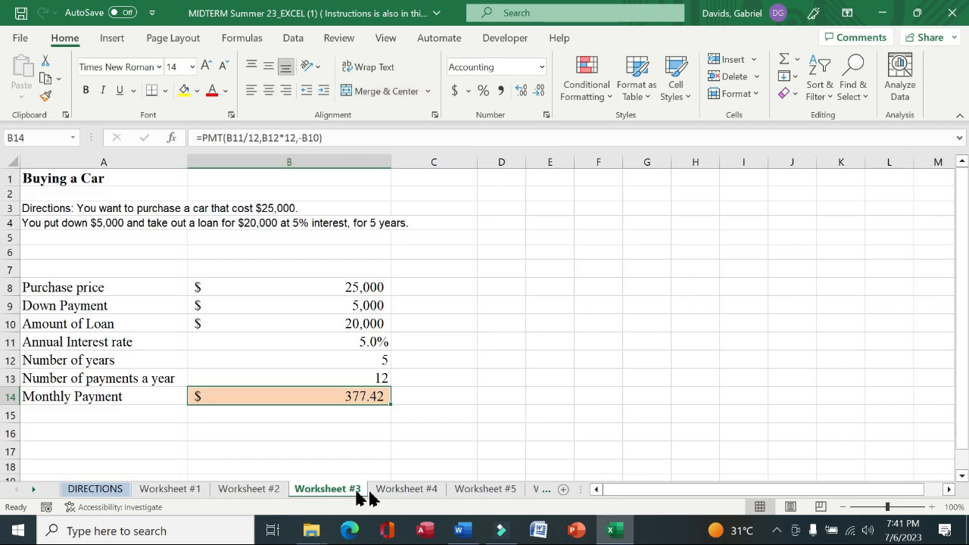
left_click(399, 490)
left_click(477, 490)
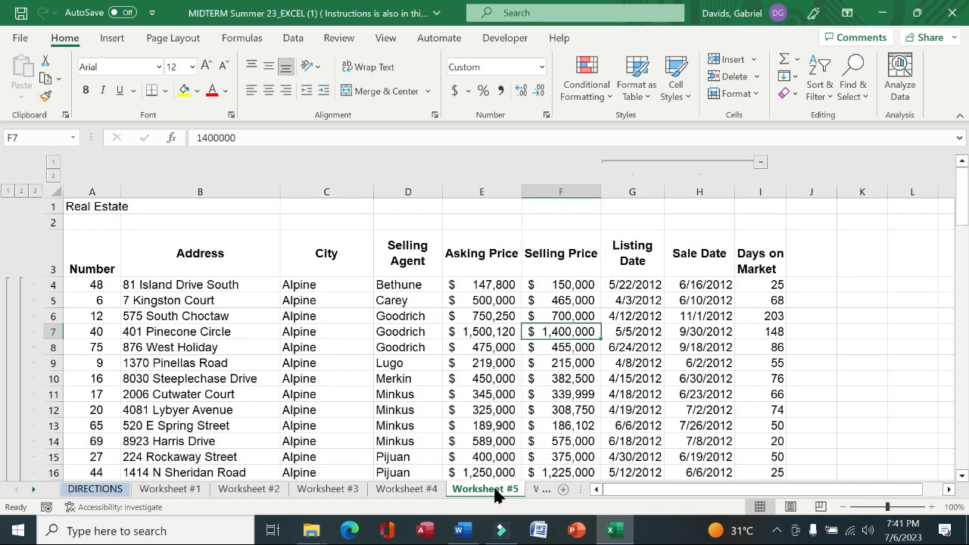
left_click(540, 491)
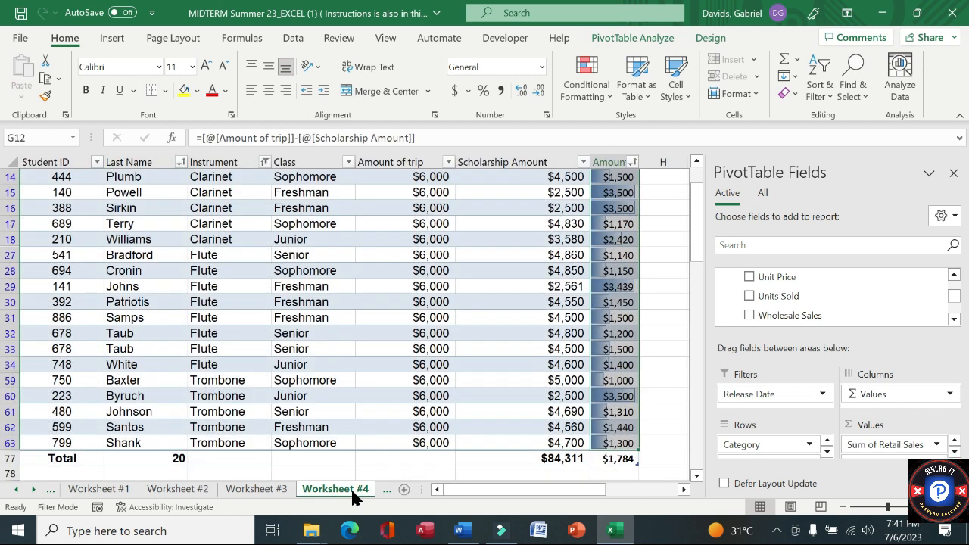
left_click(424, 493)
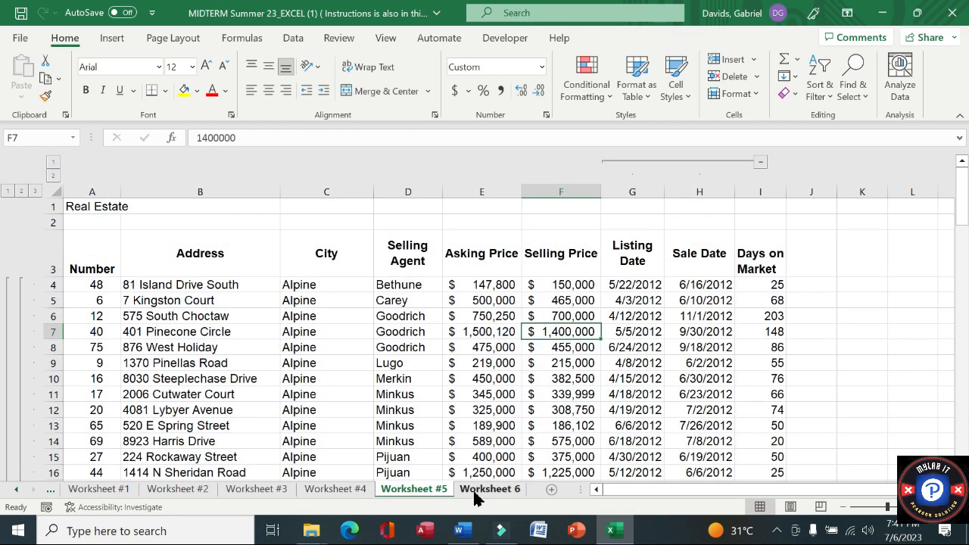
left_click(475, 491)
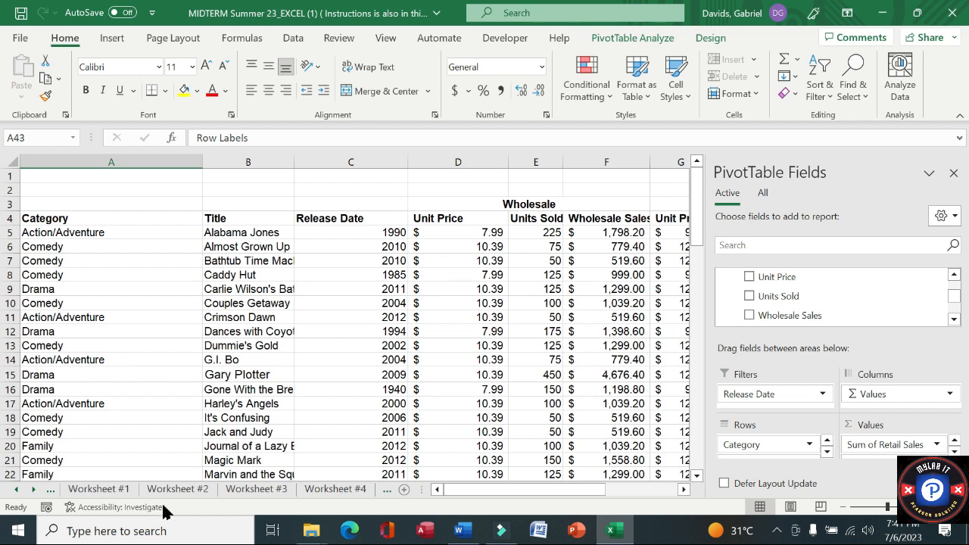
left_click(15, 489)
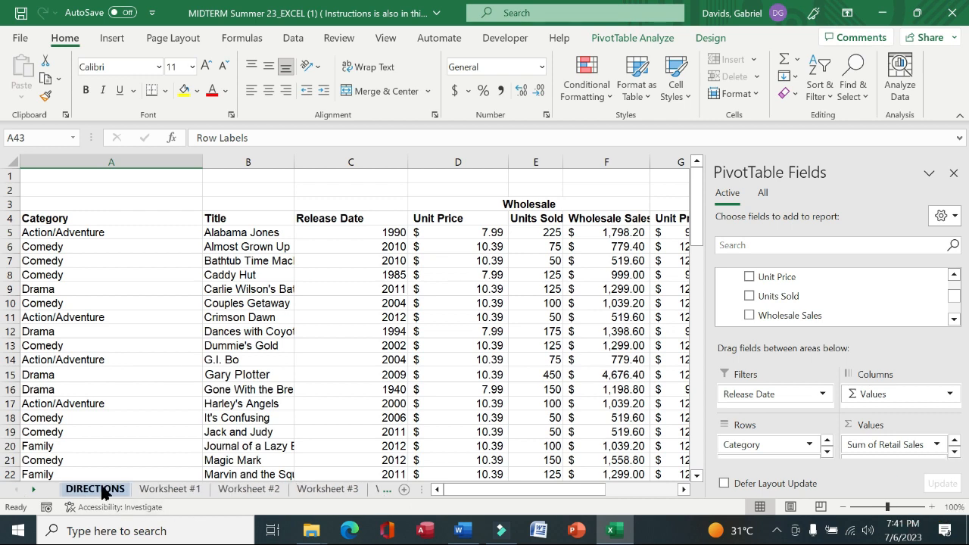